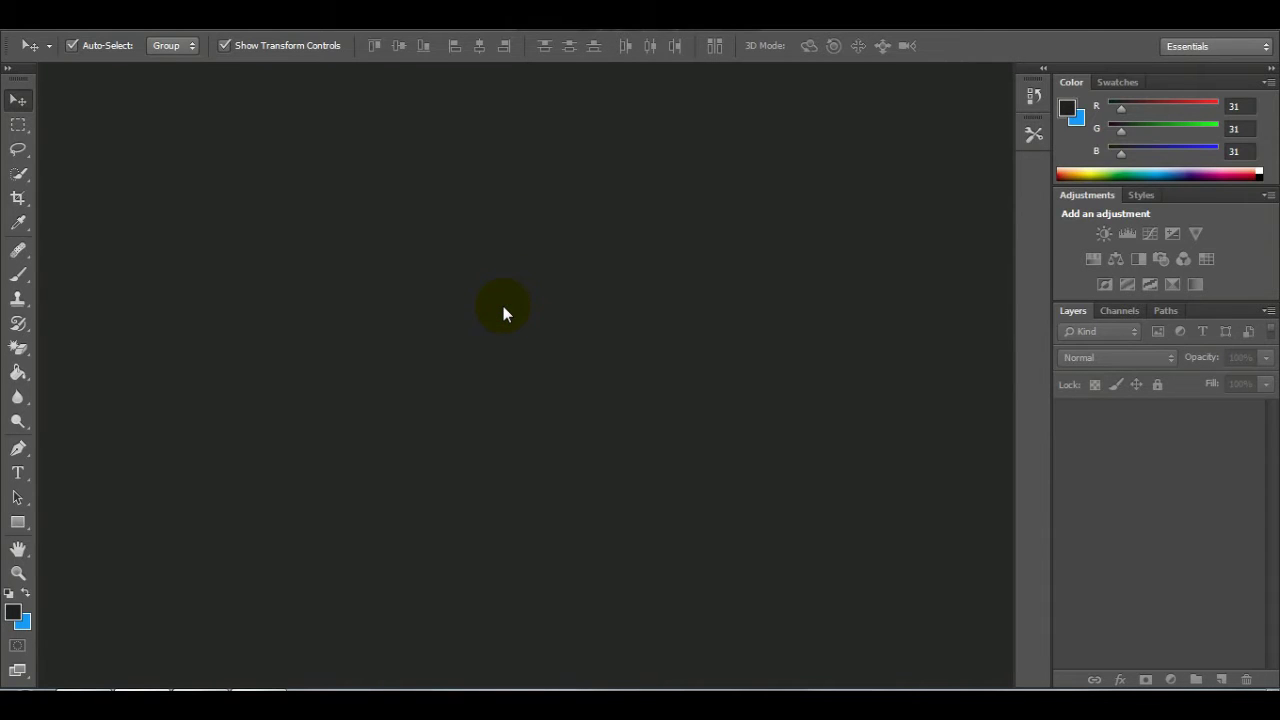
Step: Bring up the New document settings with a 55.03 × 85.01 mm, 300 ppi canvas
key("ctrl+n")
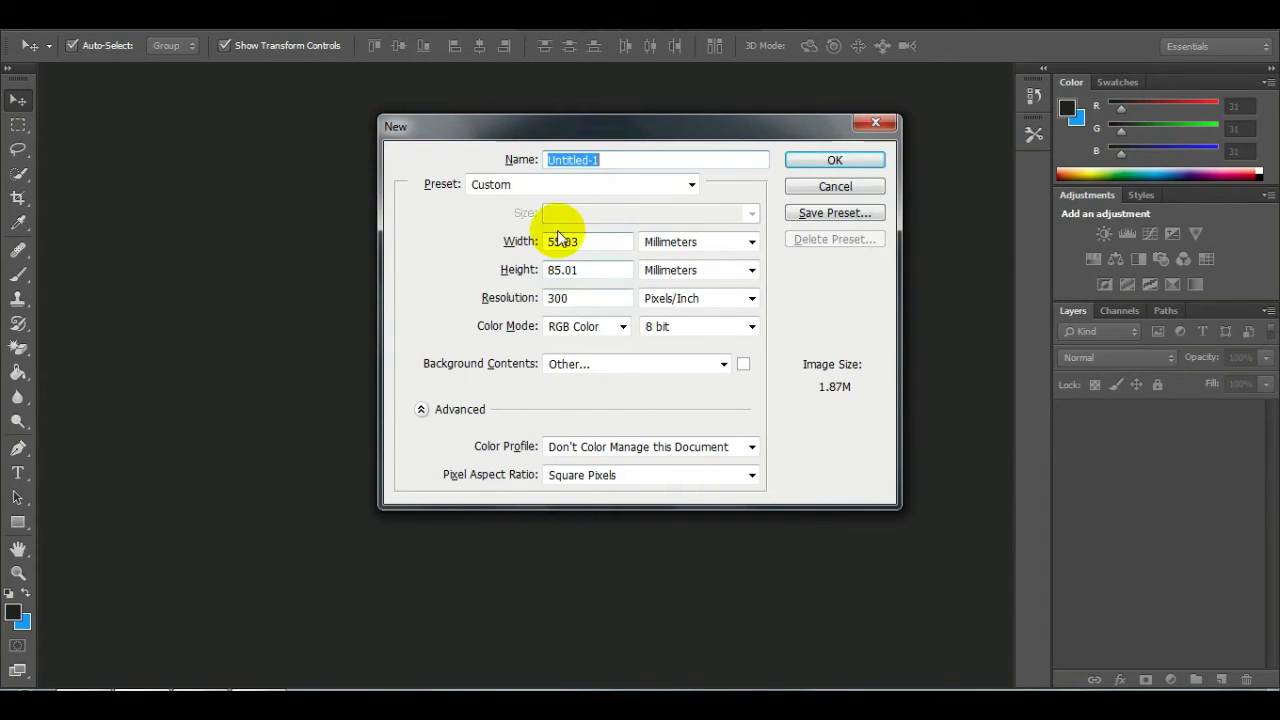
Step: Create a 55.03 × 85.01 mm portrait document in millimetres at 300 pixels/inch
left_click(603, 244)
double_click(600, 243)
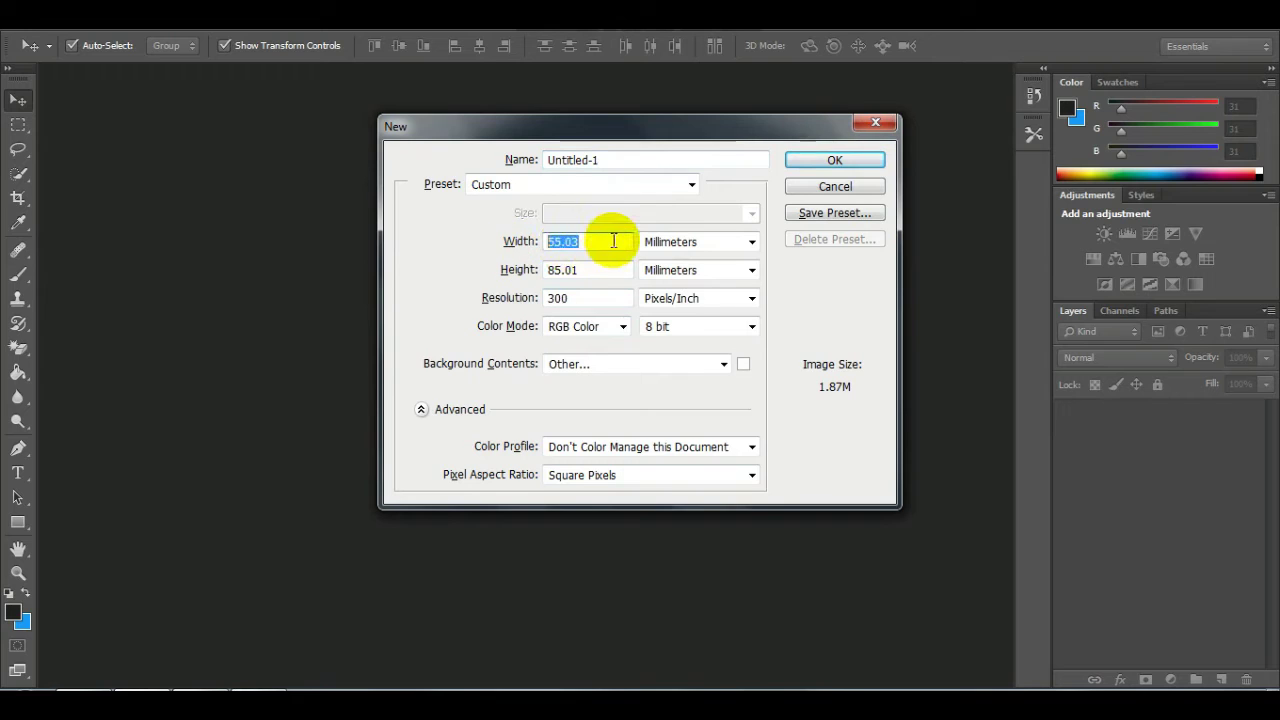
left_click(608, 243)
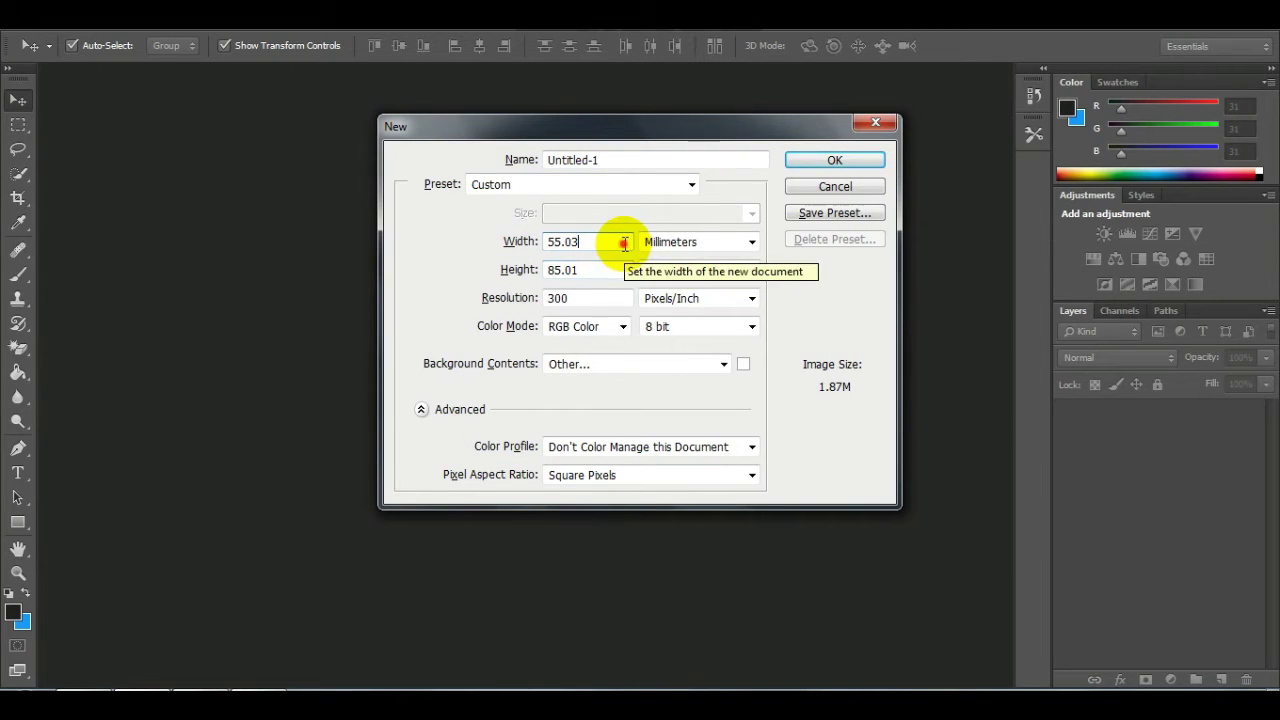
left_click_drag(606, 242, 493, 252)
left_click(728, 242)
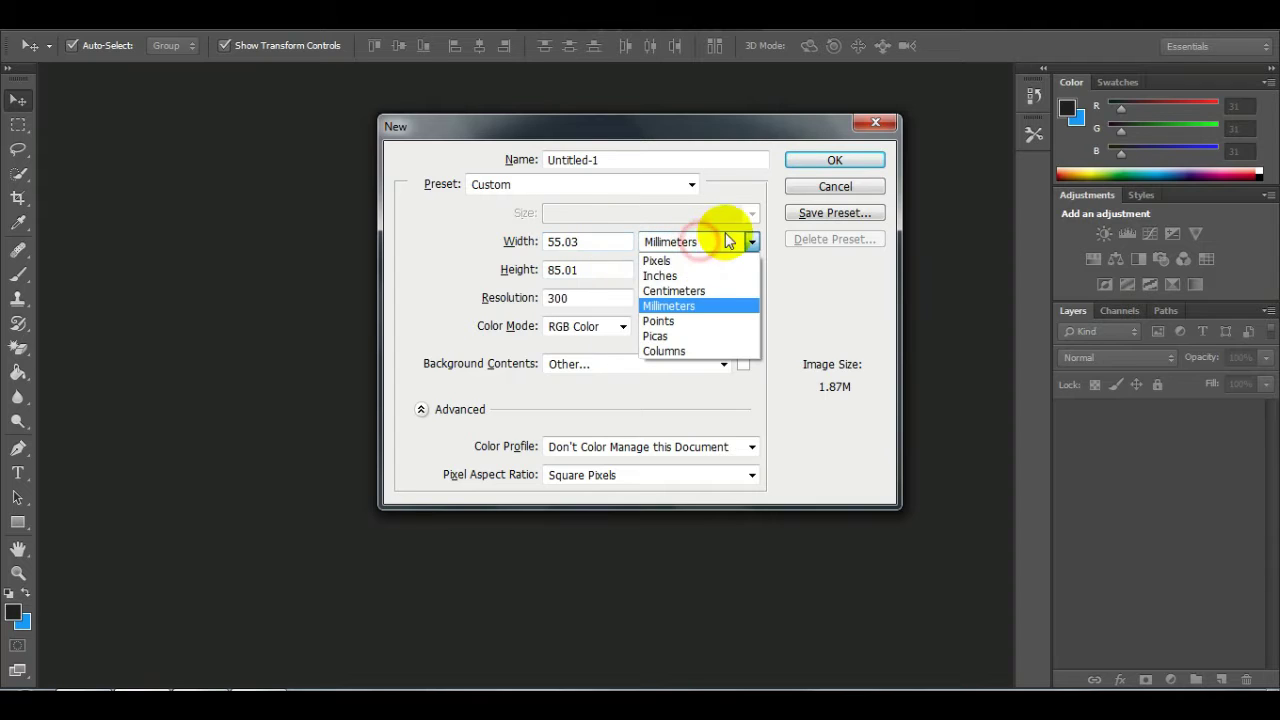
left_click(724, 306)
left_click_drag(580, 270, 521, 274)
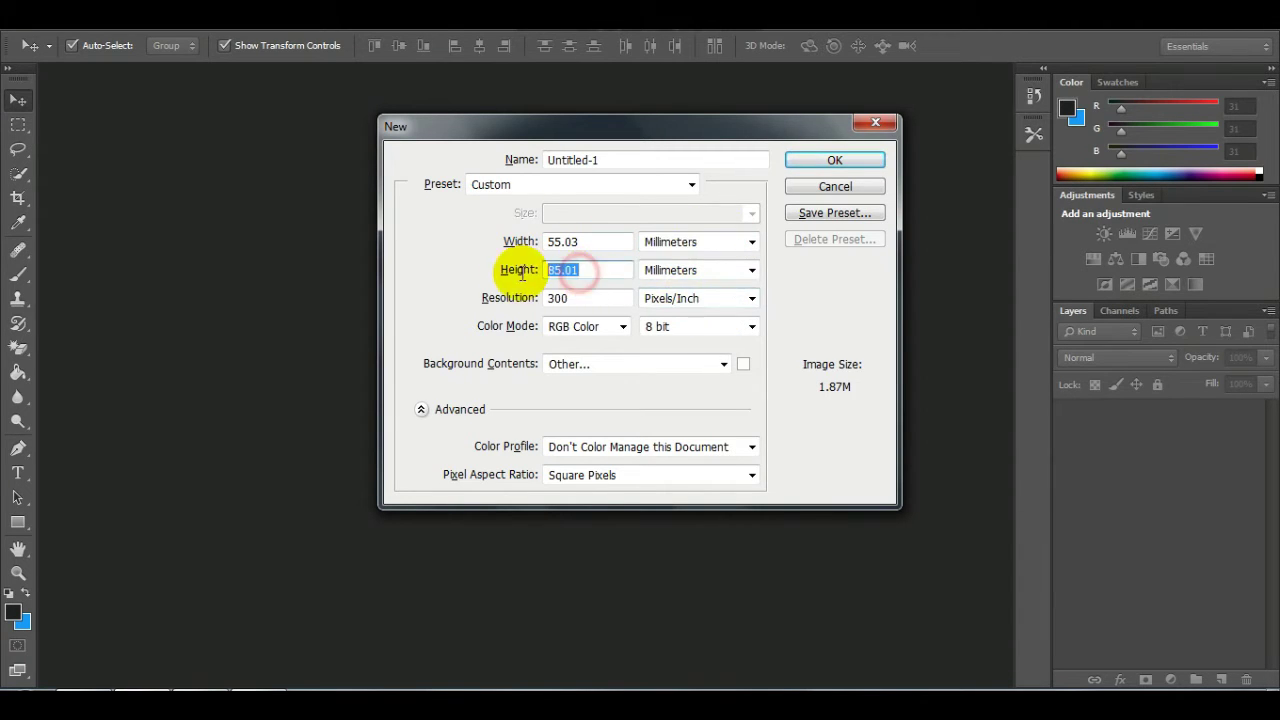
left_click(606, 298)
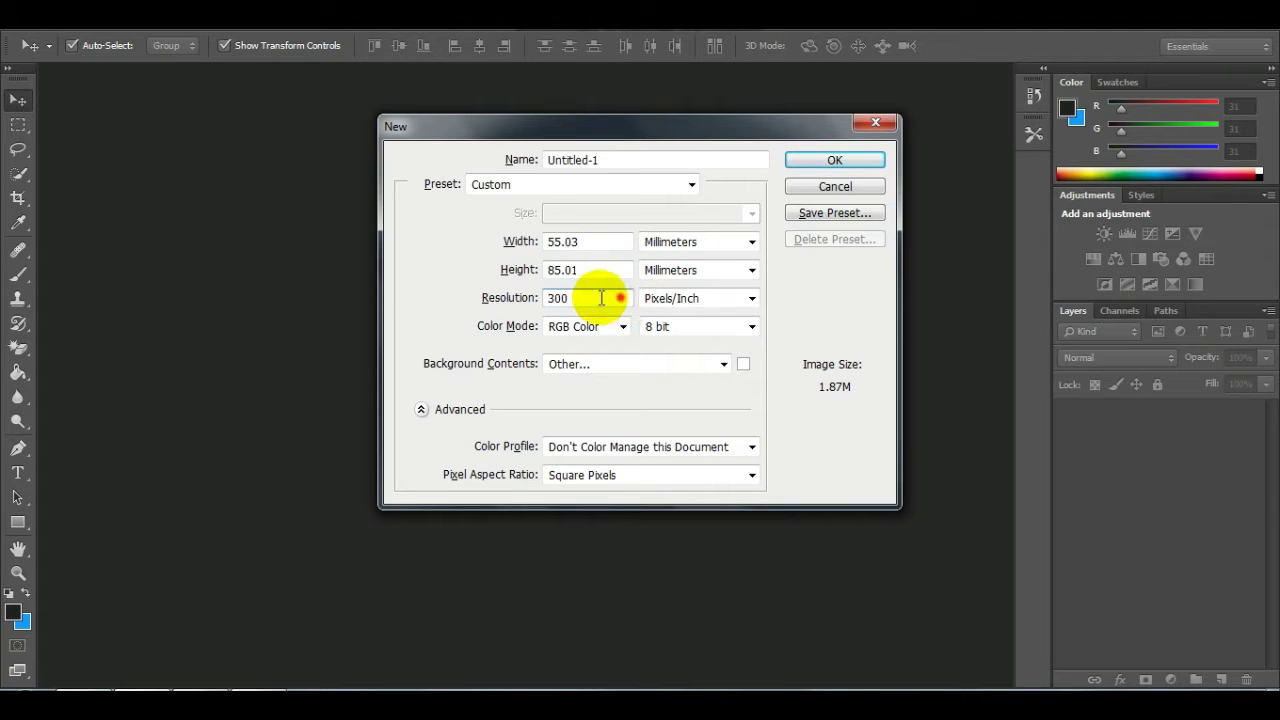
left_click_drag(601, 298, 548, 298)
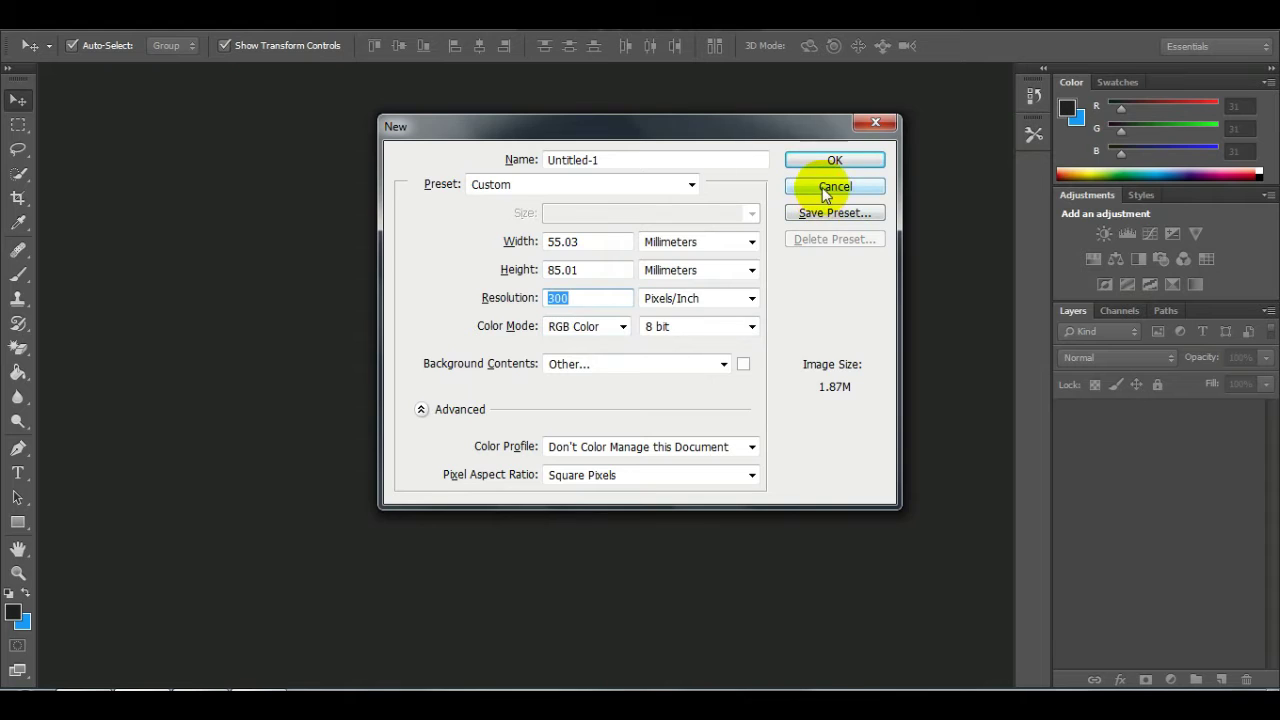
left_click(843, 163)
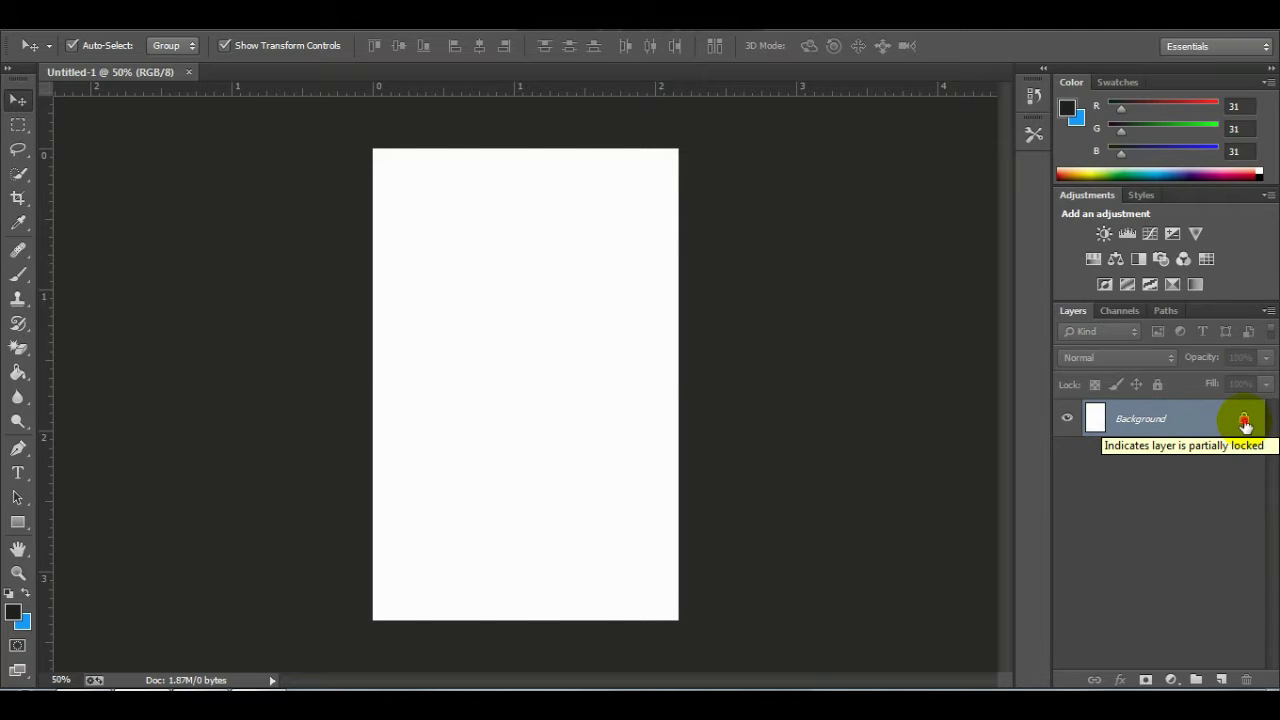
Step: Convert the locked Background into an editable Layer 0 for drawing
left_click(1244, 421)
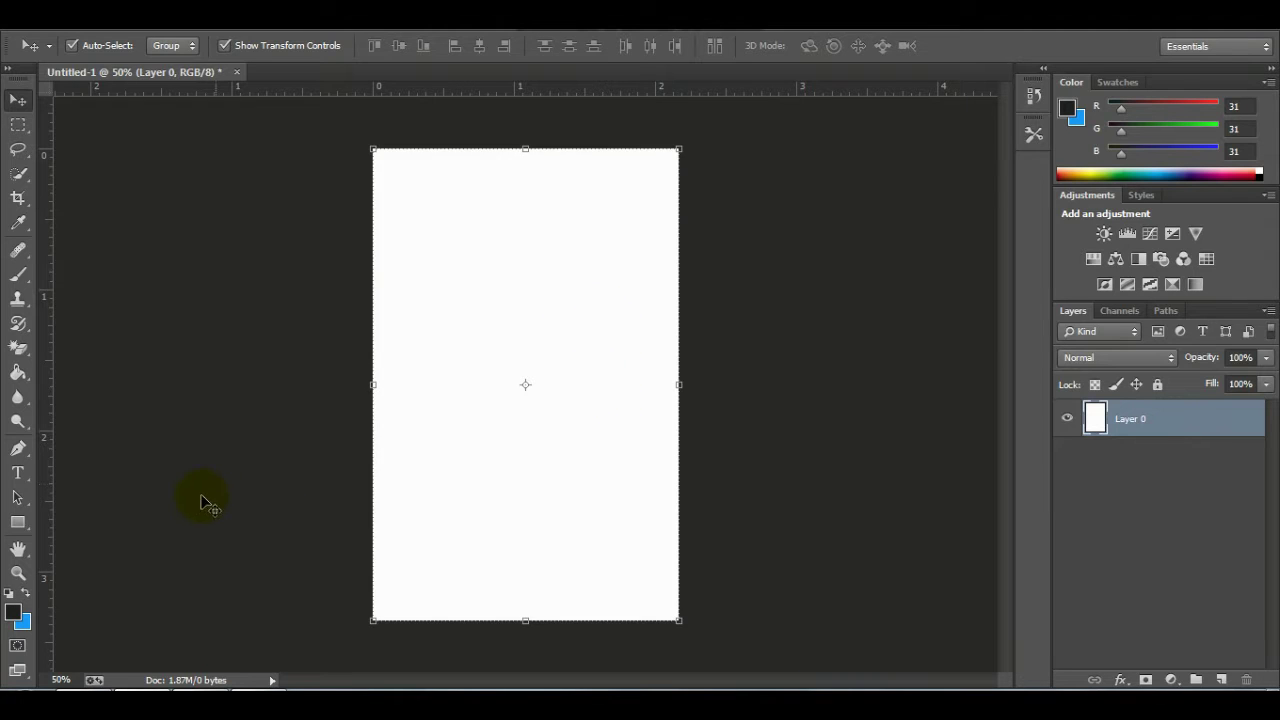
left_click(20, 456)
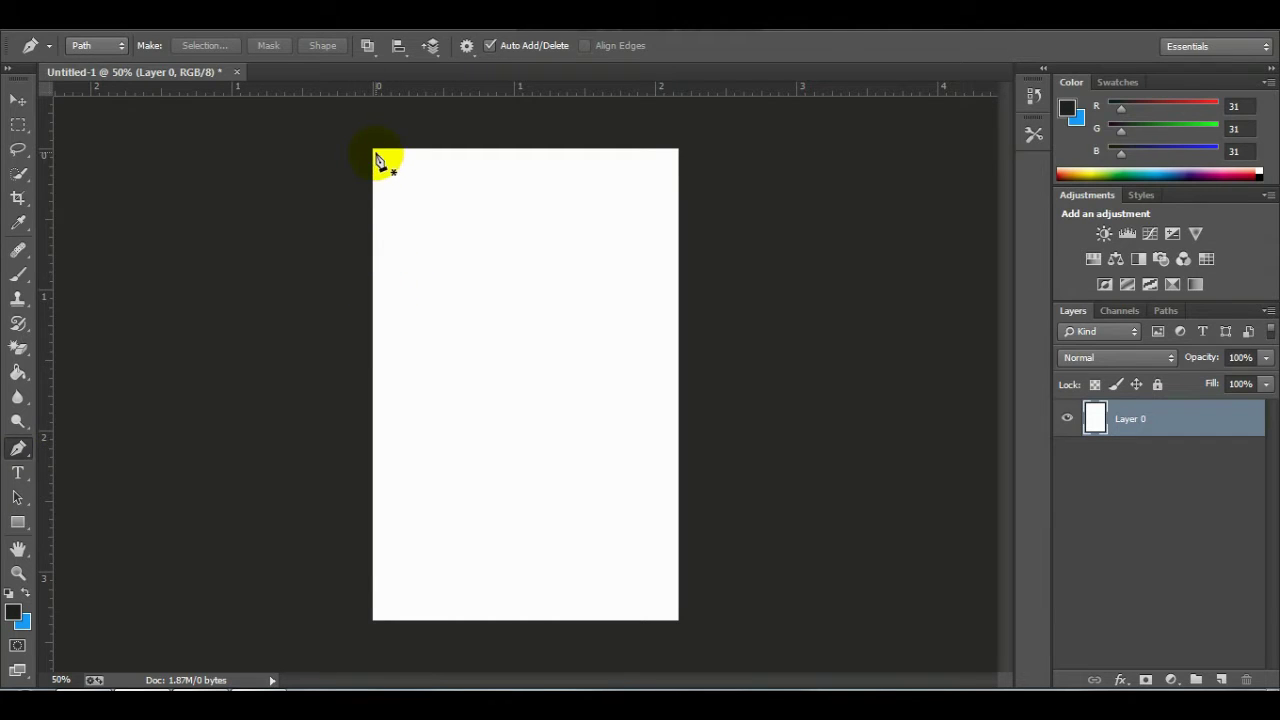
Step: Draw a closed triangle across the top edge sloping down the left side, and make it a selection
left_click(678, 150)
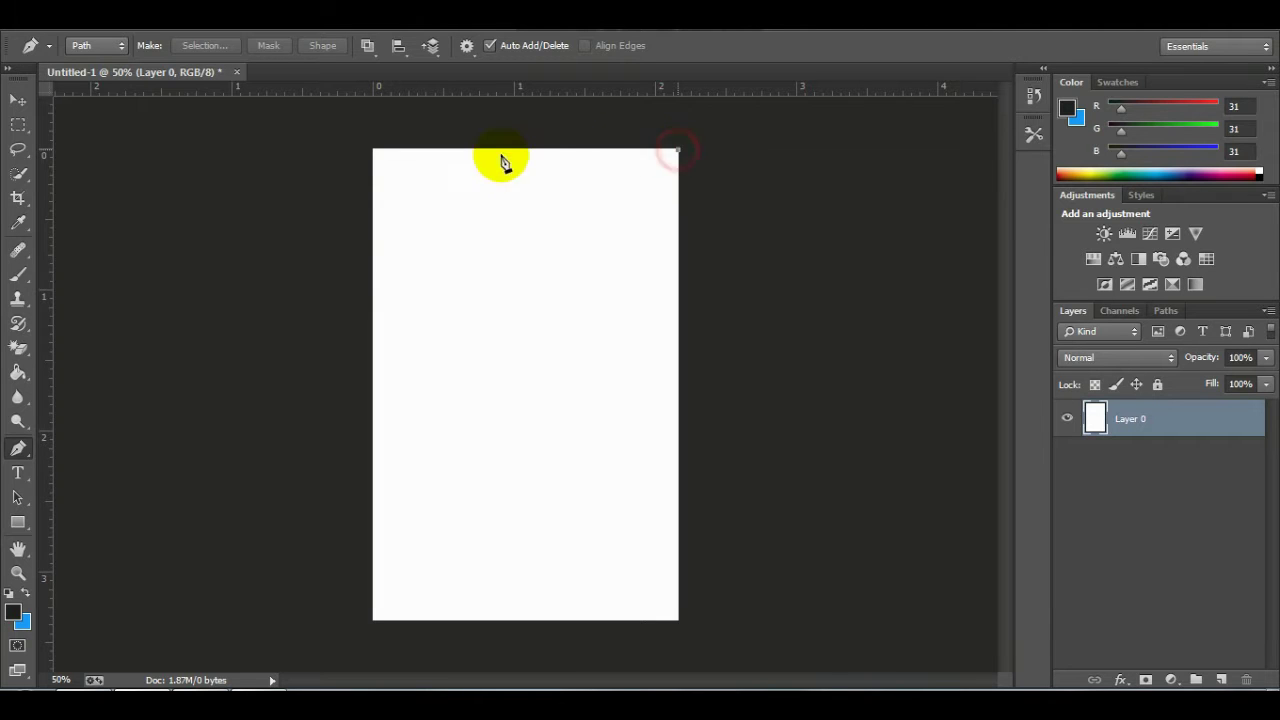
left_click(374, 150)
left_click(374, 282)
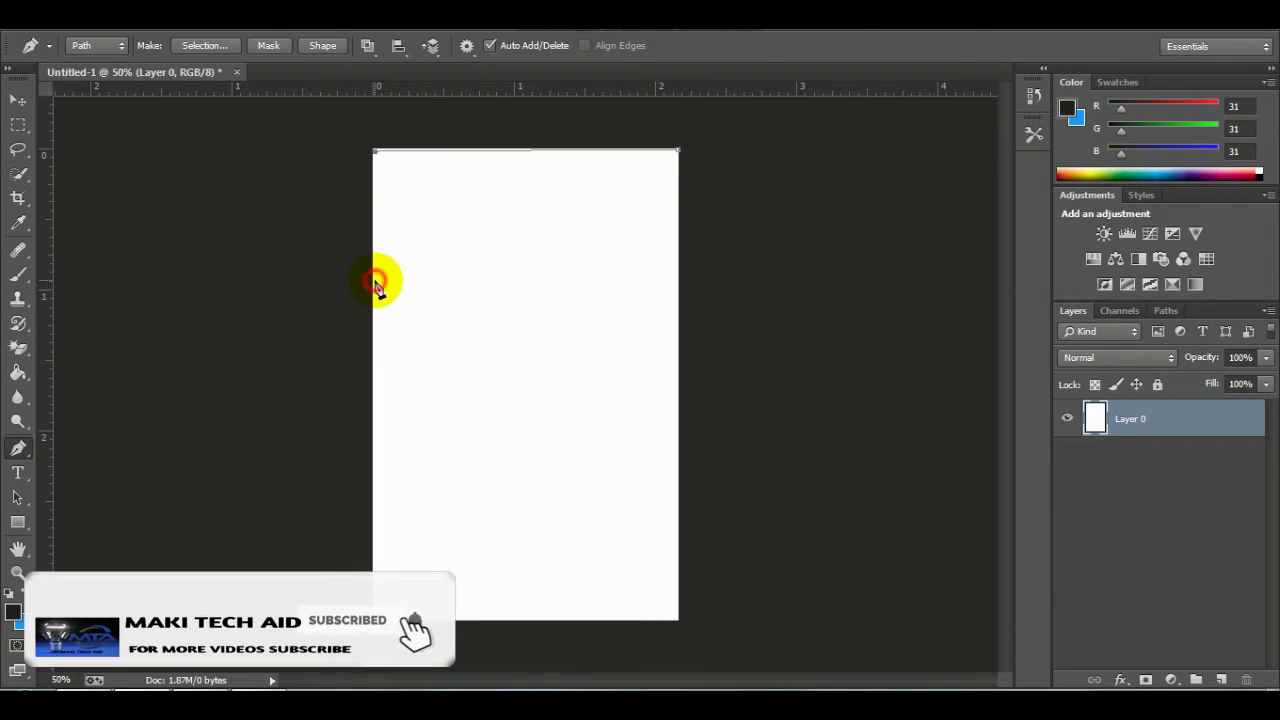
left_click(679, 152)
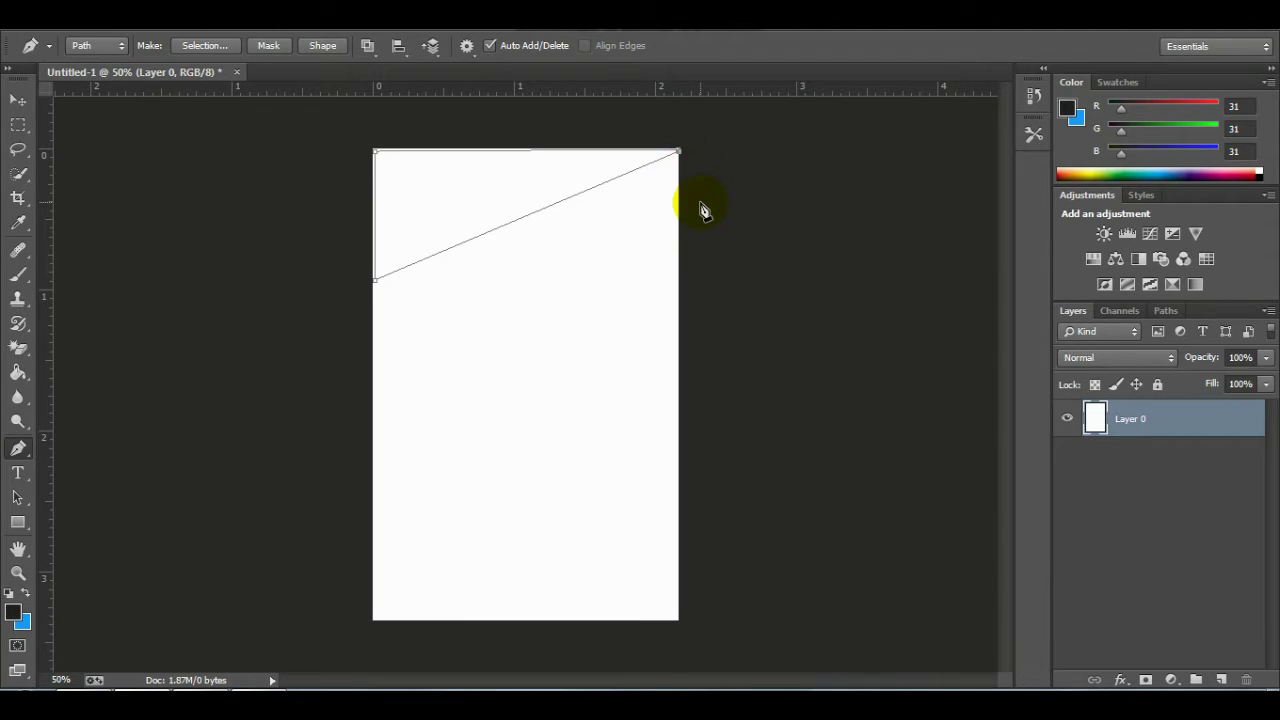
key("ctrl+Return")
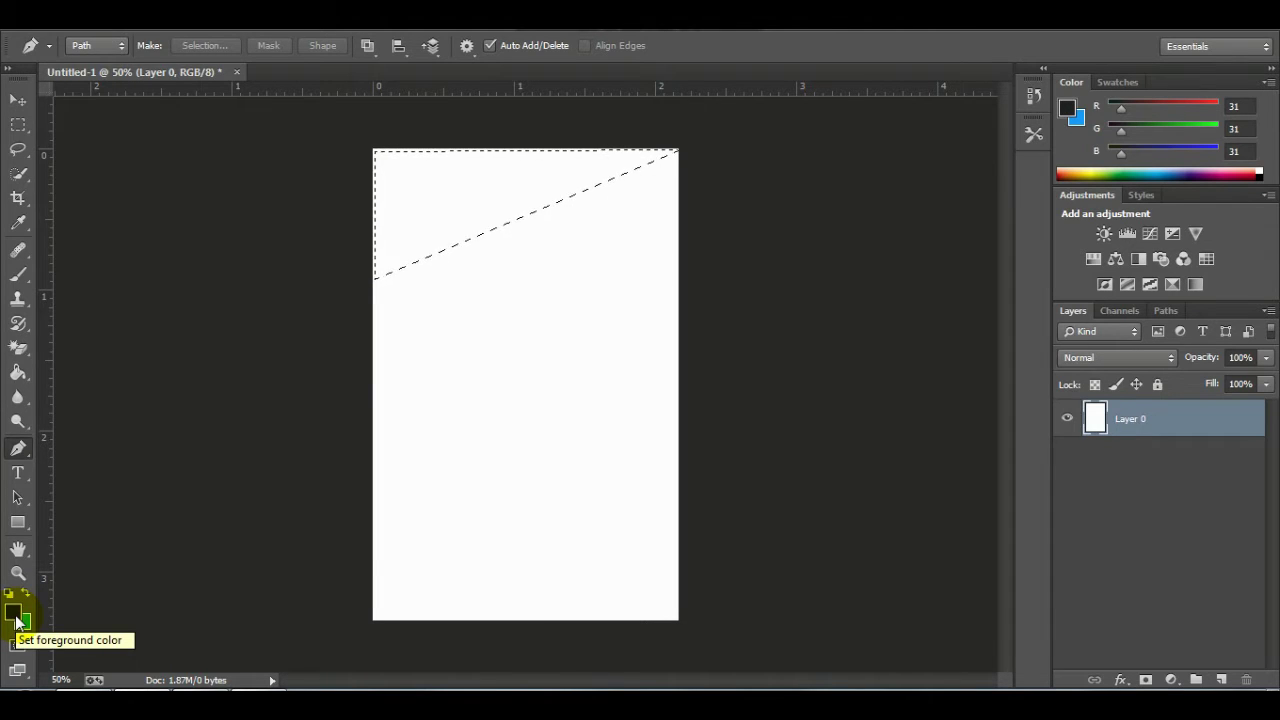
Step: Fill the triangular selection with blue #428de9 (R 66, G 141, B 233)
left_click(16, 622)
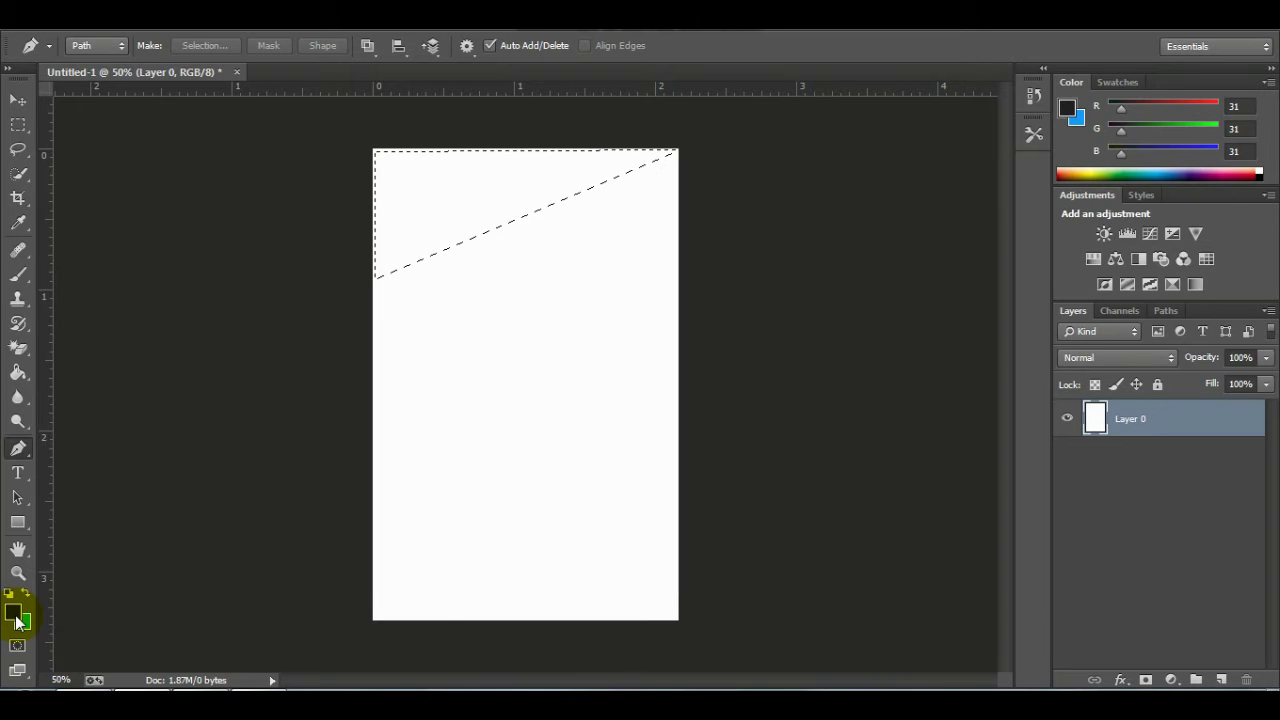
left_click(478, 423)
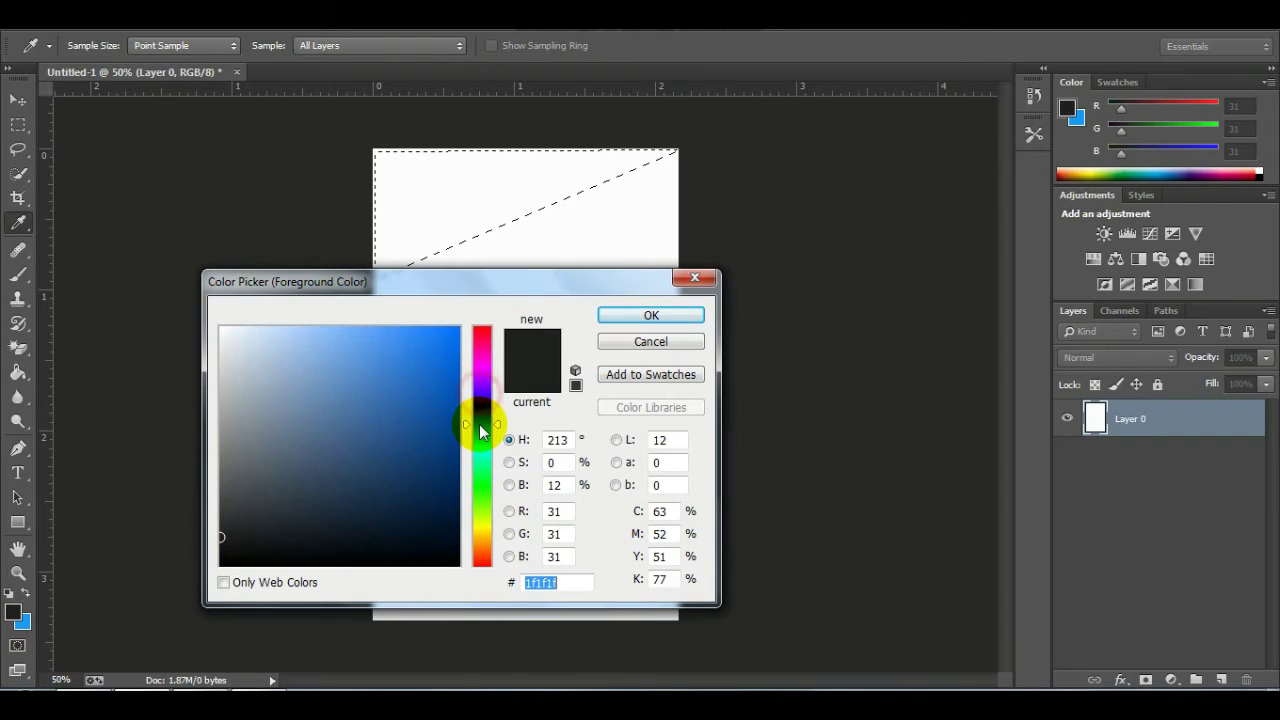
mouse_move(451, 423)
left_mouse_down()
mouse_move(372, 360)
mouse_move(391, 347)
left_mouse_up()
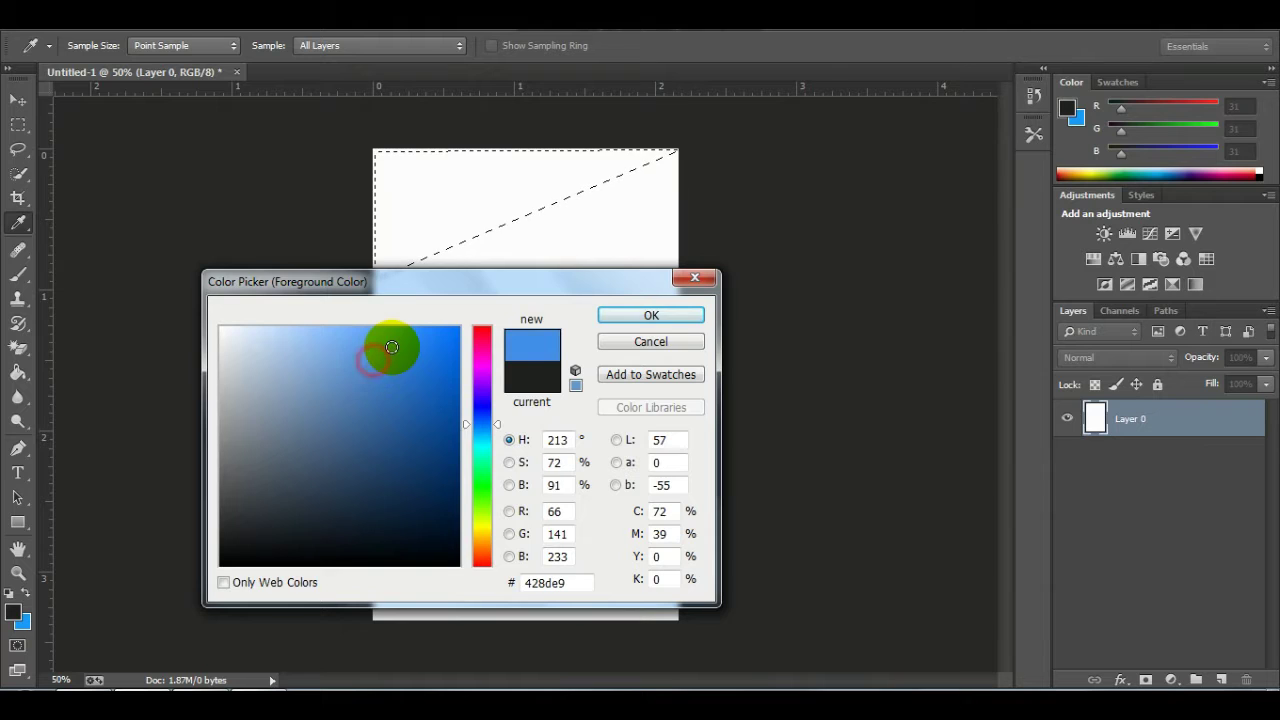
left_click(651, 316)
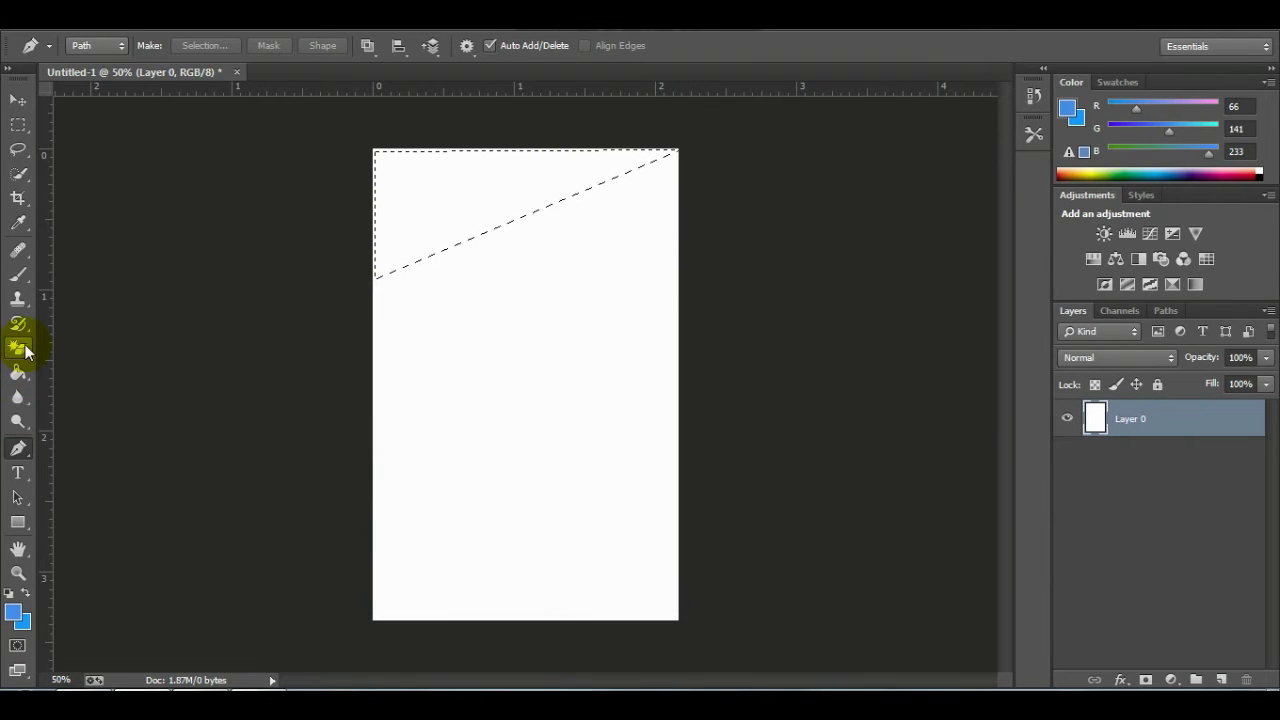
left_click(20, 374)
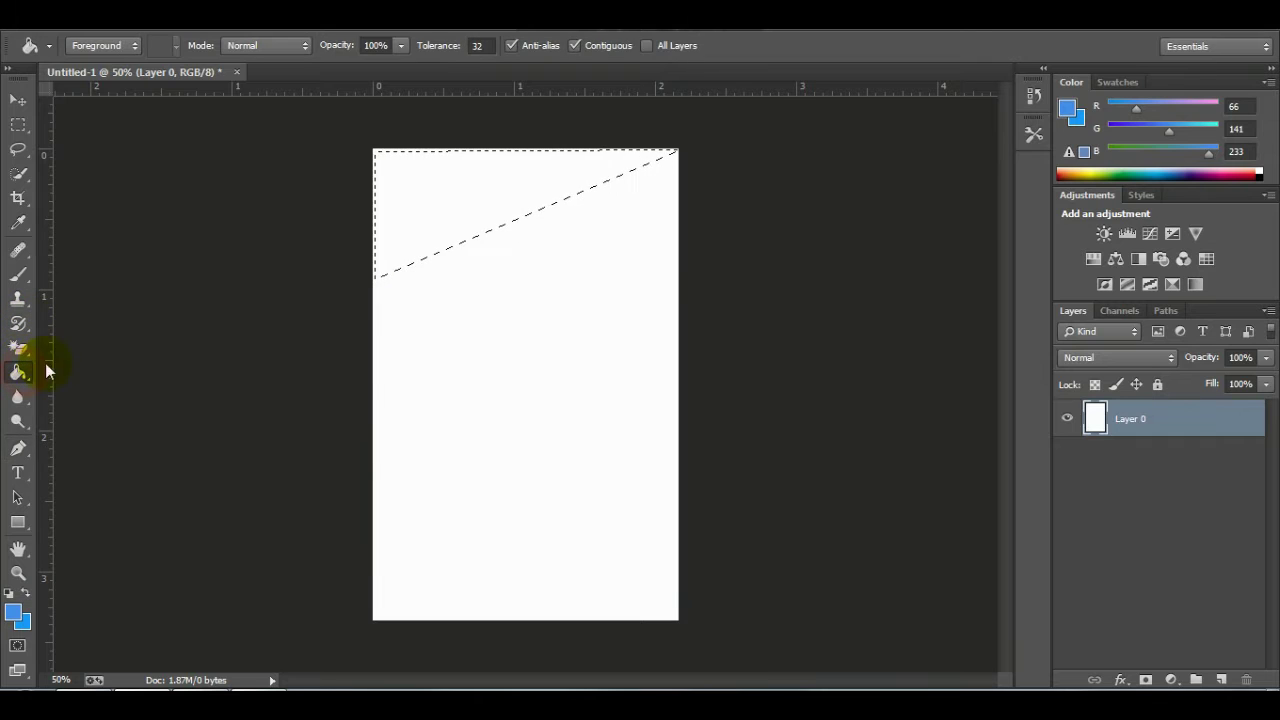
left_click(439, 198)
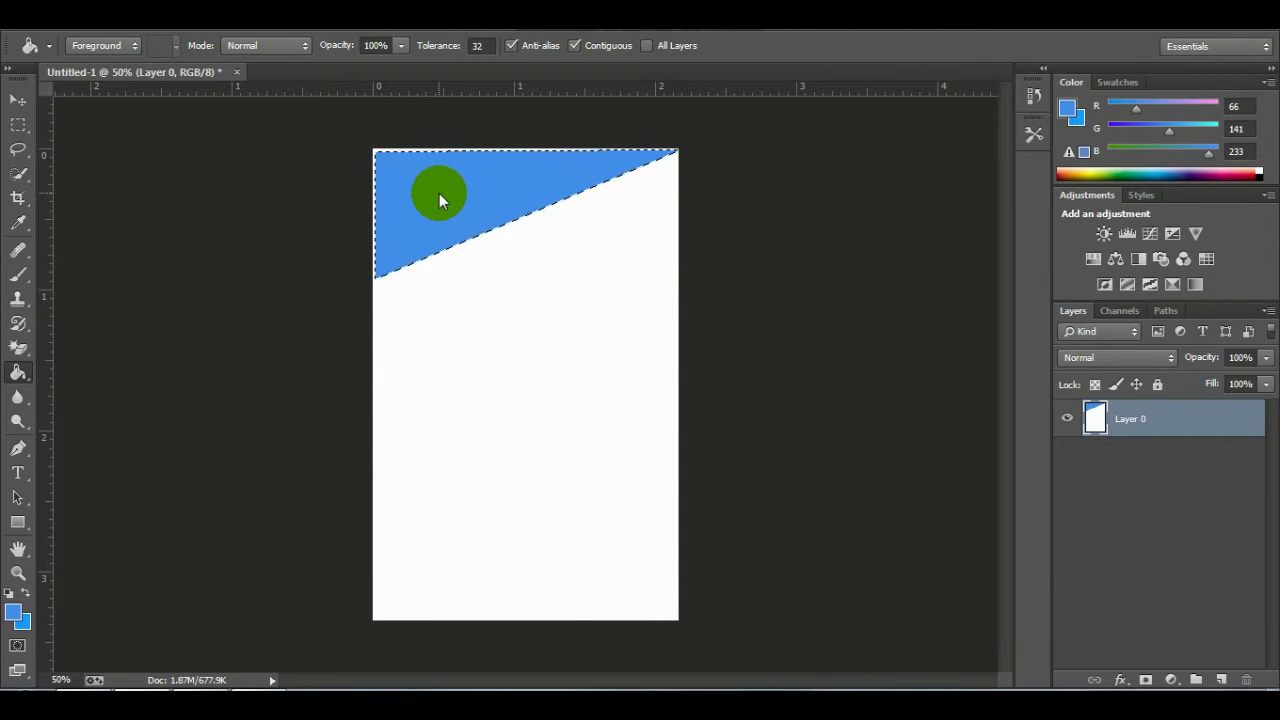
left_click(17, 101)
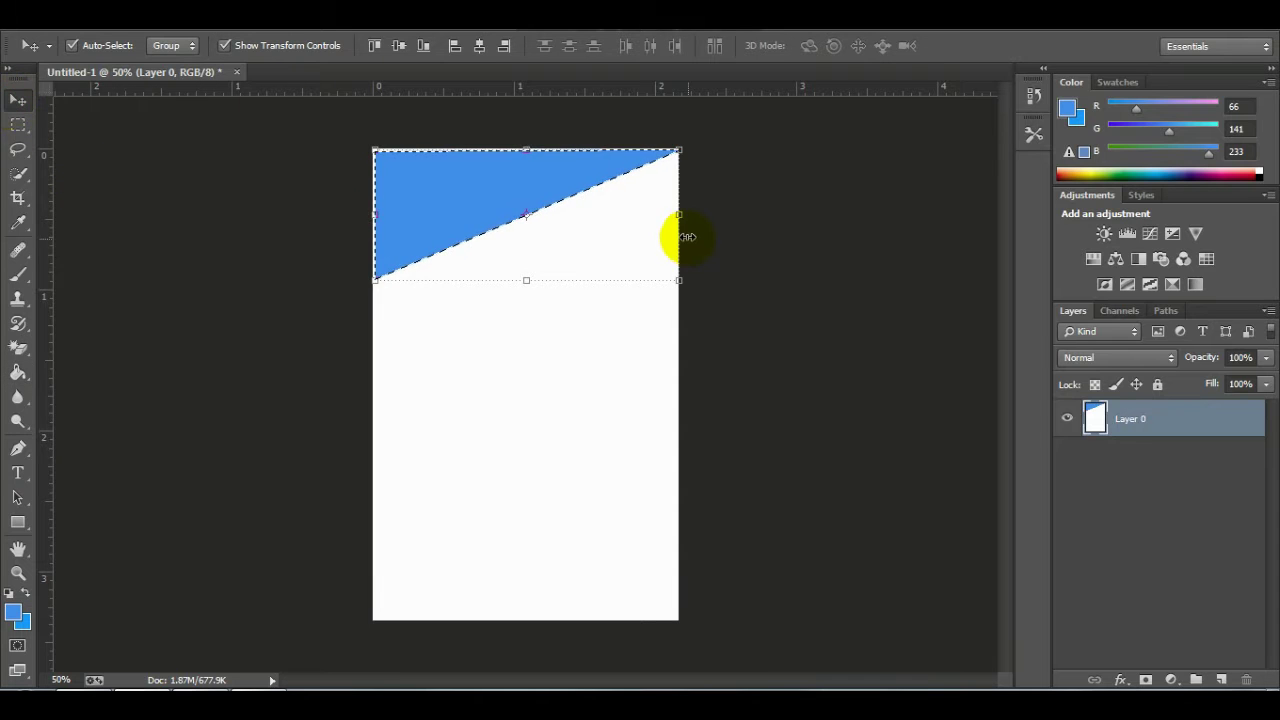
Step: Enlarge the blue triangle so it reaches further down and to the right, then apply
left_click(550, 197)
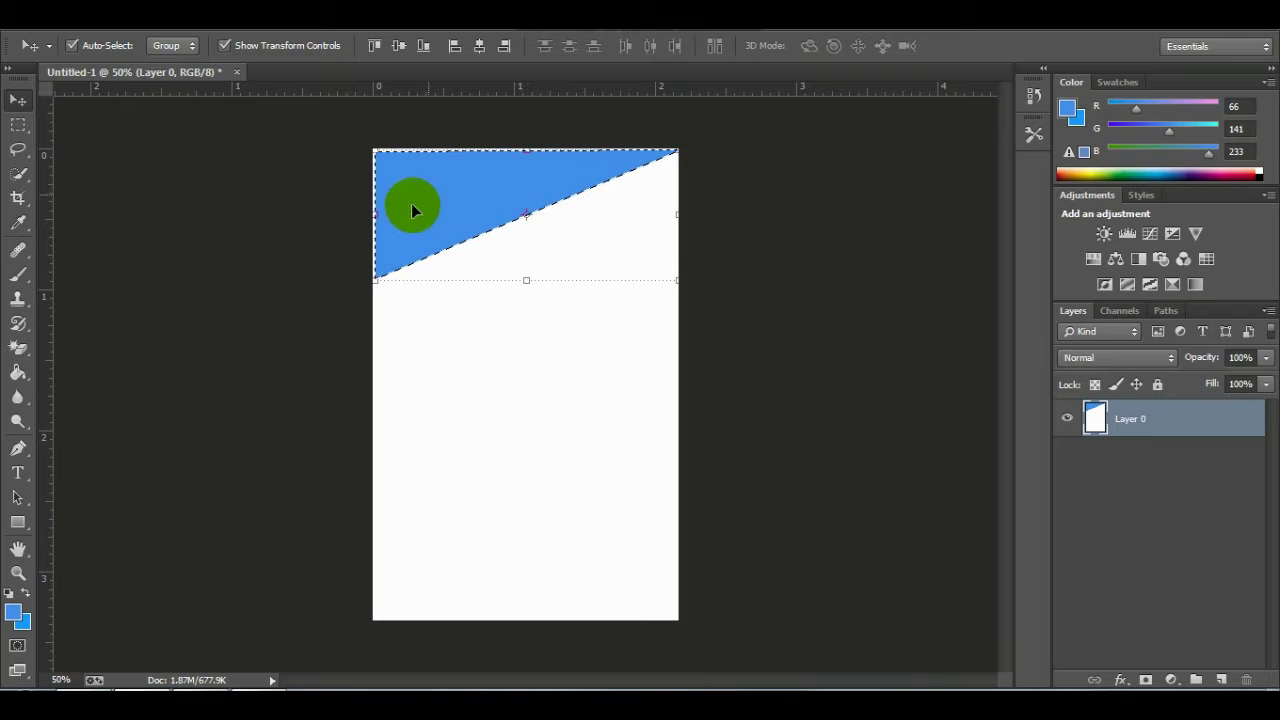
left_click_drag(374, 215, 369, 215)
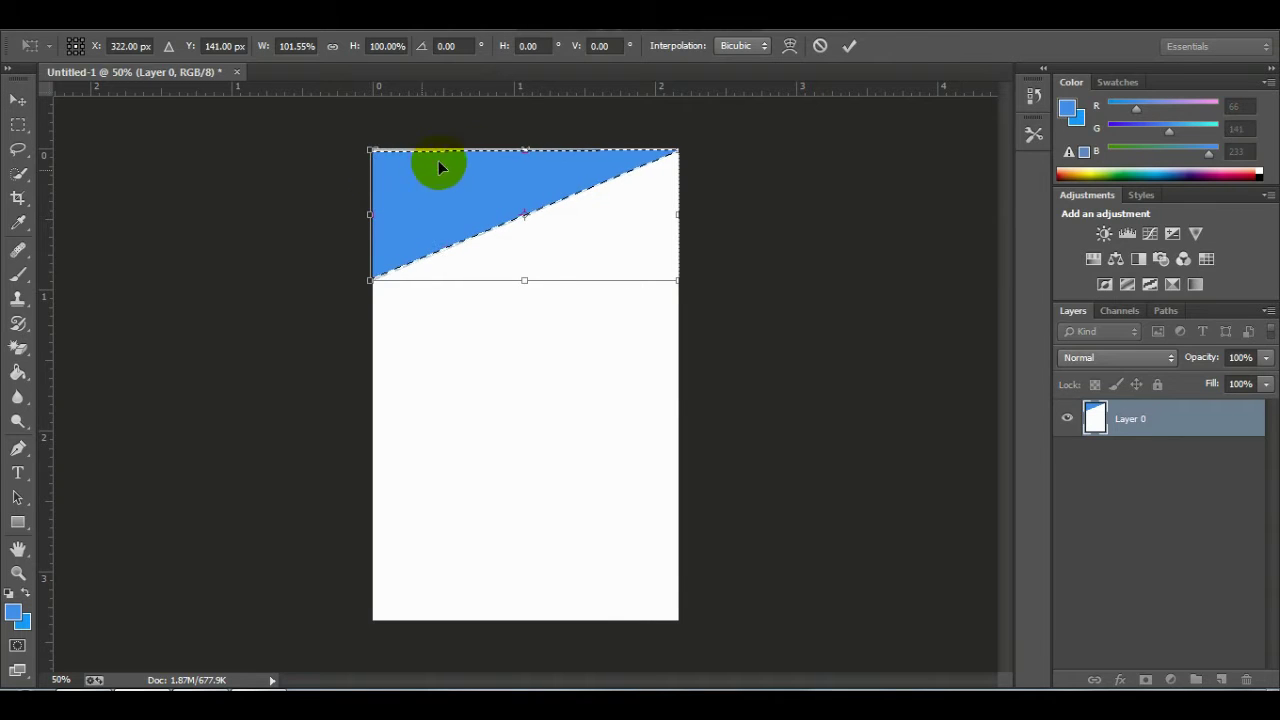
left_click_drag(525, 149, 530, 146)
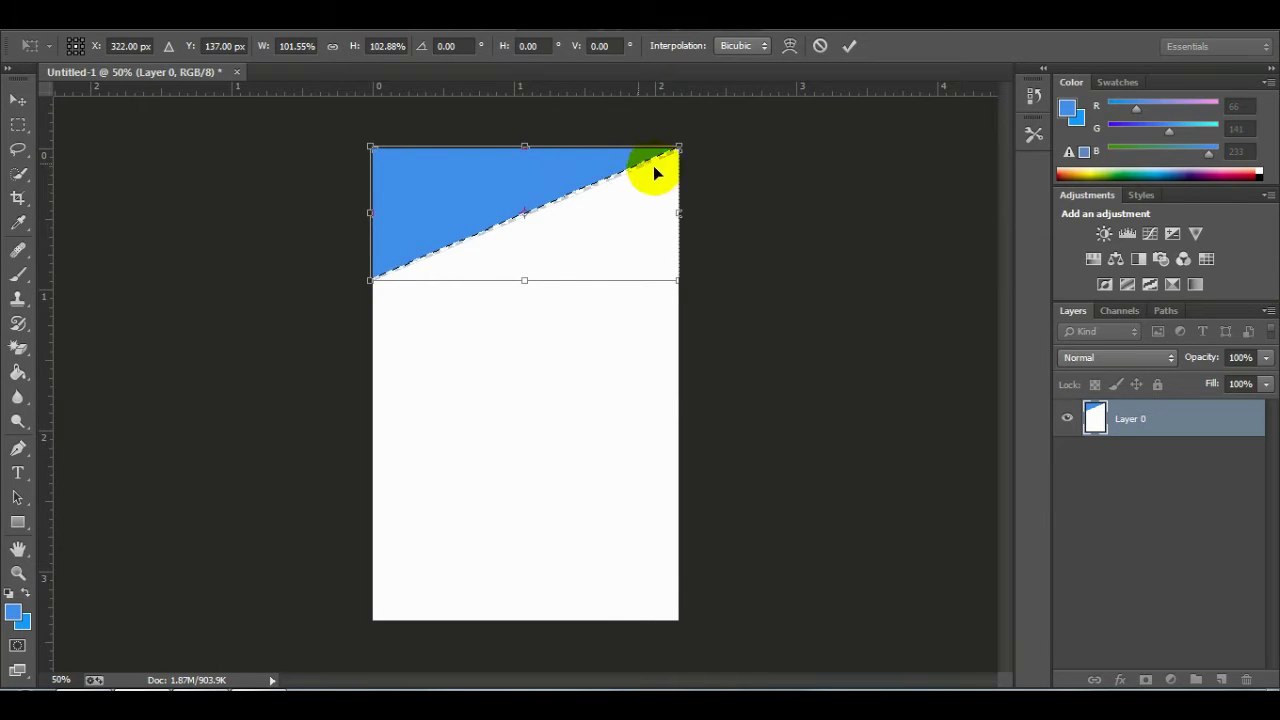
left_click_drag(674, 281, 693, 307)
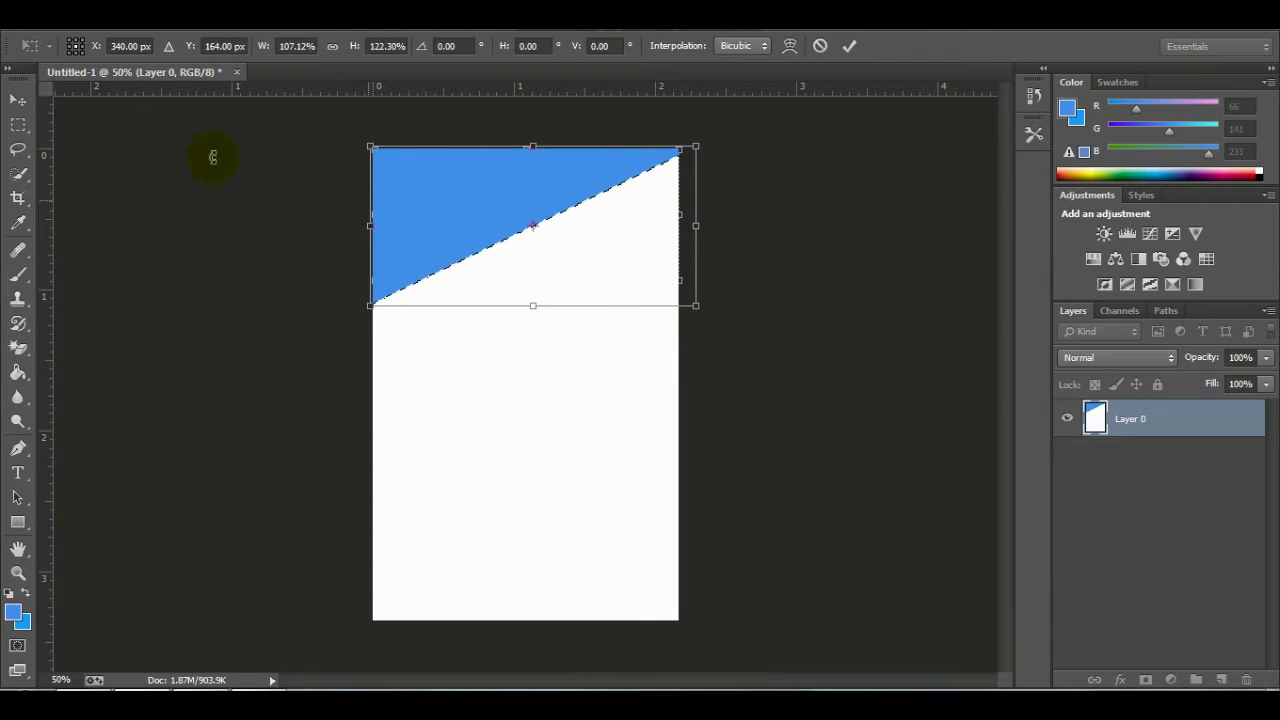
left_click(15, 104)
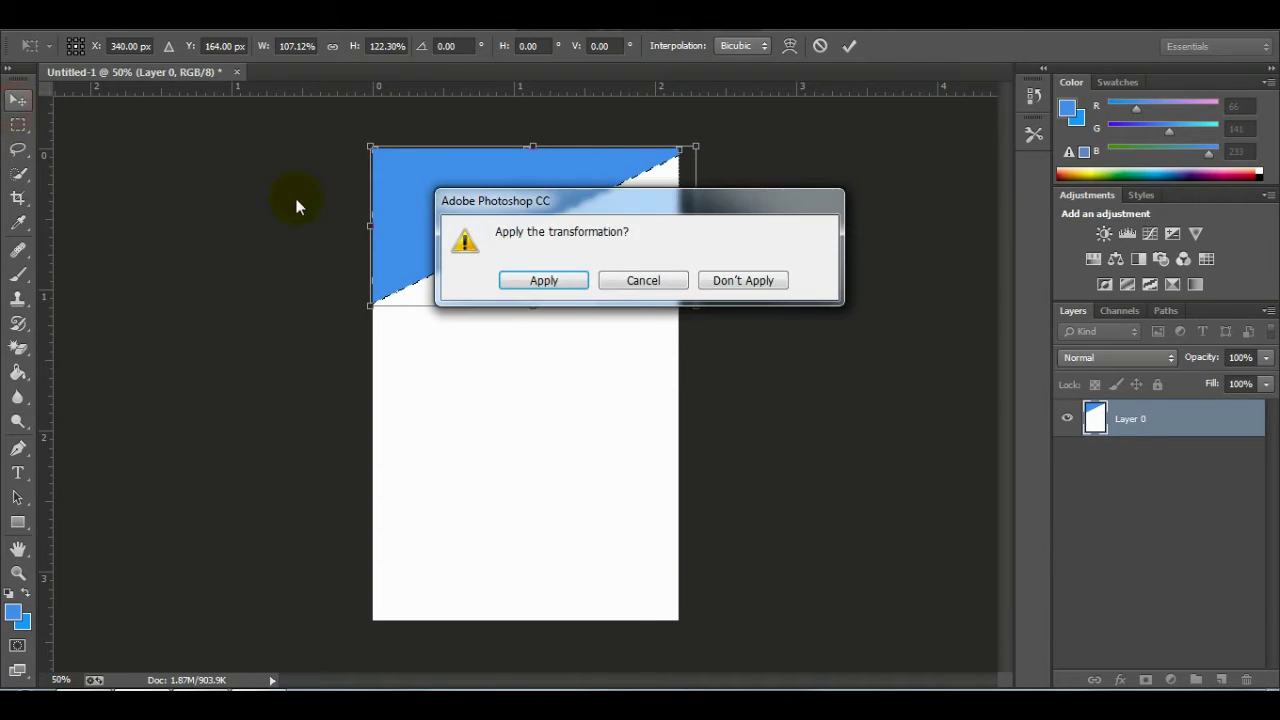
left_click(547, 277)
left_click(302, 277)
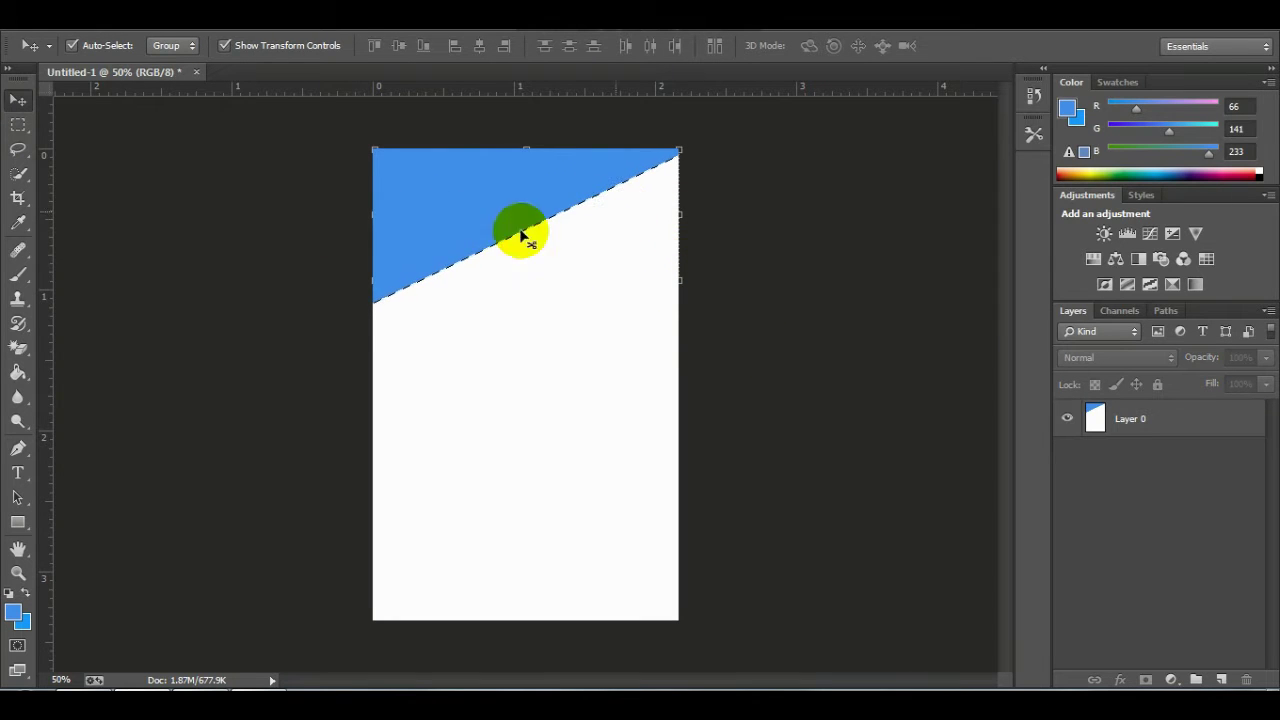
left_click(513, 421)
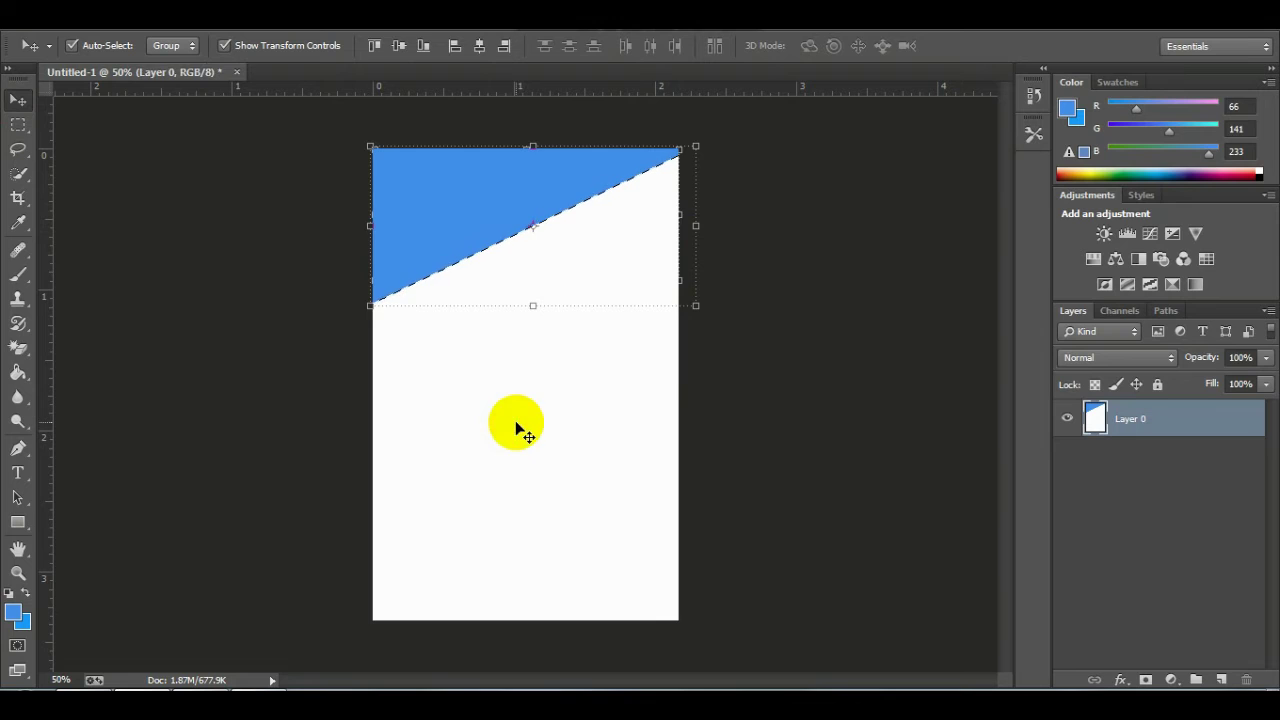
left_click(529, 437)
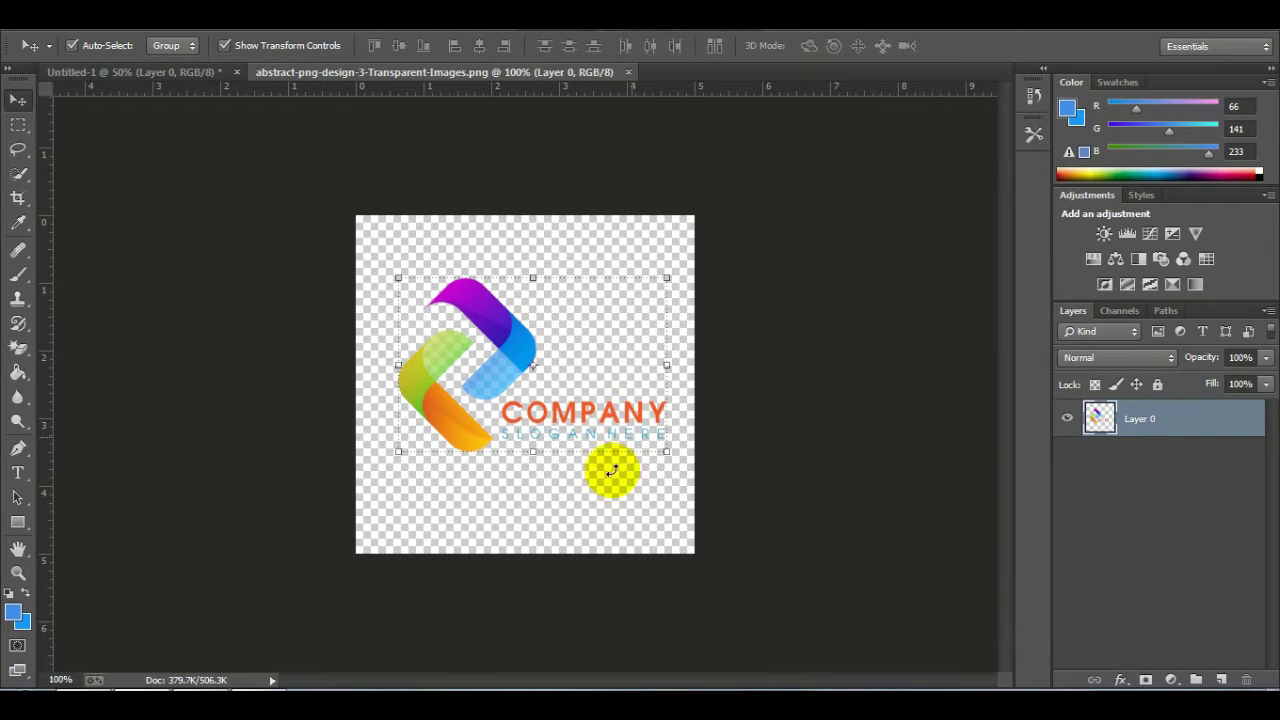
Step: Select the entire logo image, then return to the Untitled-1 card
key("ctrl+a")
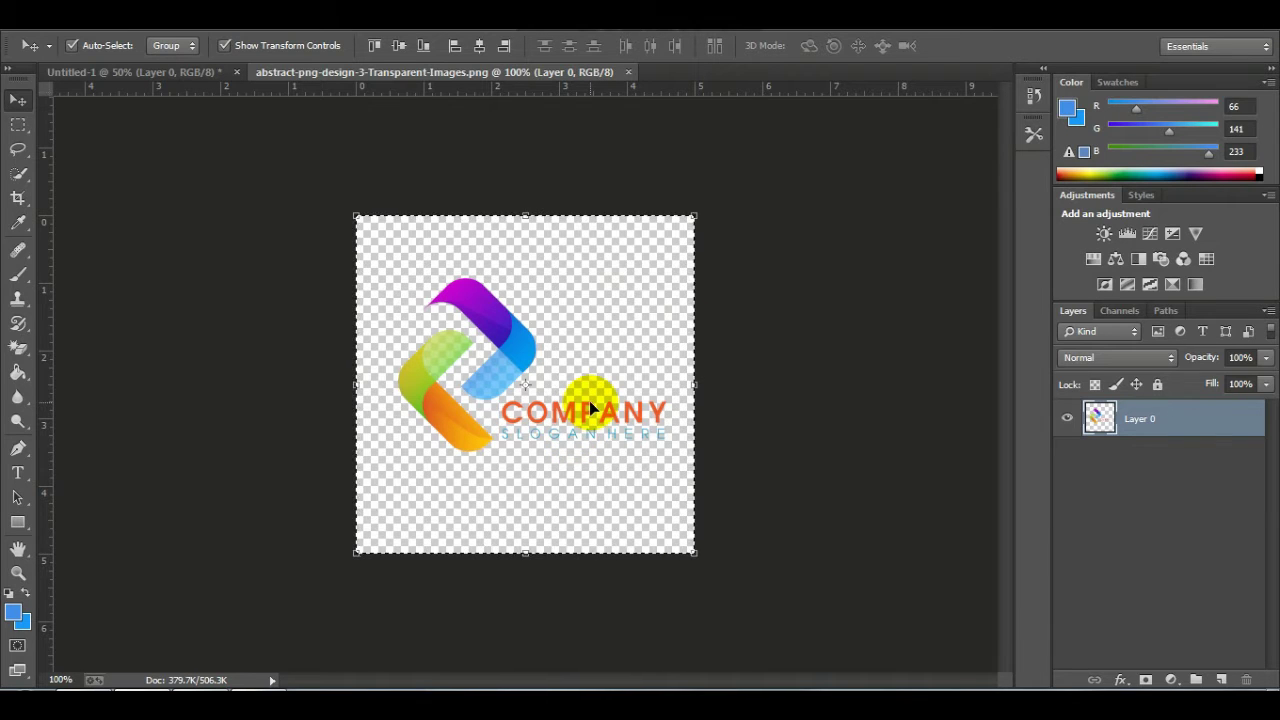
left_click(178, 78)
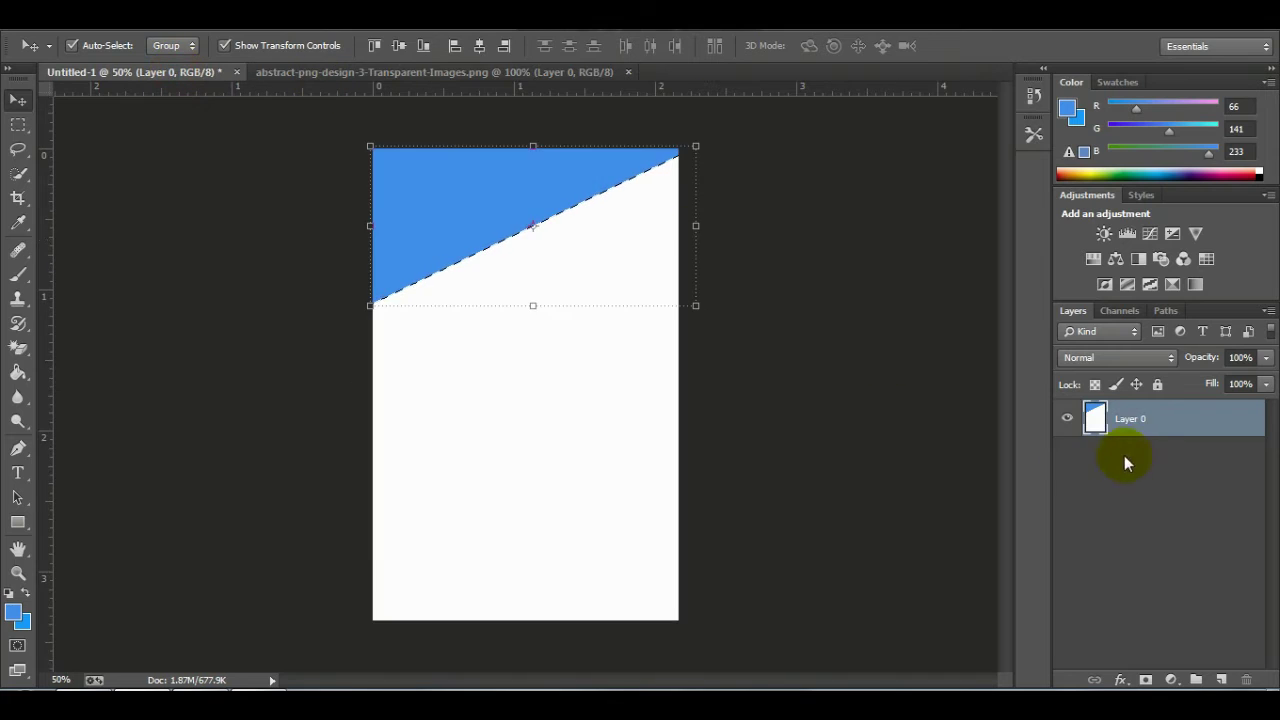
Step: Add Layer 1 above Layer 0 and paste the COMPANY logo onto it
left_click(1143, 428)
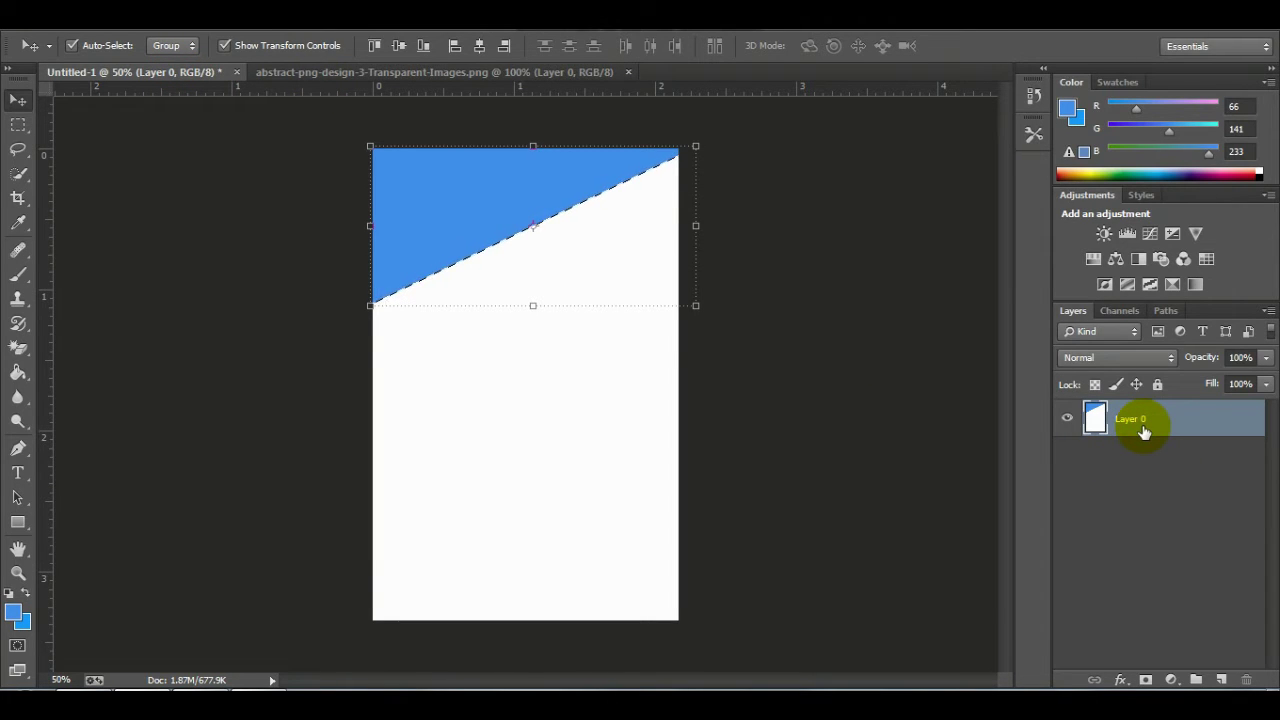
key("ctrl+shift+n")
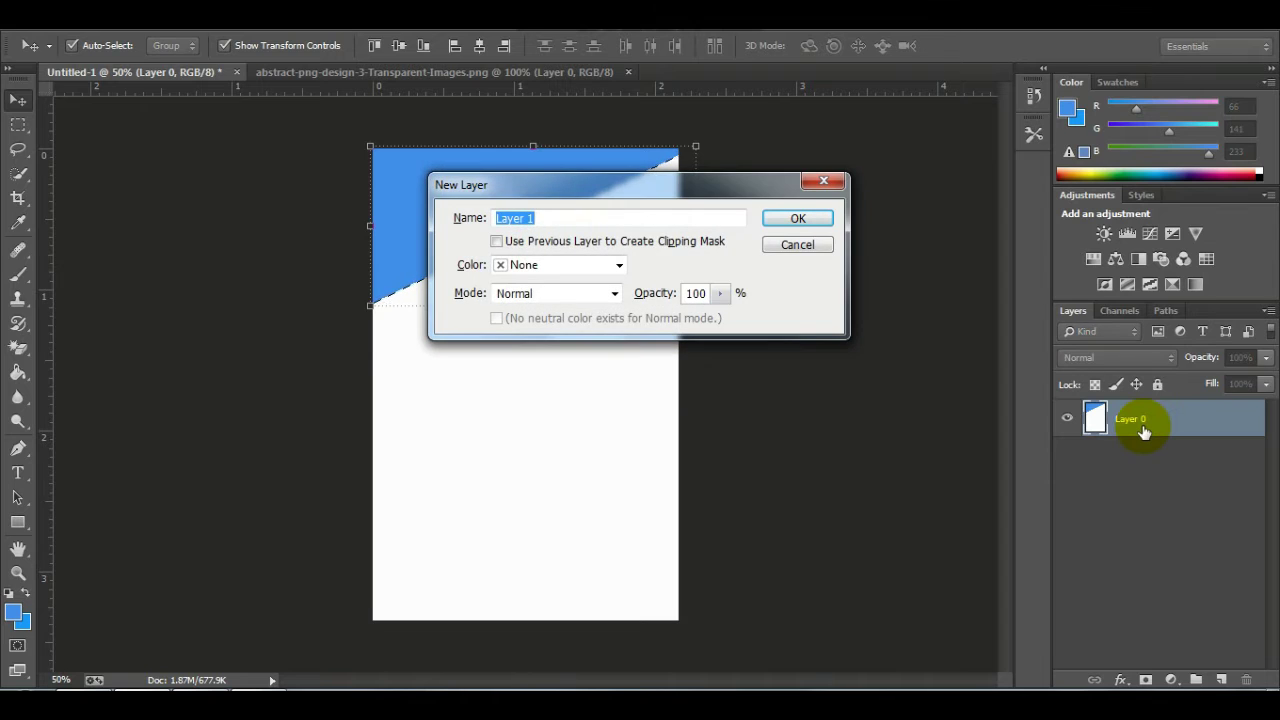
key("Return")
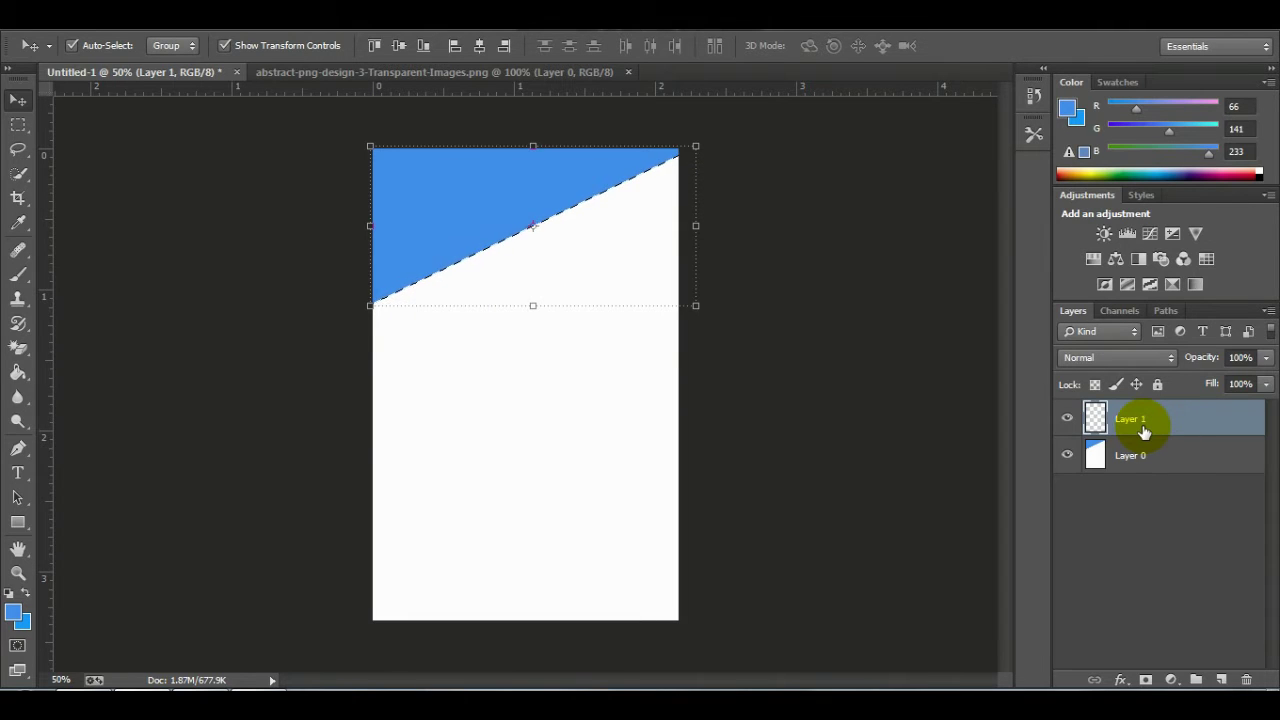
key("ctrl+v")
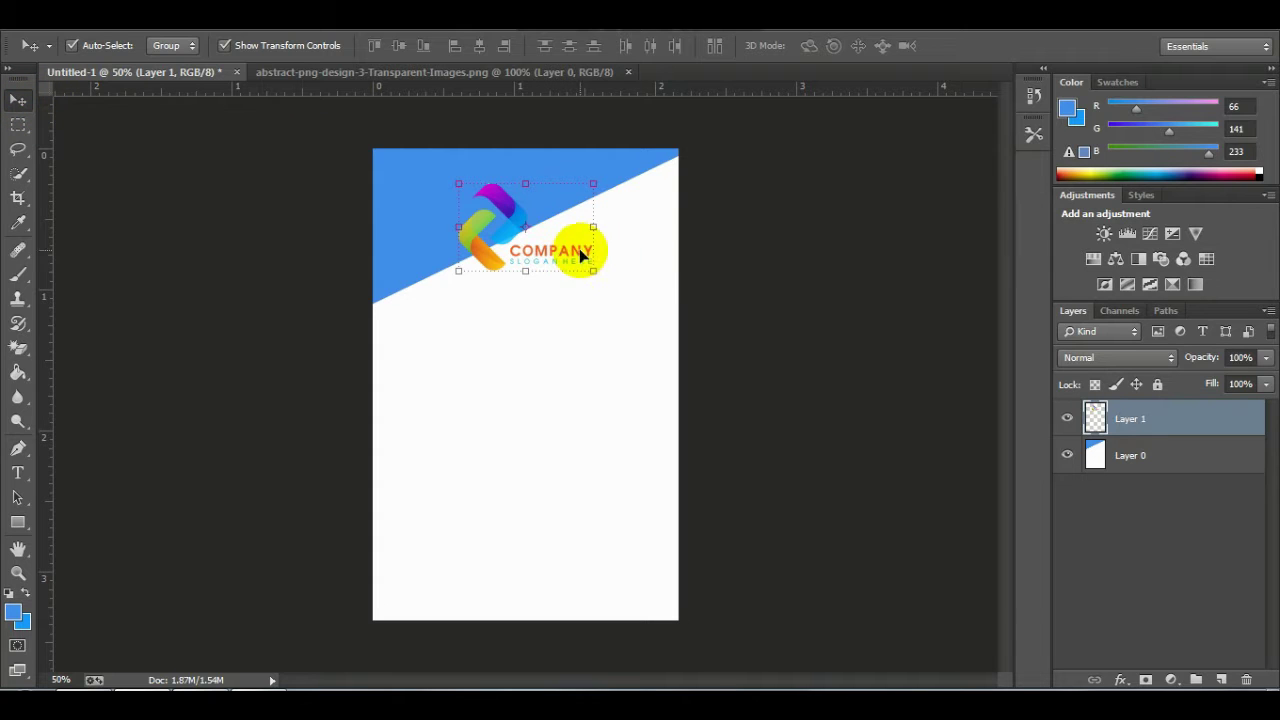
Step: Move the logo down-right below the triangle edge and check Layer 0 and Layer 1
mouse_move(579, 252)
left_mouse_down()
mouse_move(609, 318)
mouse_move(650, 292)
mouse_move(534, 340)
mouse_move(656, 282)
left_mouse_up()
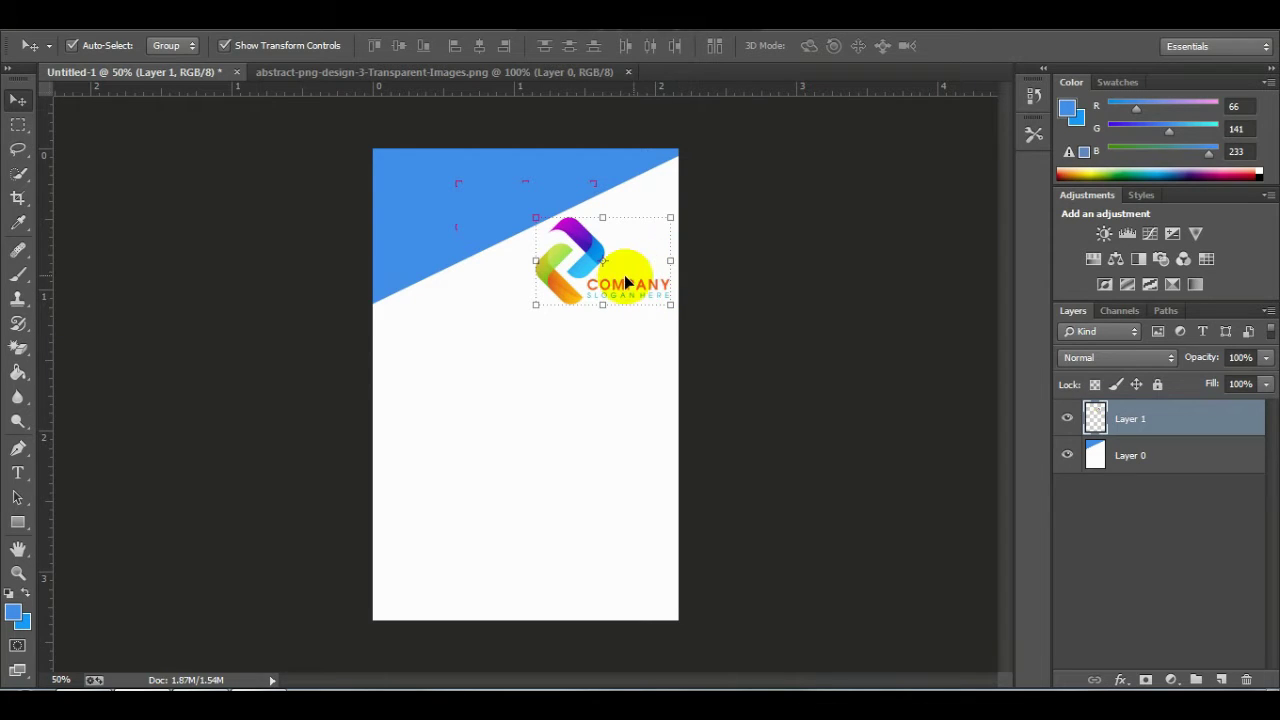
right_click(622, 283)
key("Escape")
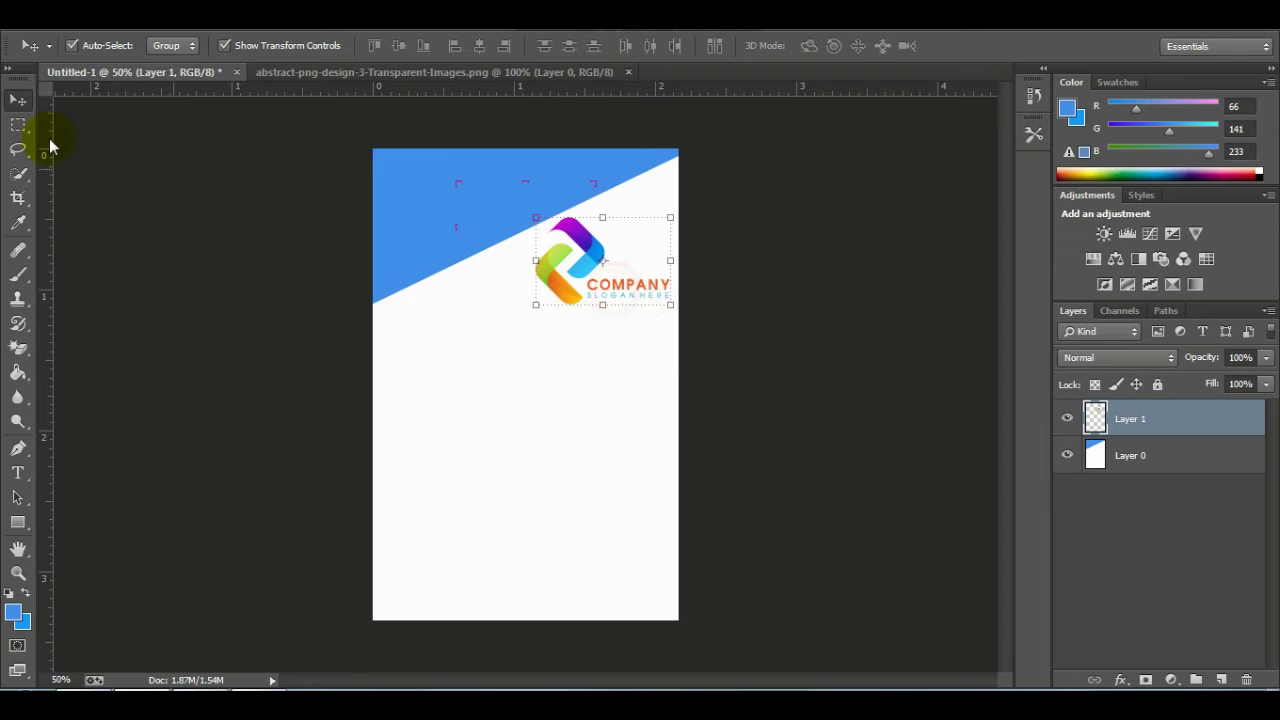
left_click(570, 443)
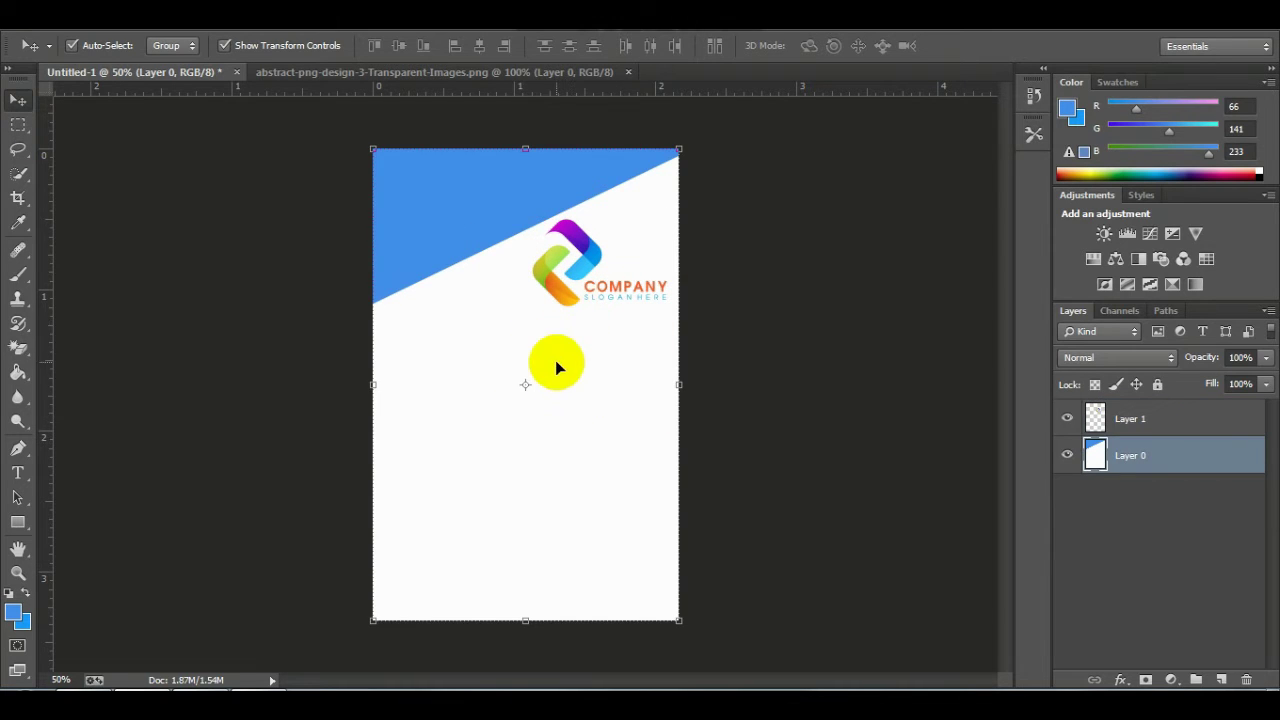
left_click(1195, 420)
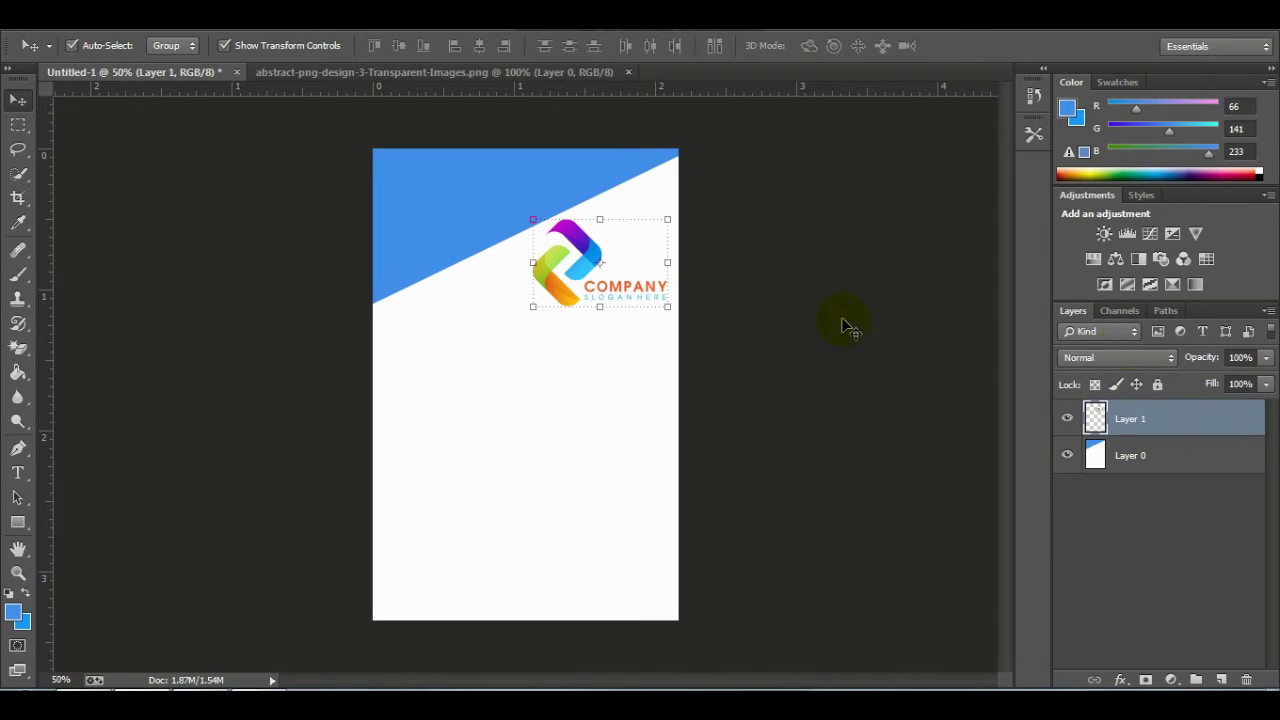
left_click(515, 387)
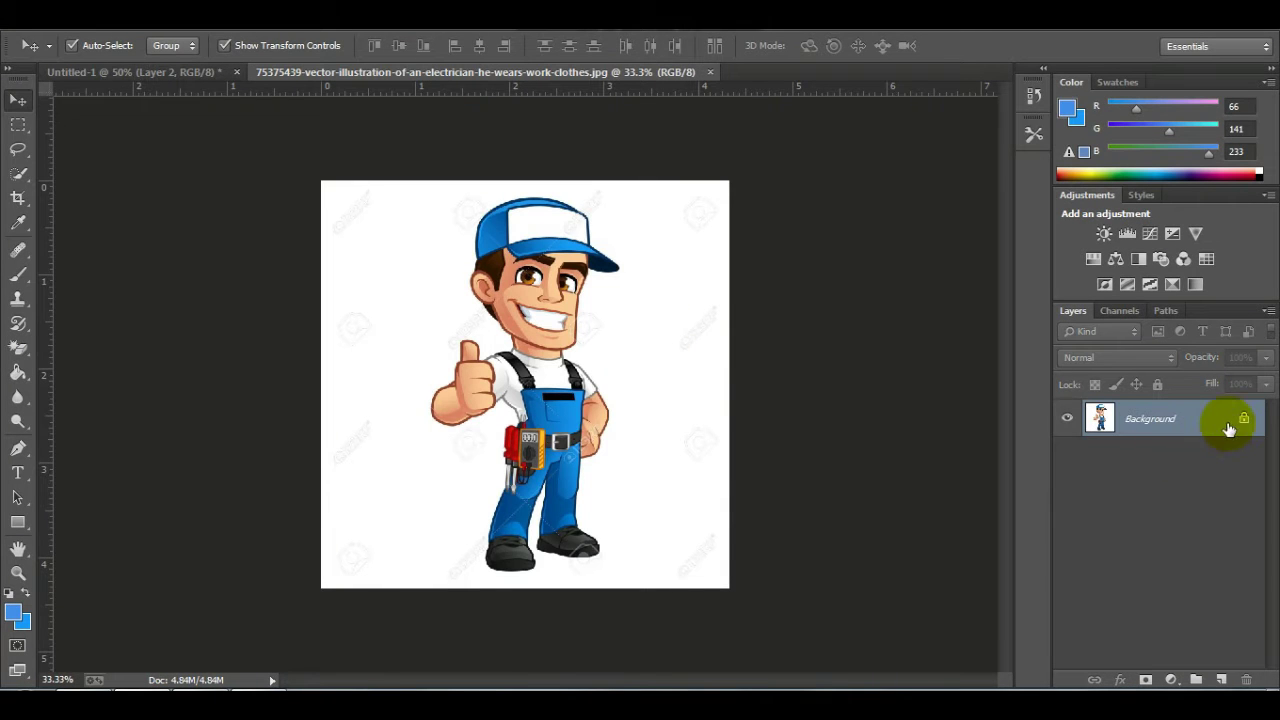
Step: Unlock the electrician image, crop it to the worker's head and shoulders, and select all
left_click(1243, 419)
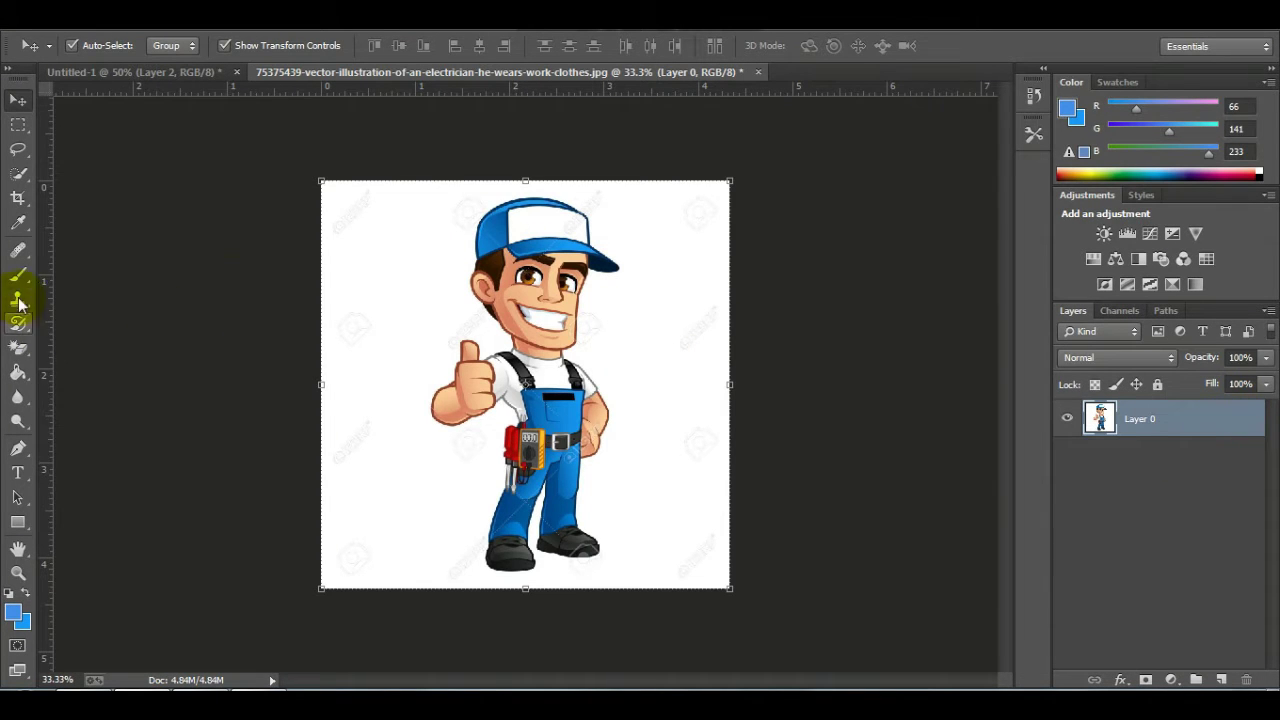
left_click(22, 204)
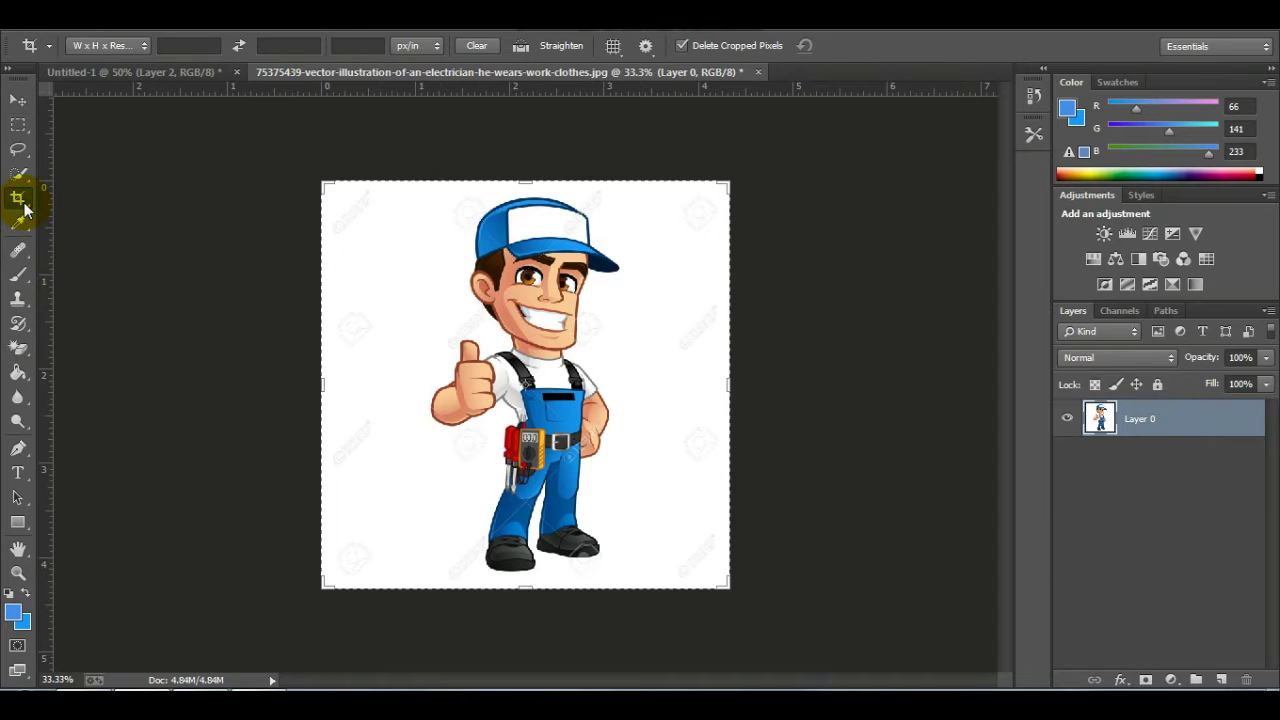
left_click(574, 542)
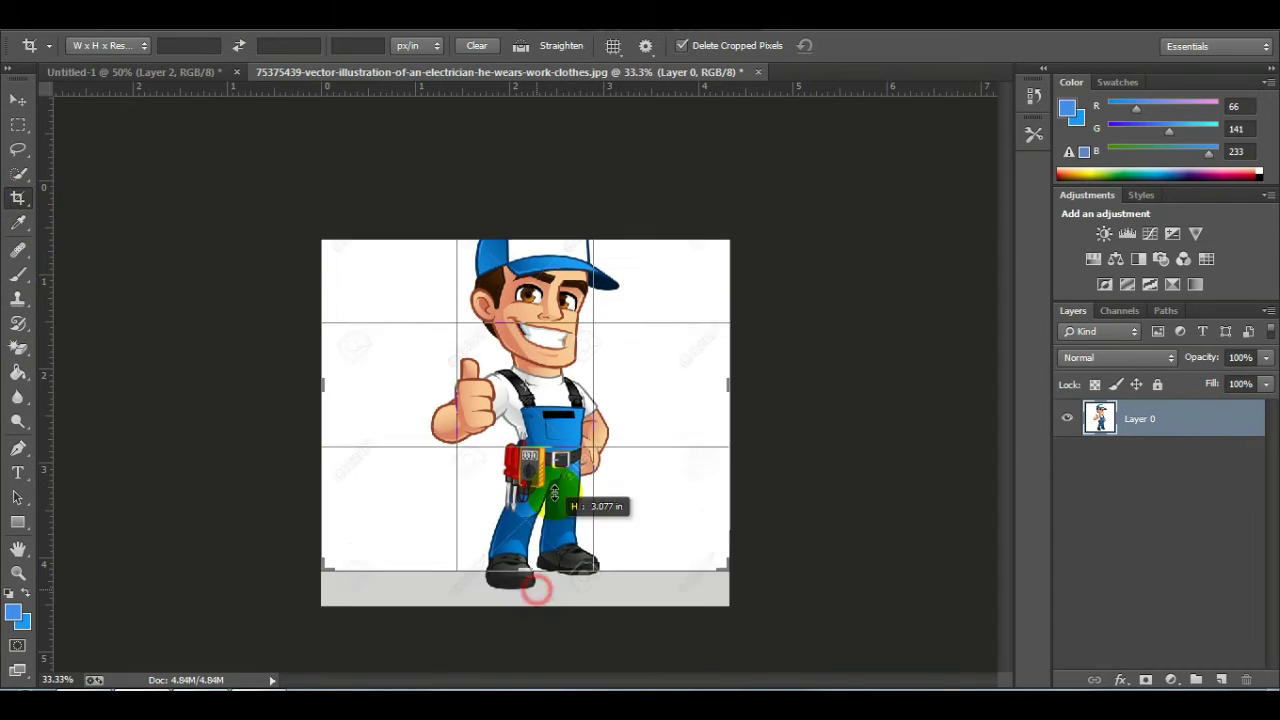
left_click_drag(536, 590, 560, 486)
left_click_drag(319, 389, 371, 401)
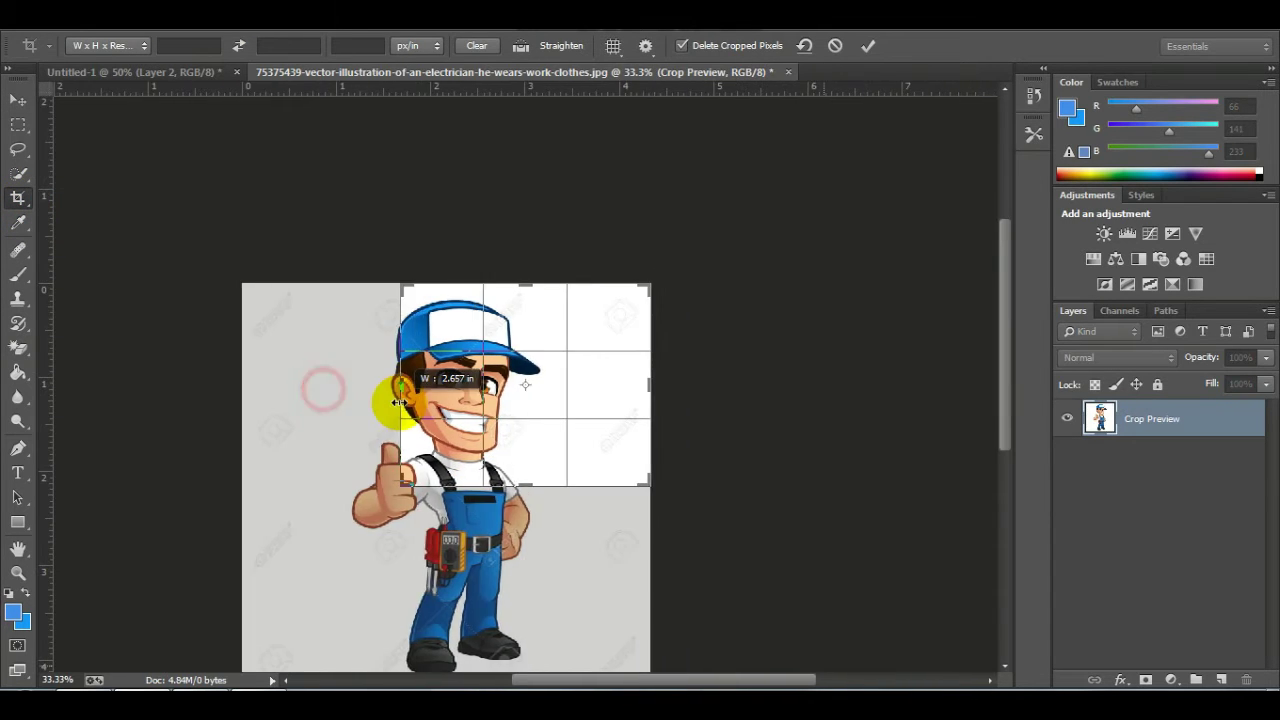
left_click_drag(686, 387, 628, 391)
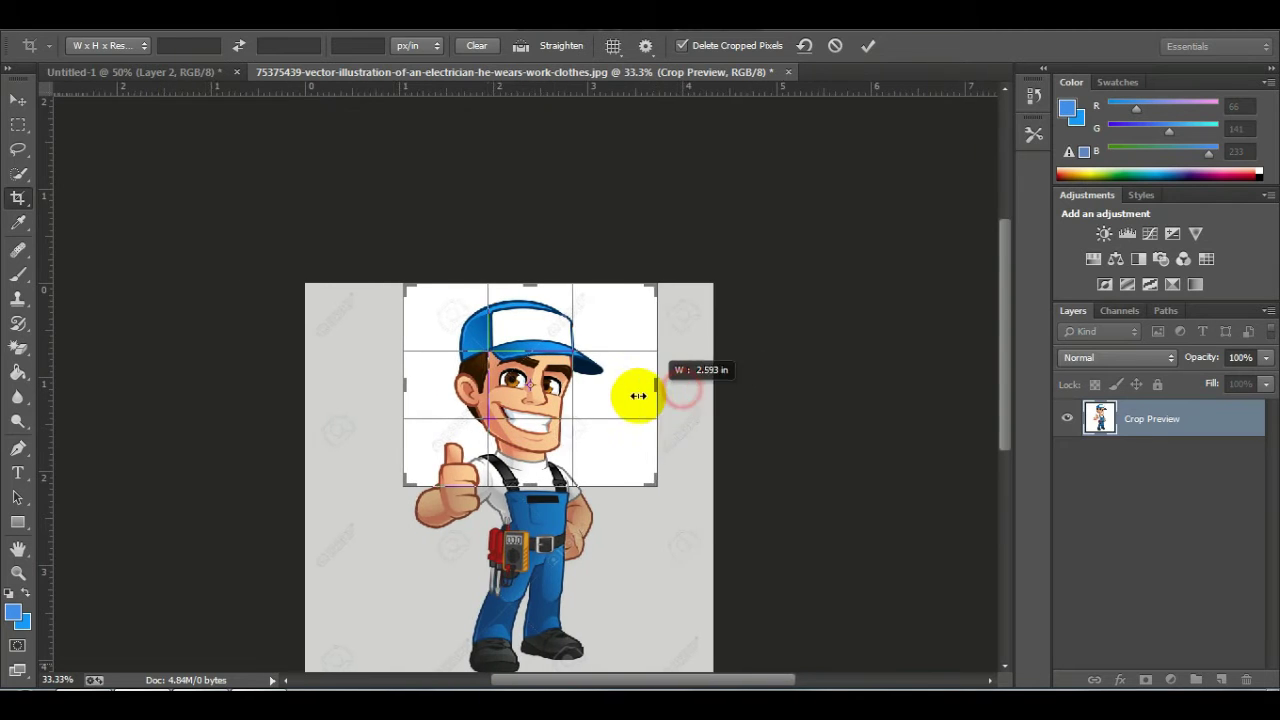
mouse_move(424, 386)
left_mouse_down()
mouse_move(515, 380)
mouse_move(531, 398)
left_mouse_up()
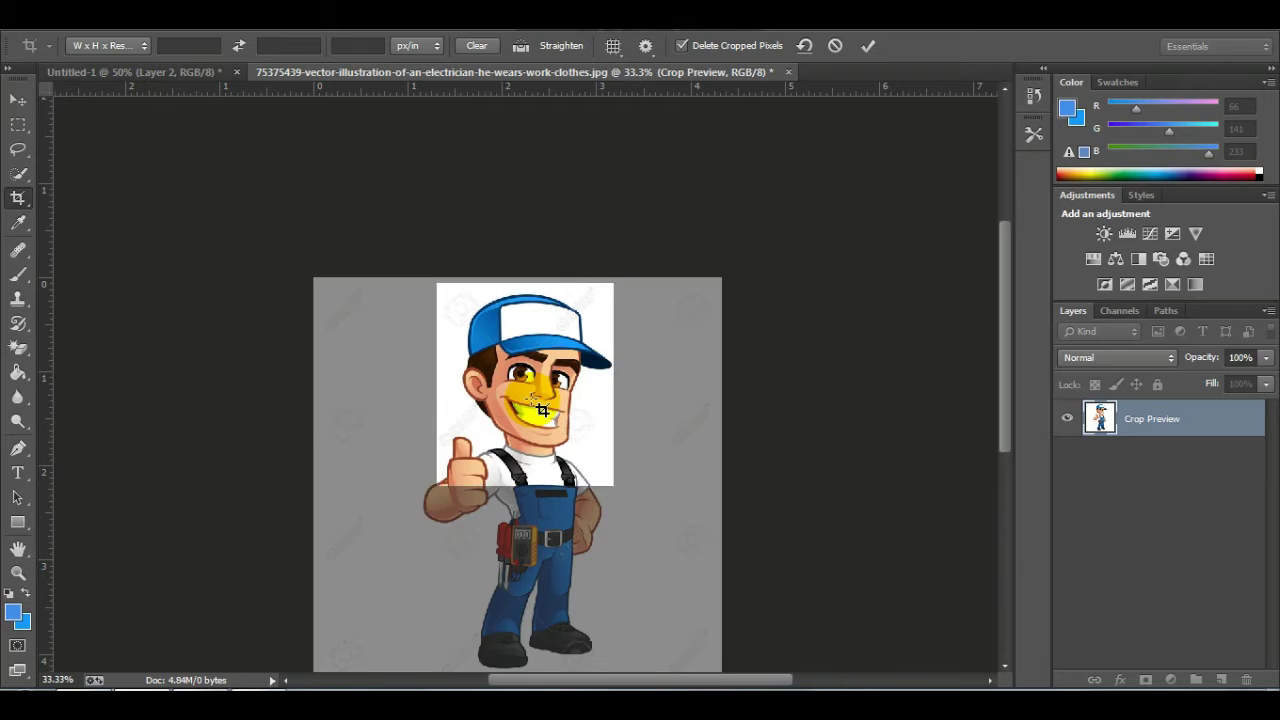
double_click(531, 398)
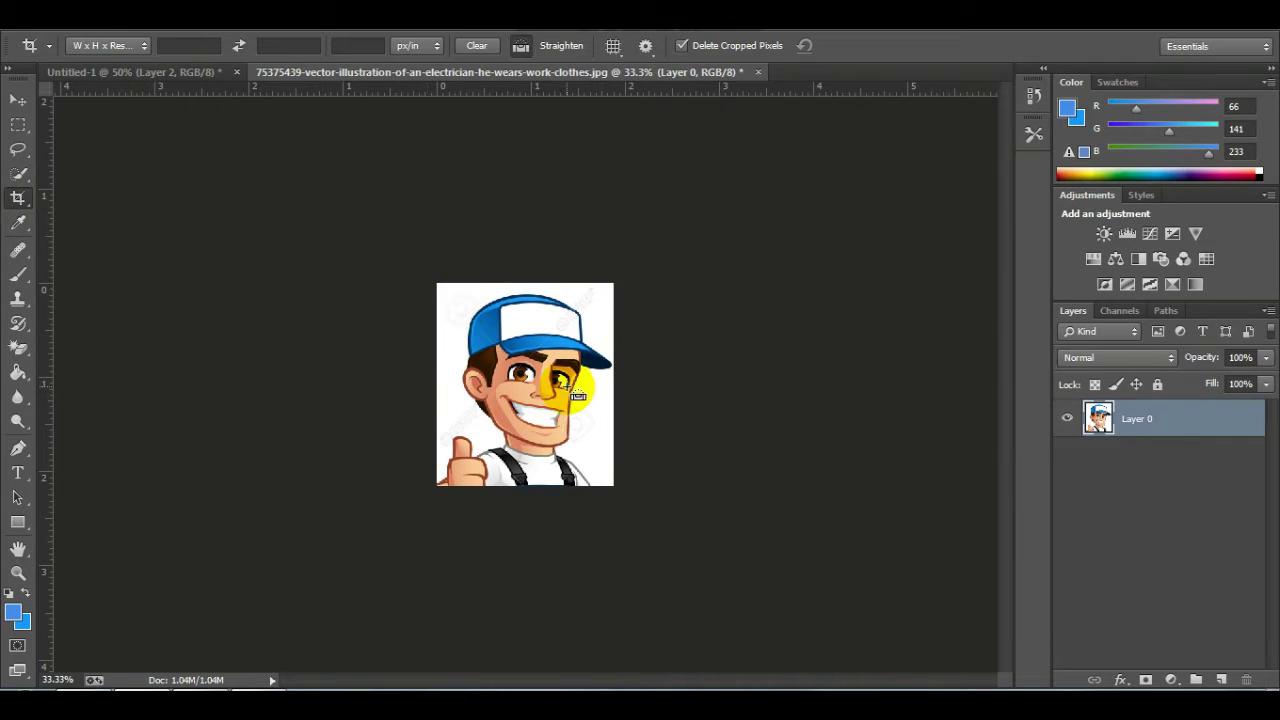
key("ctrl+a")
Step: Paste the cropped portrait into the ID card, scale it to about 42% and centre it below the logo
left_click(122, 72)
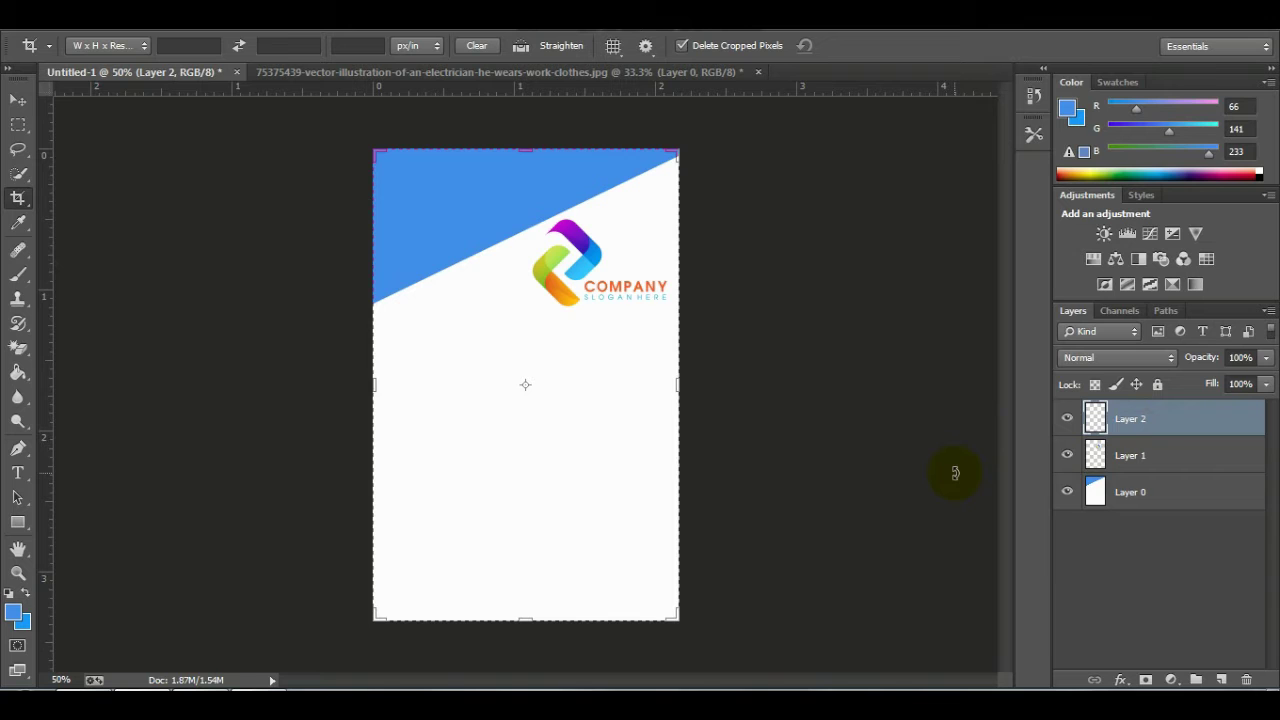
key("ctrl+v")
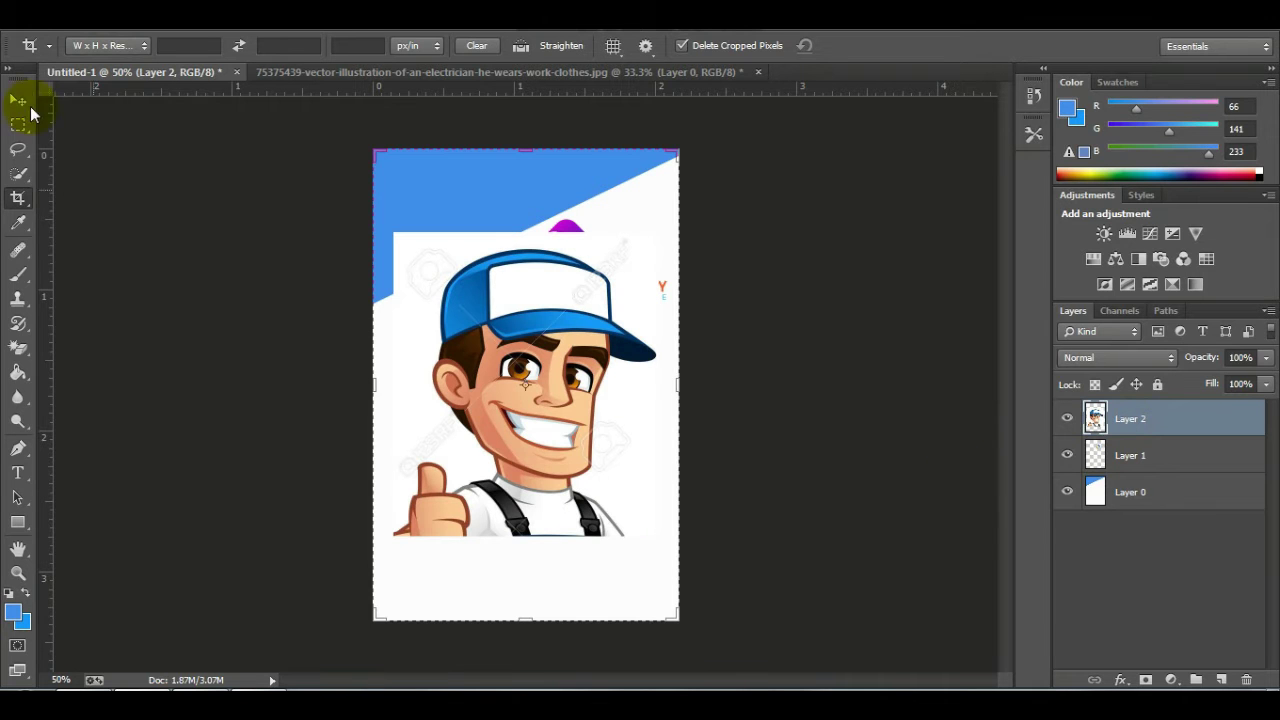
left_click(18, 100)
mouse_move(396, 233)
left_mouse_down()
mouse_move(548, 434)
mouse_move(567, 395)
mouse_move(507, 318)
left_mouse_up()
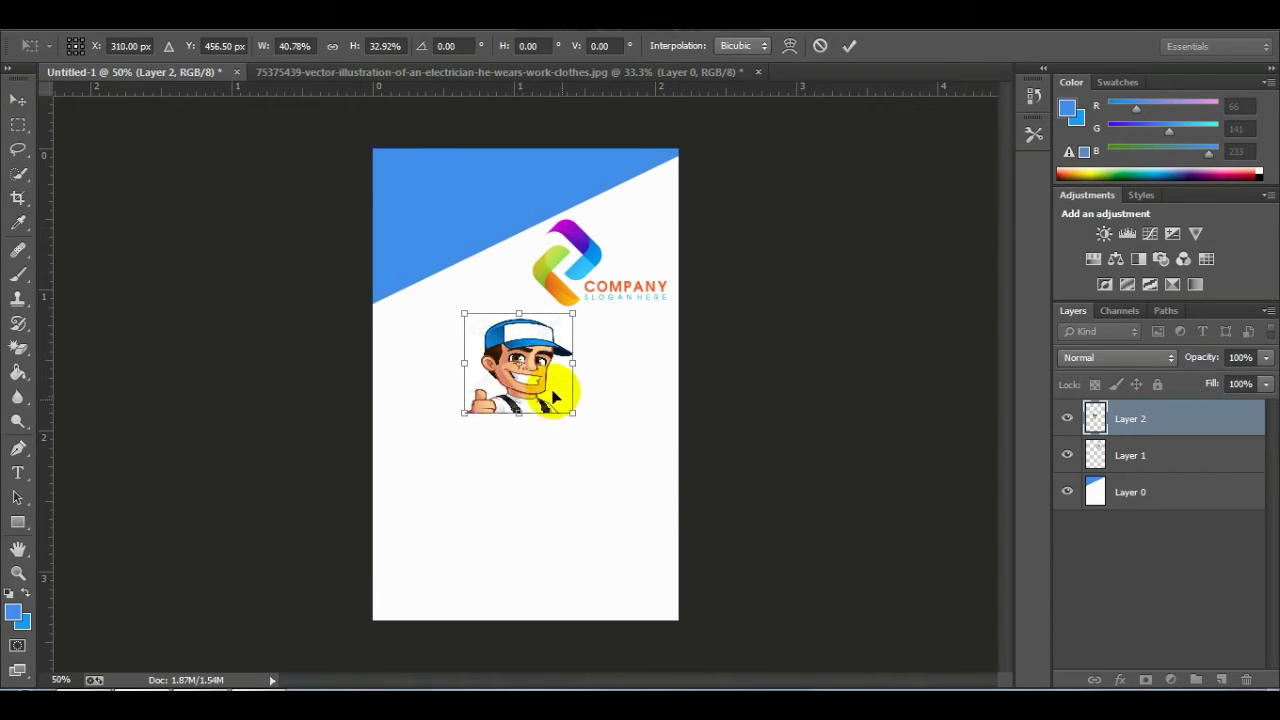
left_click_drag(555, 398, 589, 426)
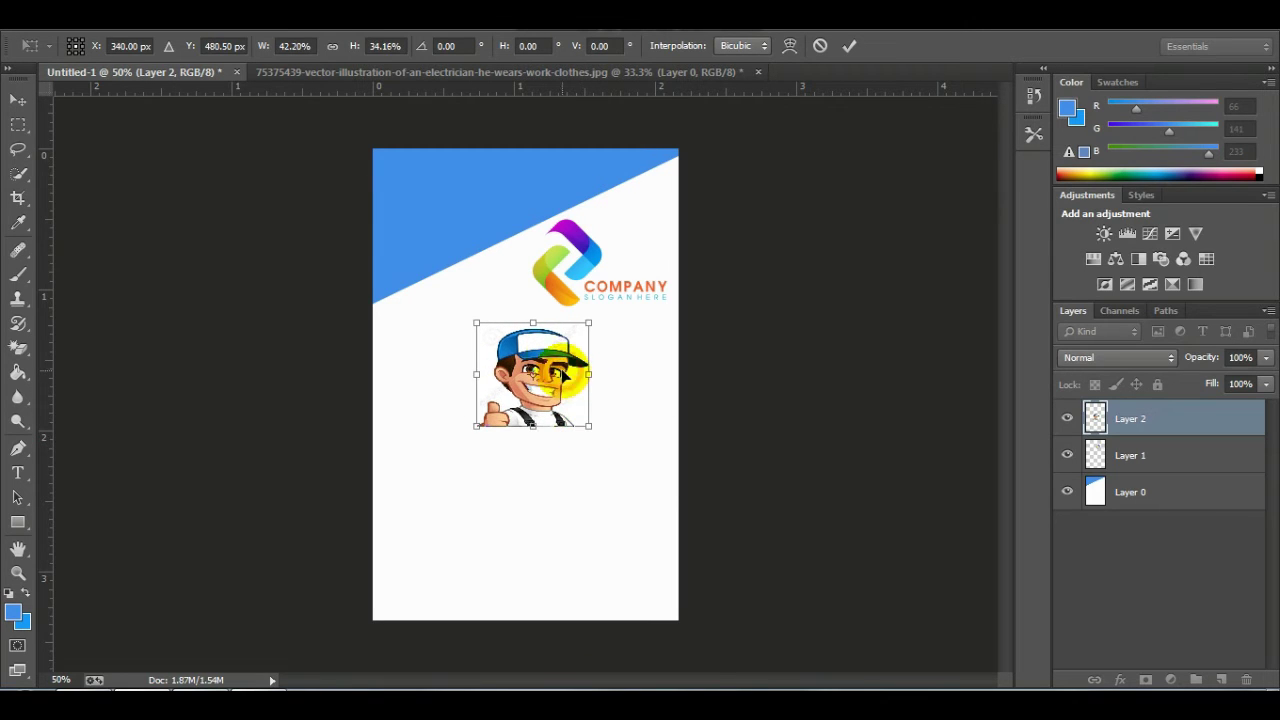
left_click_drag(553, 353, 549, 351)
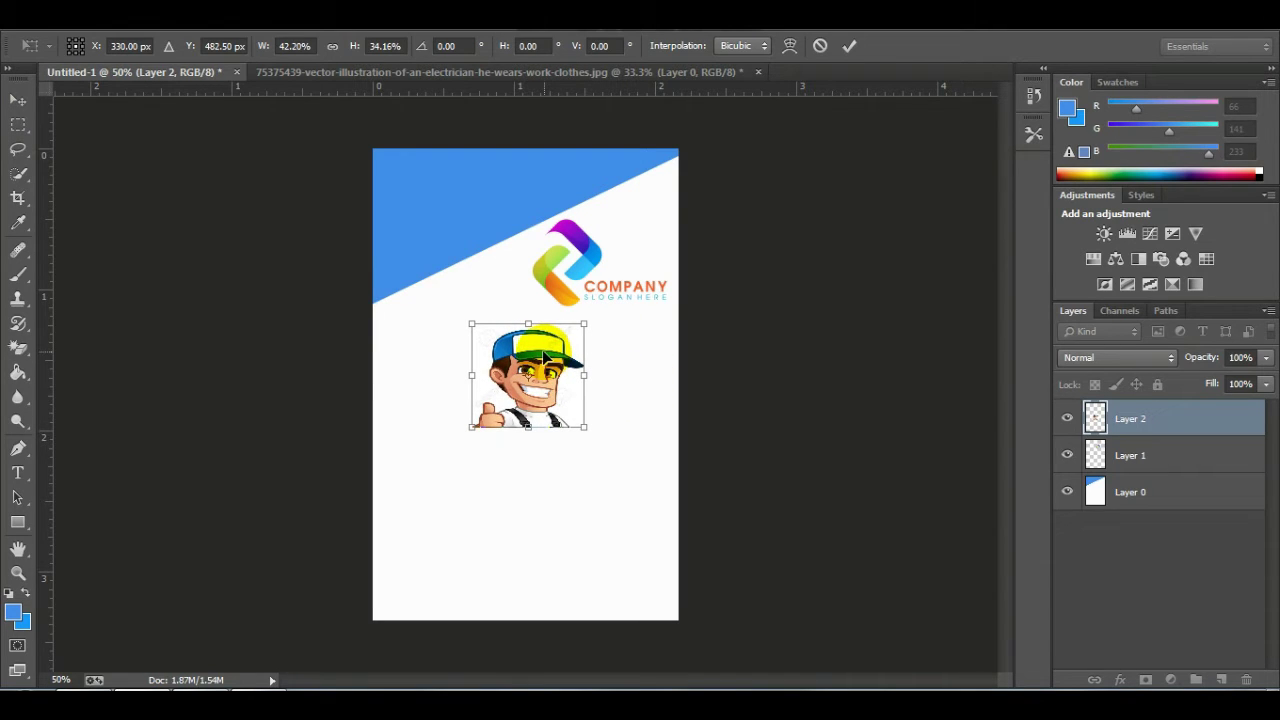
left_click_drag(543, 357, 544, 354)
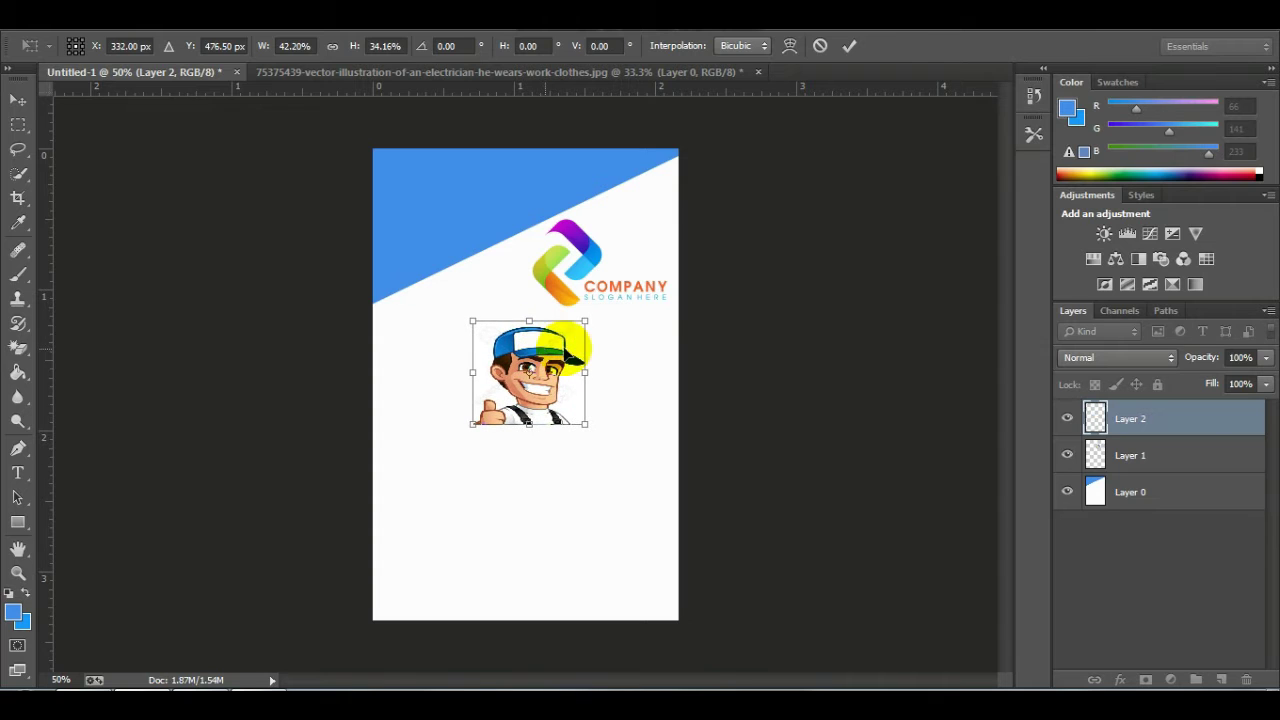
left_click(18, 100)
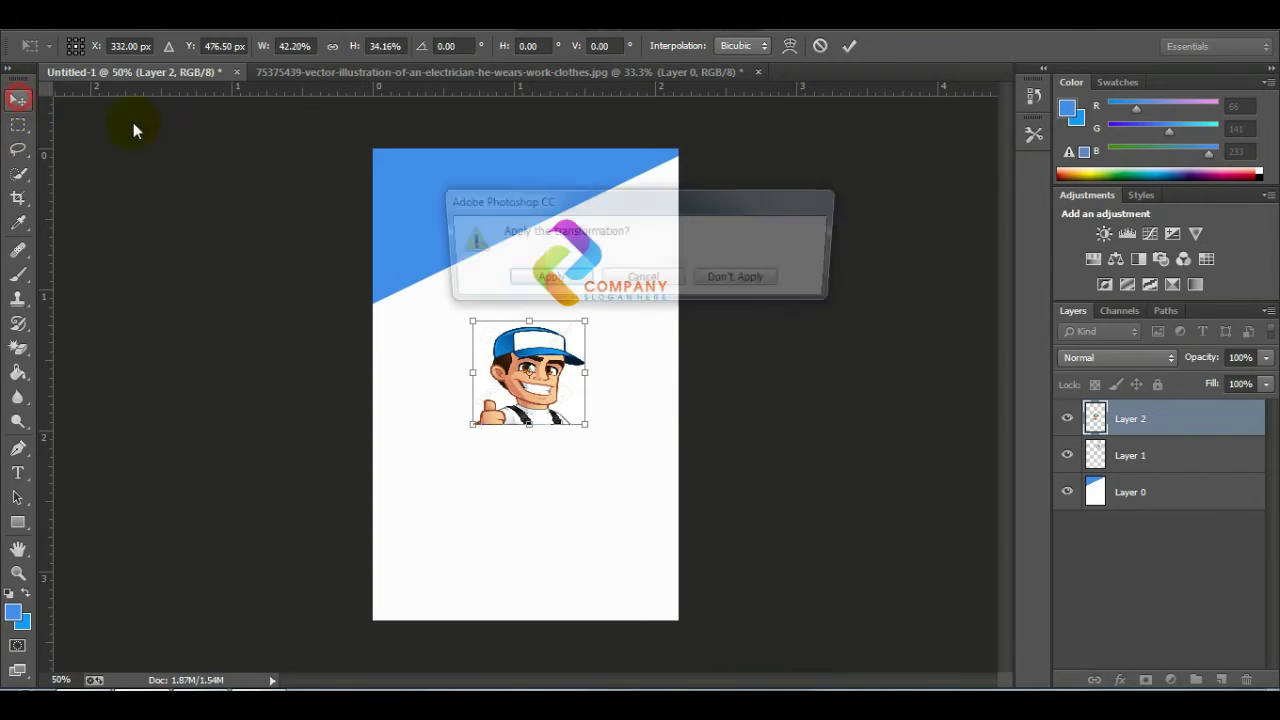
left_click(520, 278)
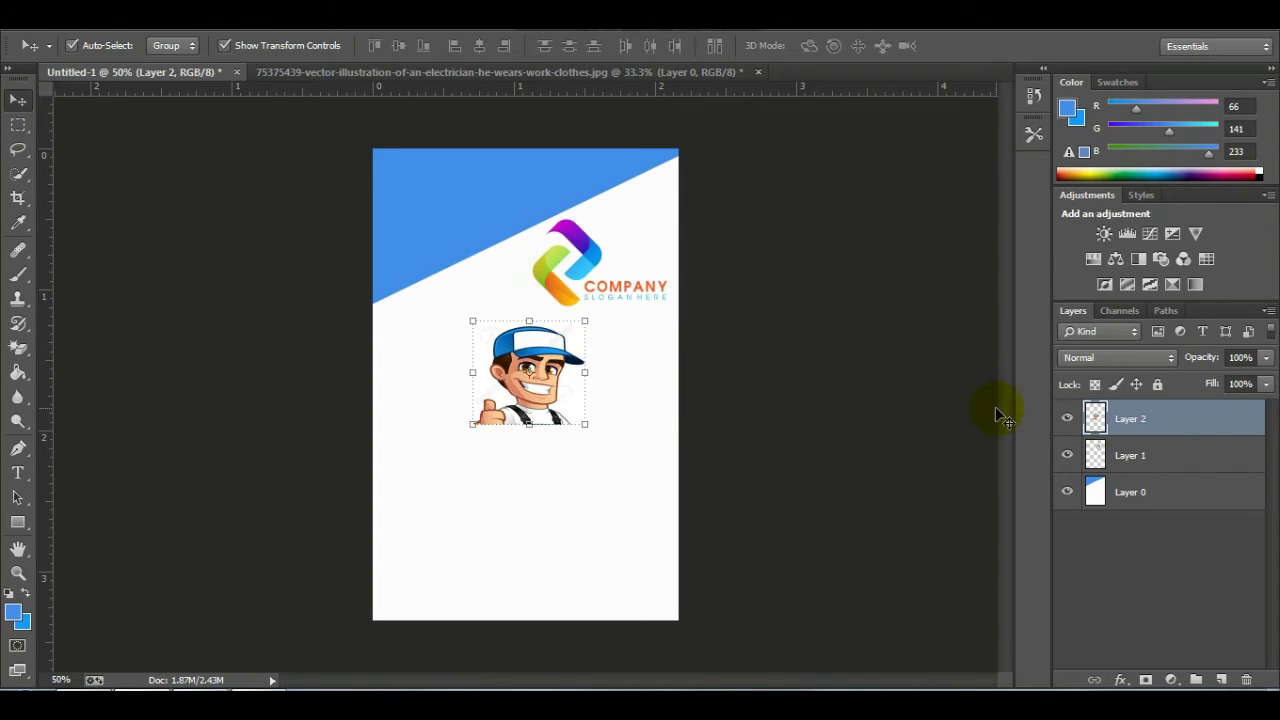
Step: Give the portrait layer a 3 px black outside stroke through Layer Style
right_click(1168, 418)
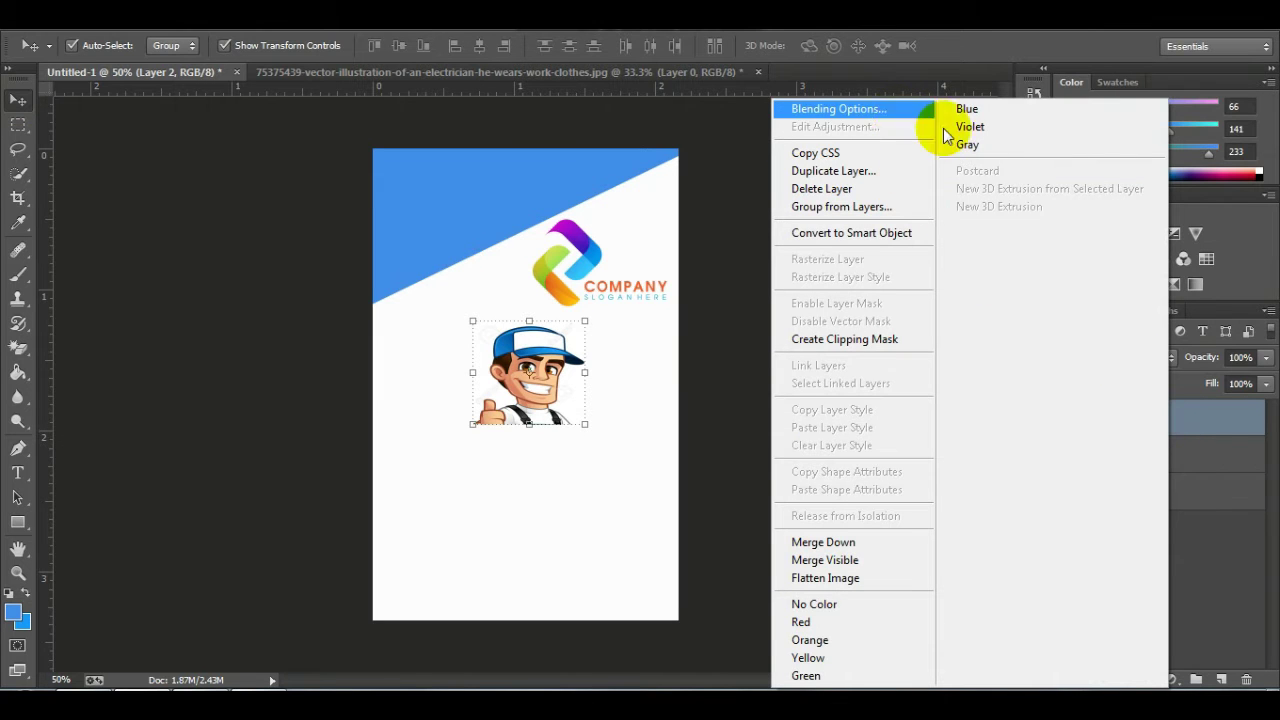
left_click(1189, 418)
right_click(1185, 417)
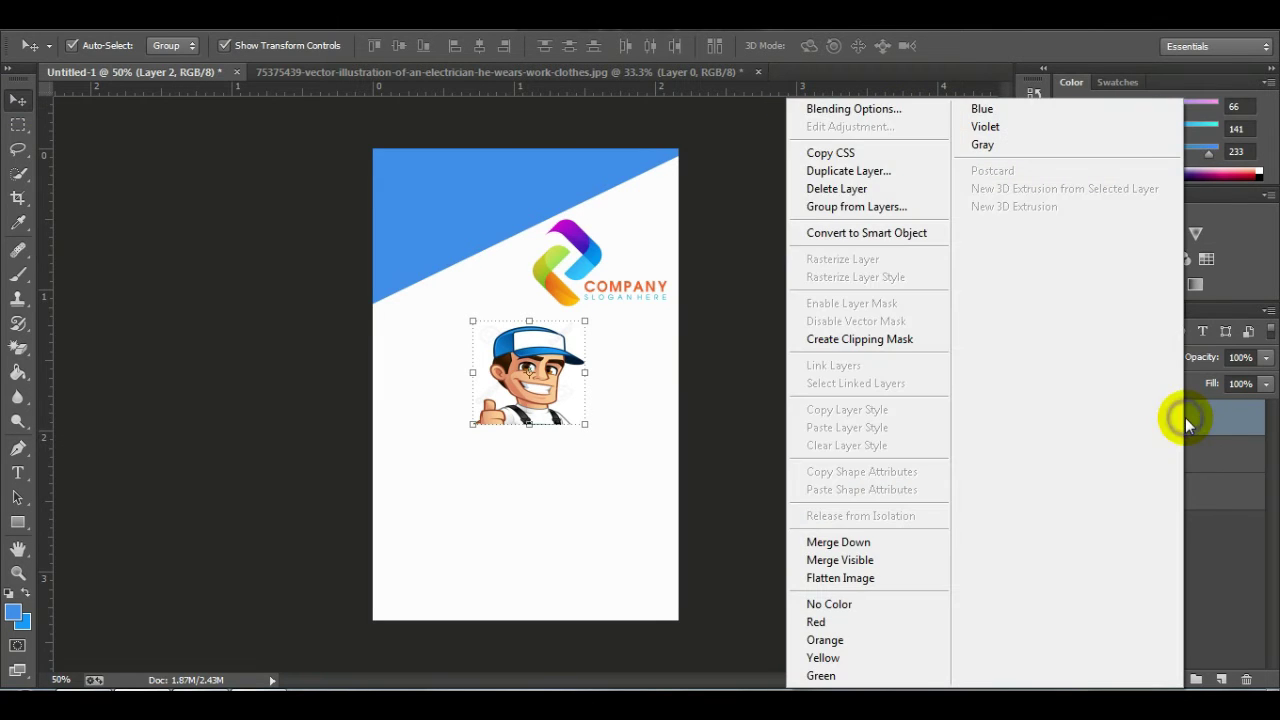
left_click(875, 113)
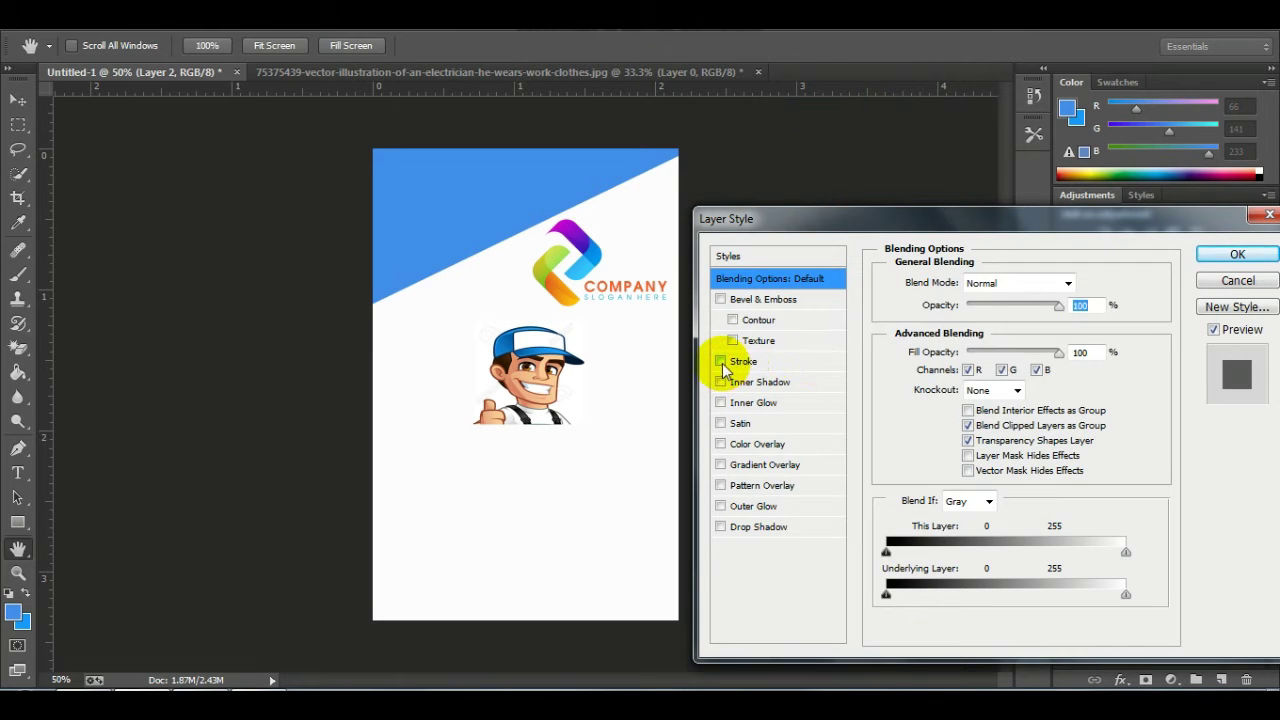
left_click(720, 362)
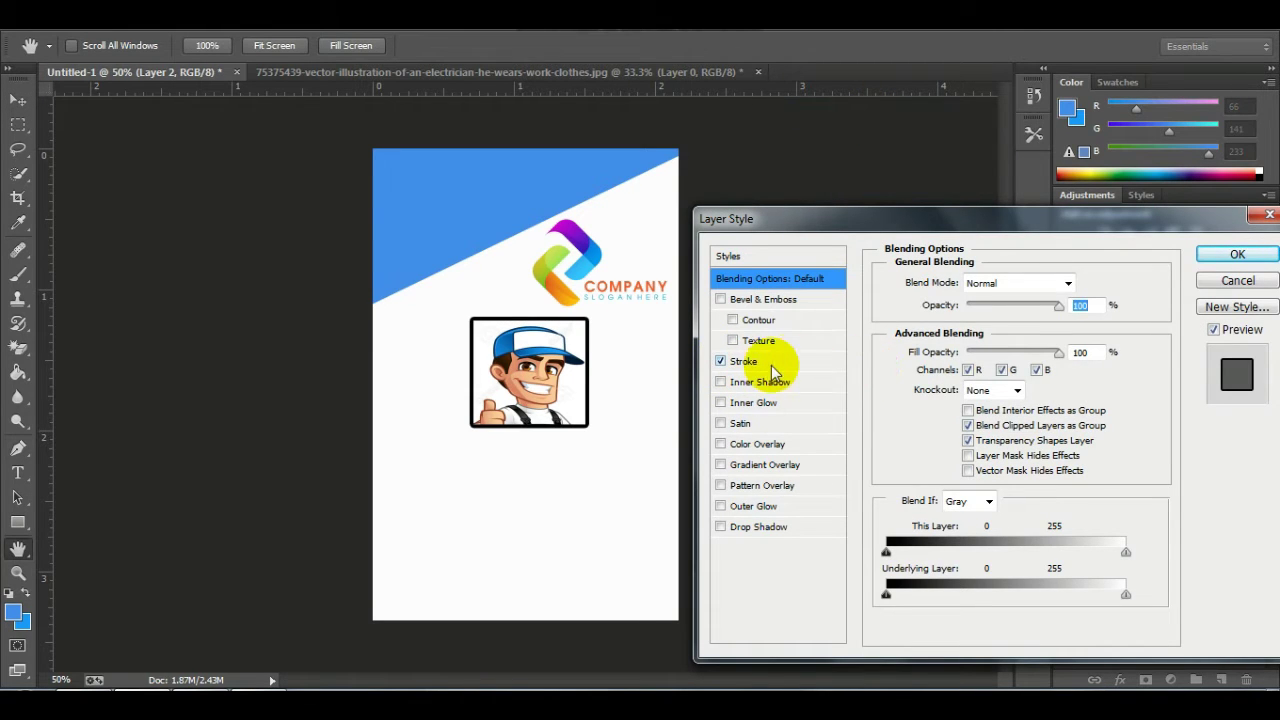
left_click(752, 362)
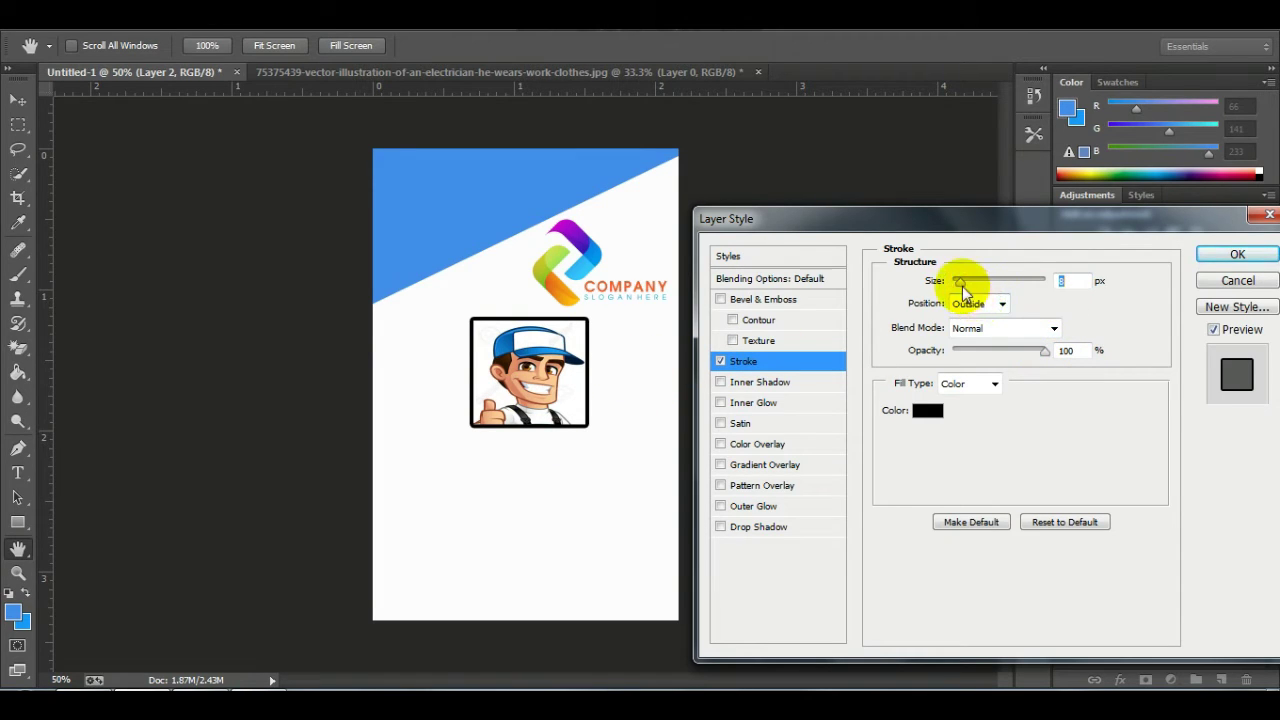
left_click(1074, 282)
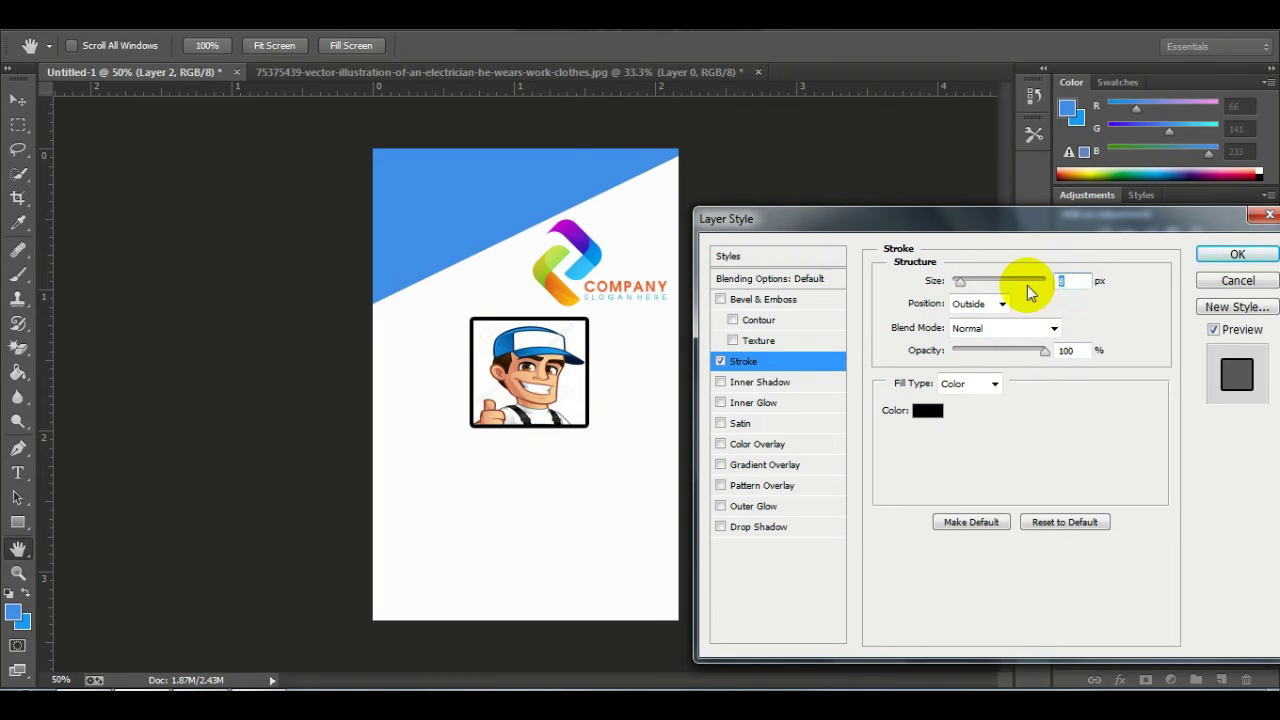
type("3")
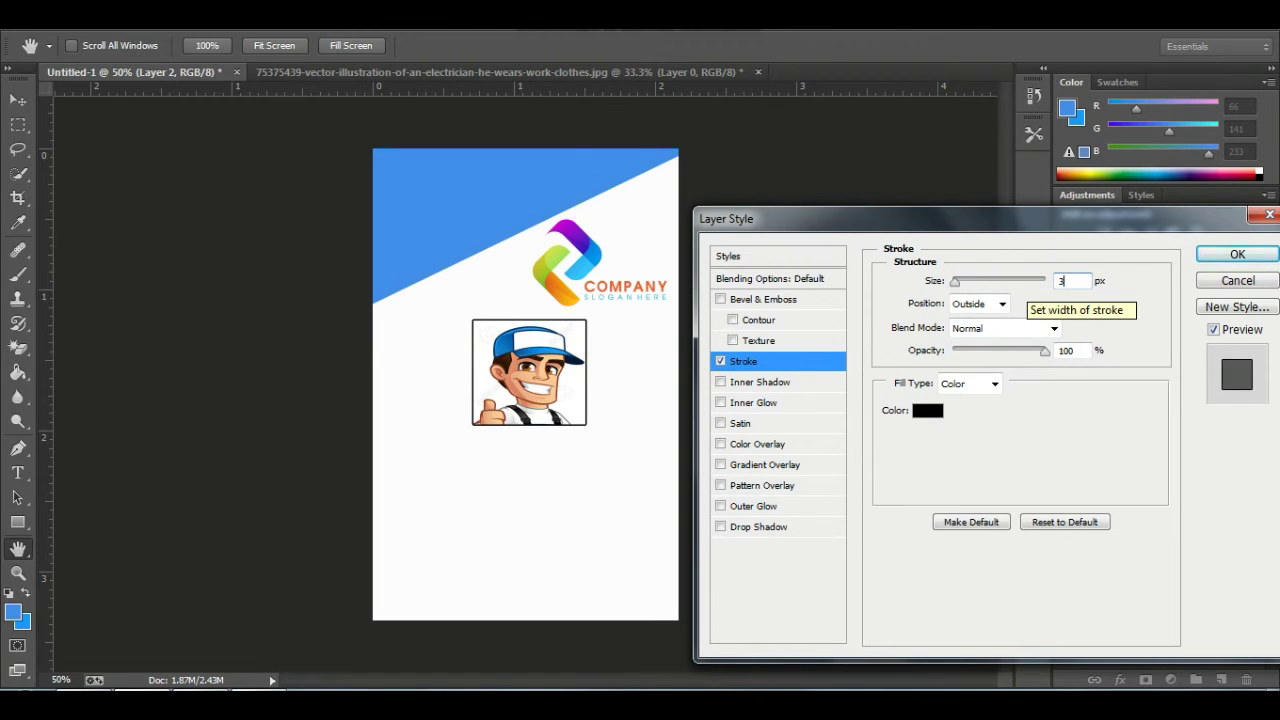
double_click(1068, 281)
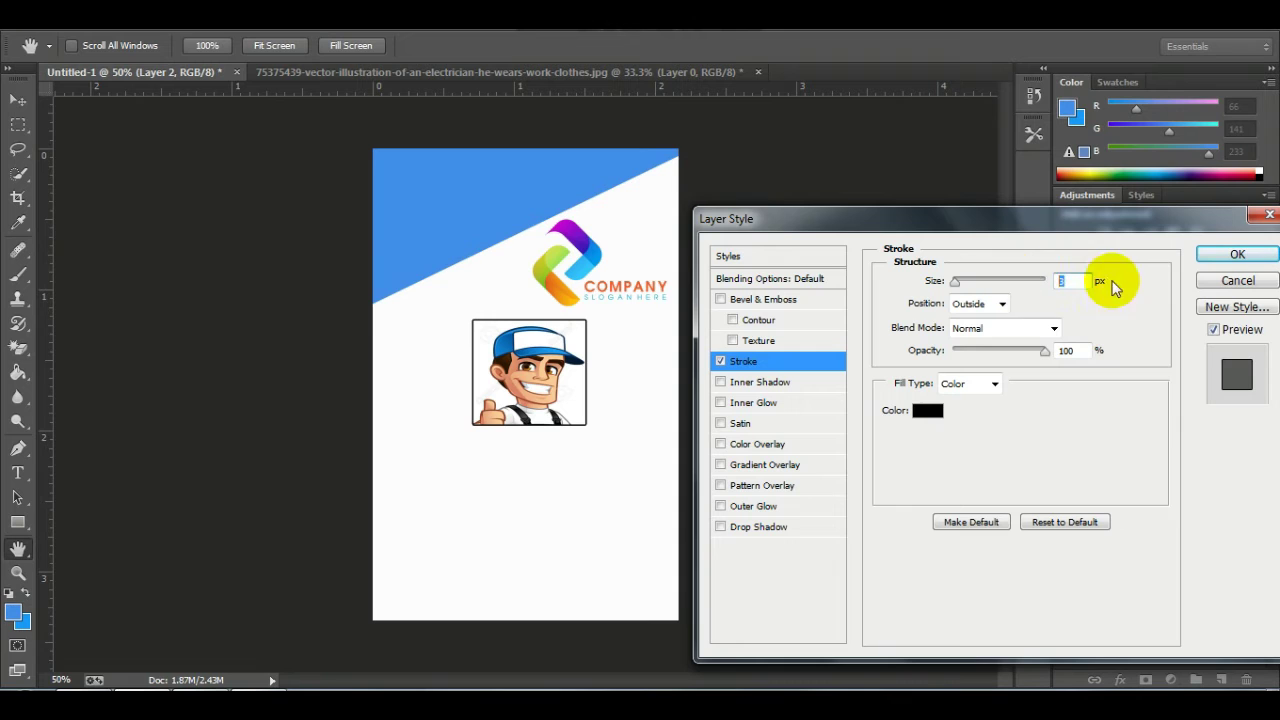
left_click(1237, 258)
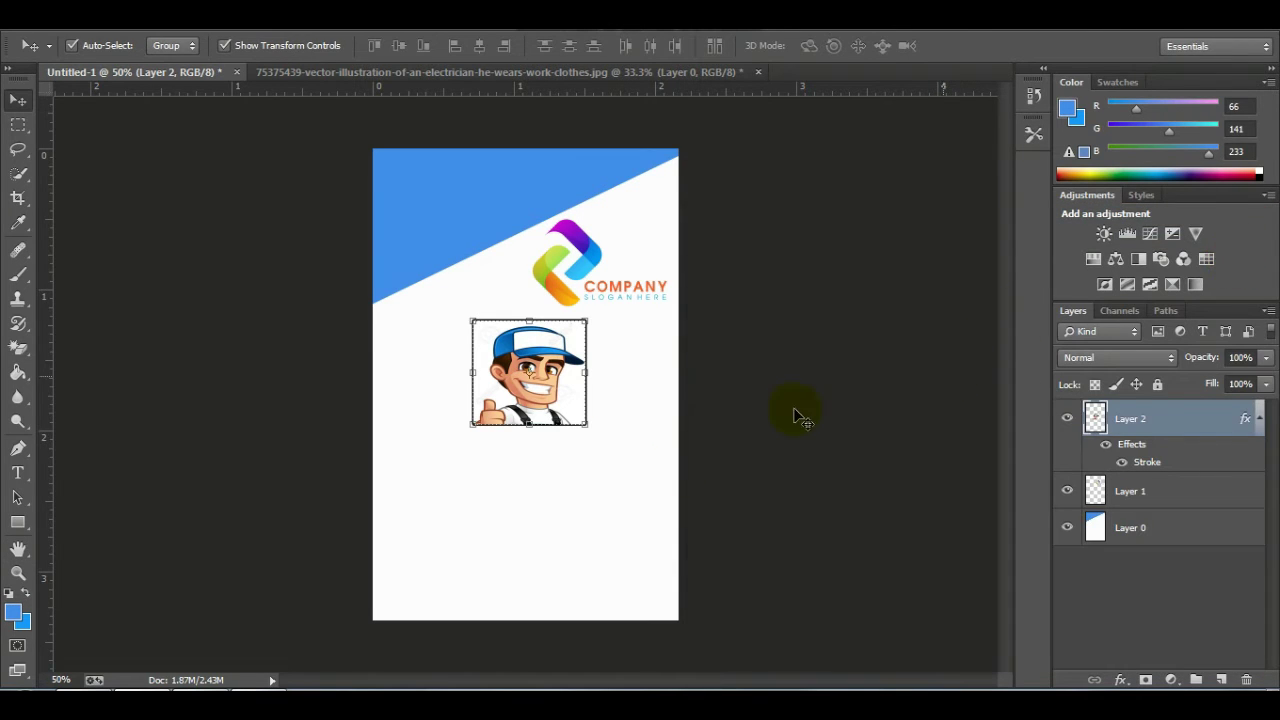
left_click(650, 480)
left_click(886, 457)
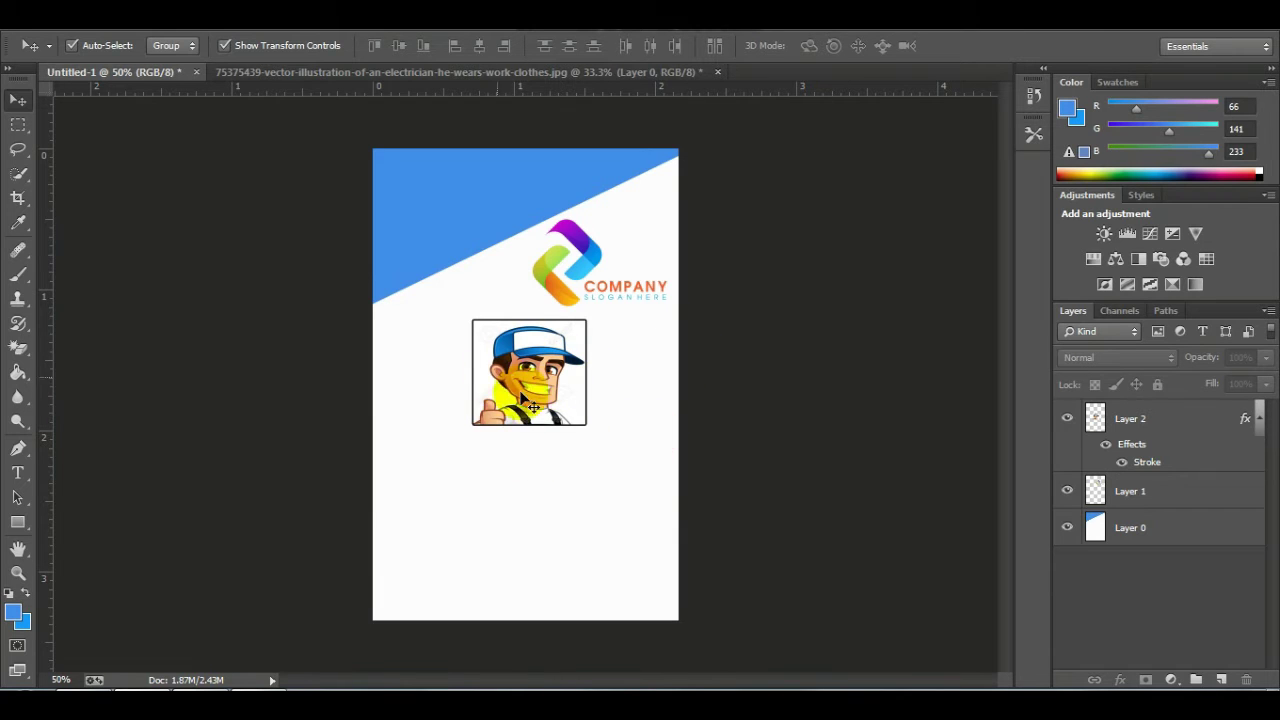
Step: Add the name RAJESH below the portrait as 12 pt text
left_click(20, 476)
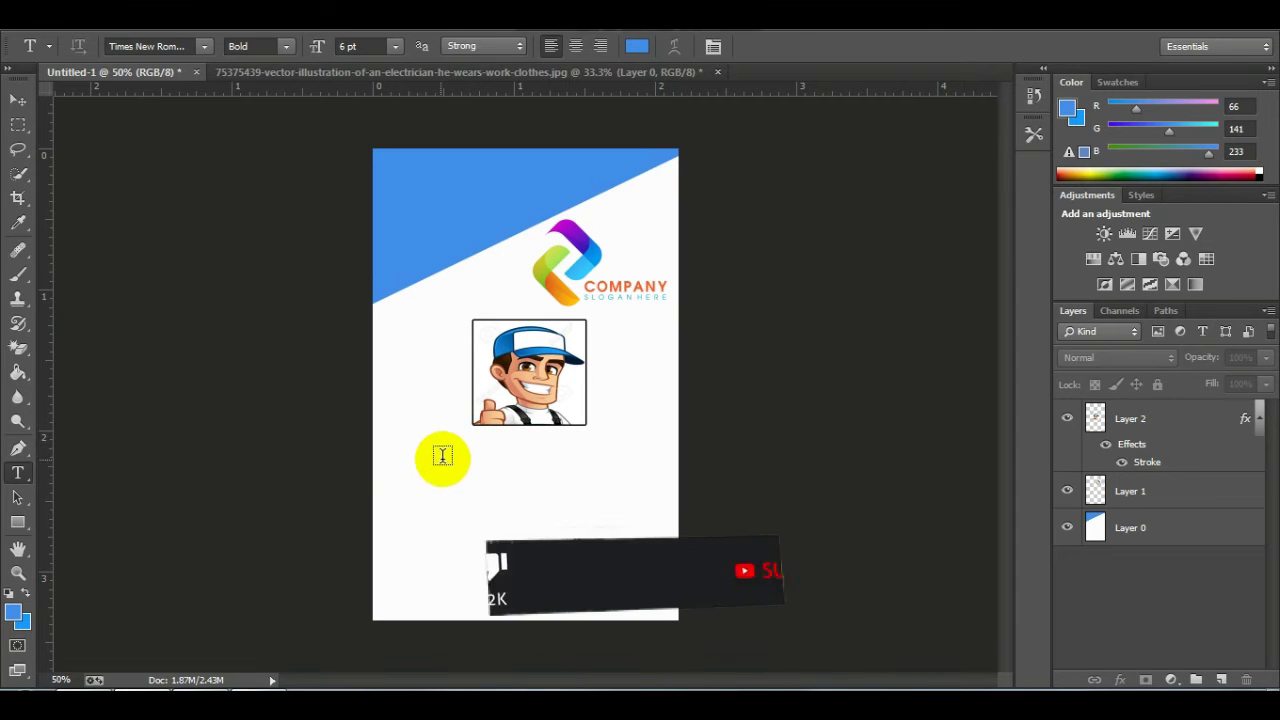
left_click(455, 450)
type("RAJESH")
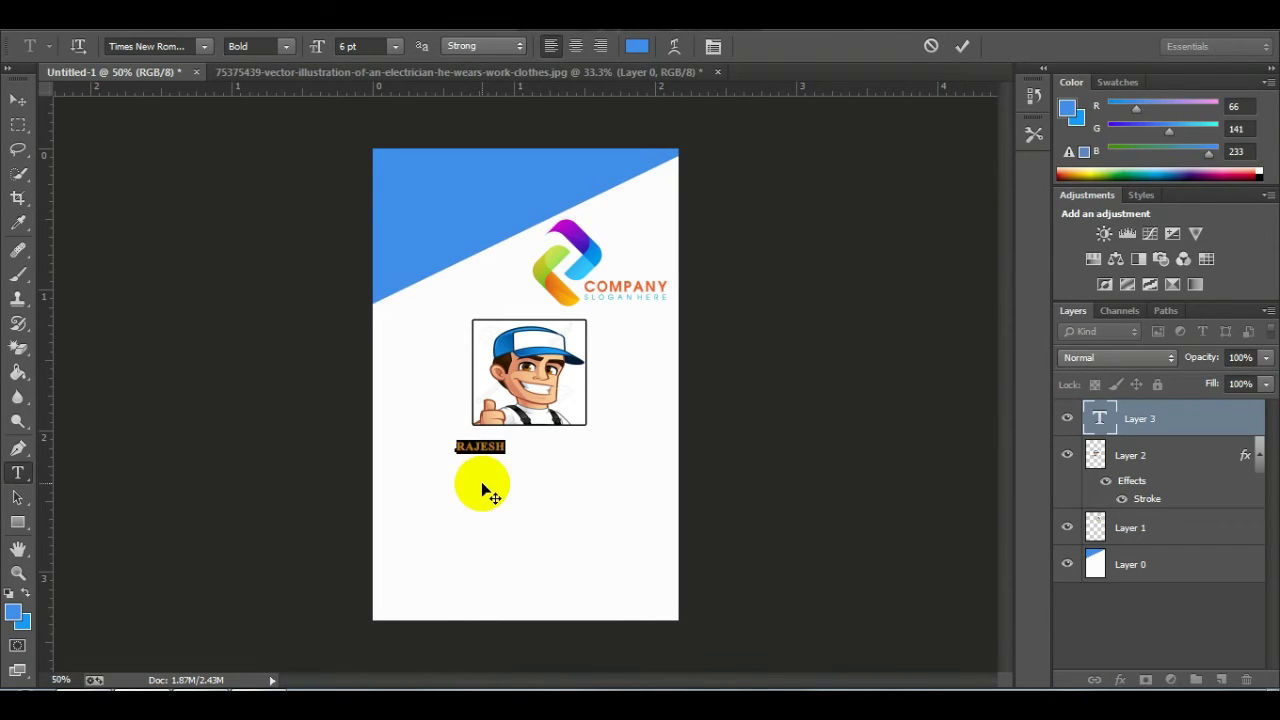
left_click(394, 46)
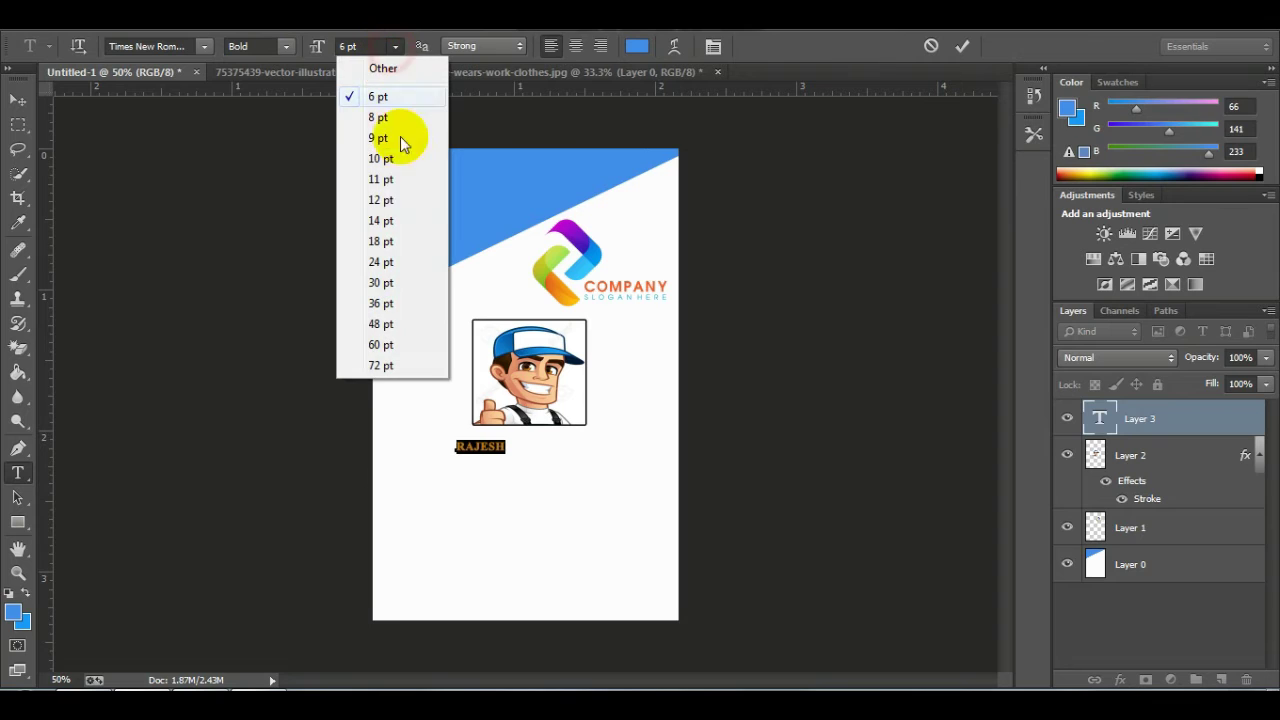
left_click(424, 242)
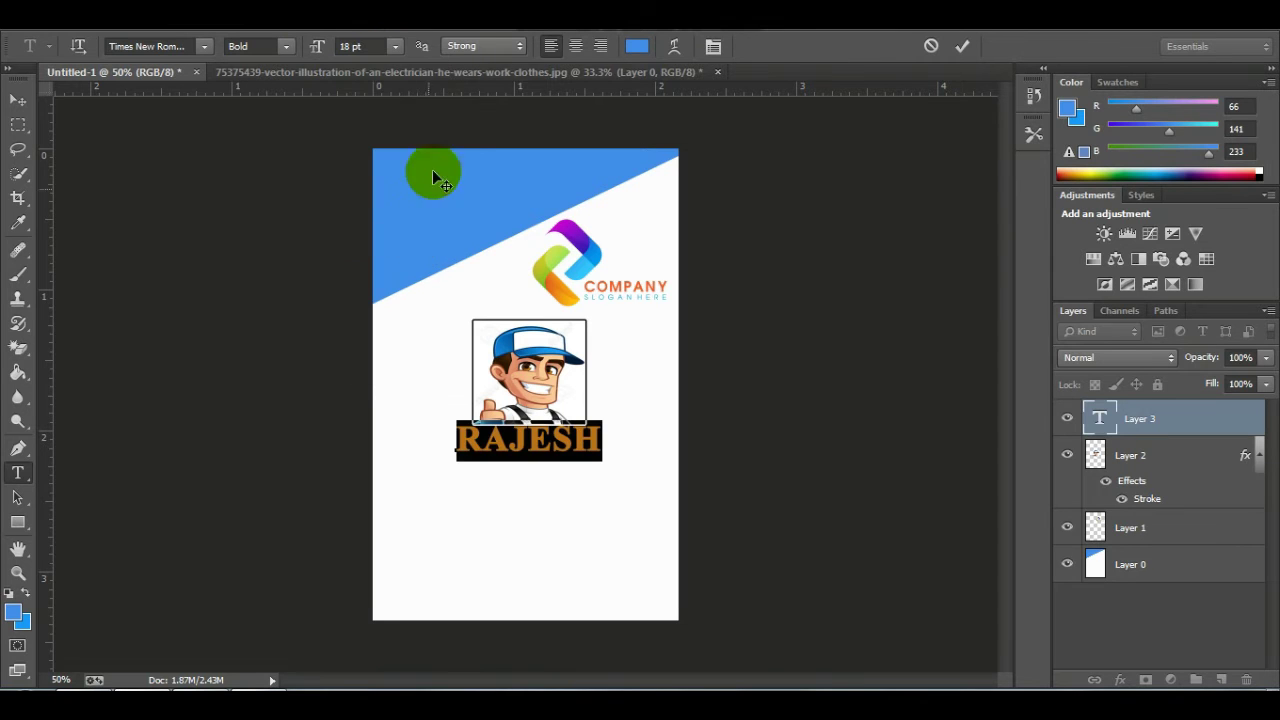
left_click(396, 47)
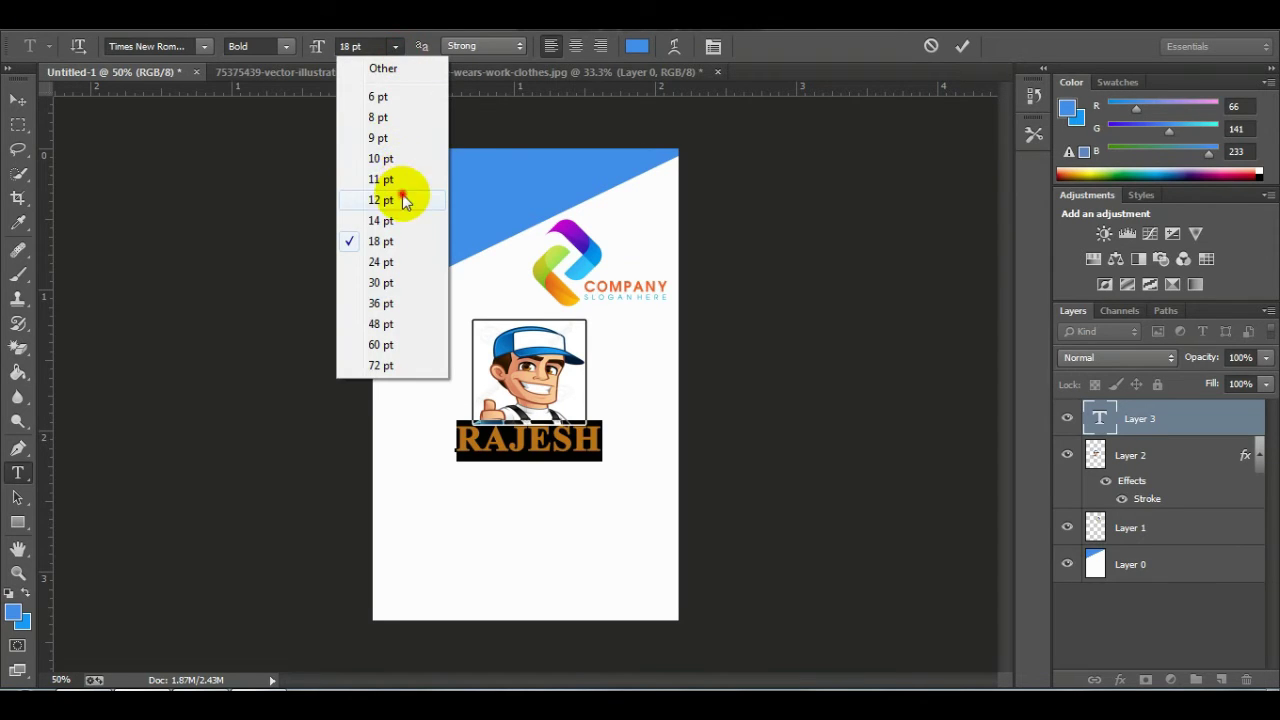
left_click(381, 200)
Step: Commit the RAJESH text and centre it beneath the portrait
left_click(16, 101)
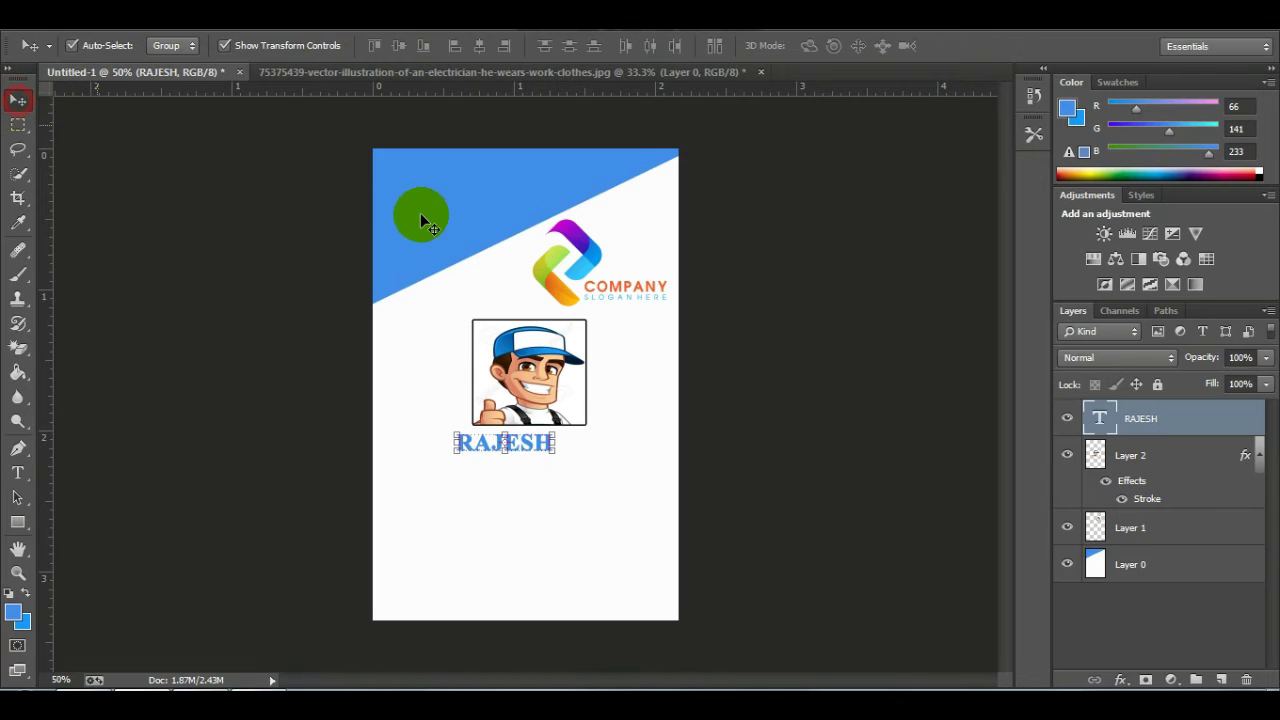
left_click_drag(536, 447, 559, 446)
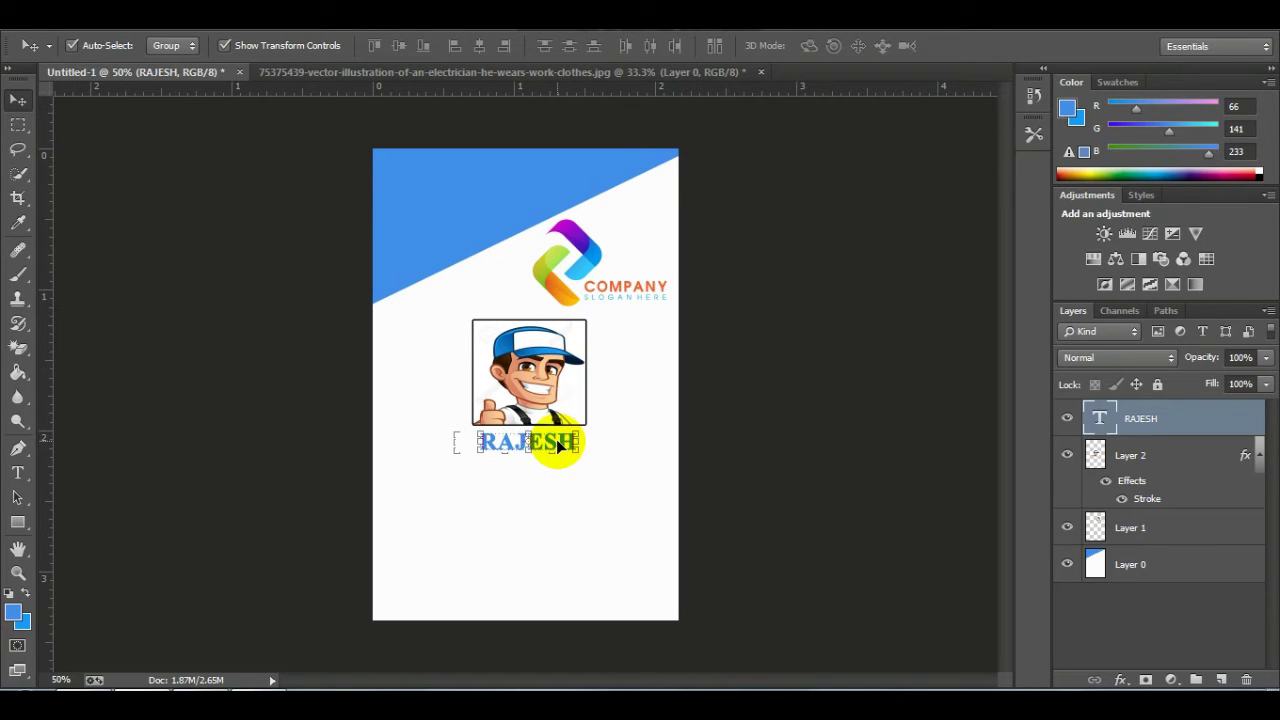
left_click(606, 436)
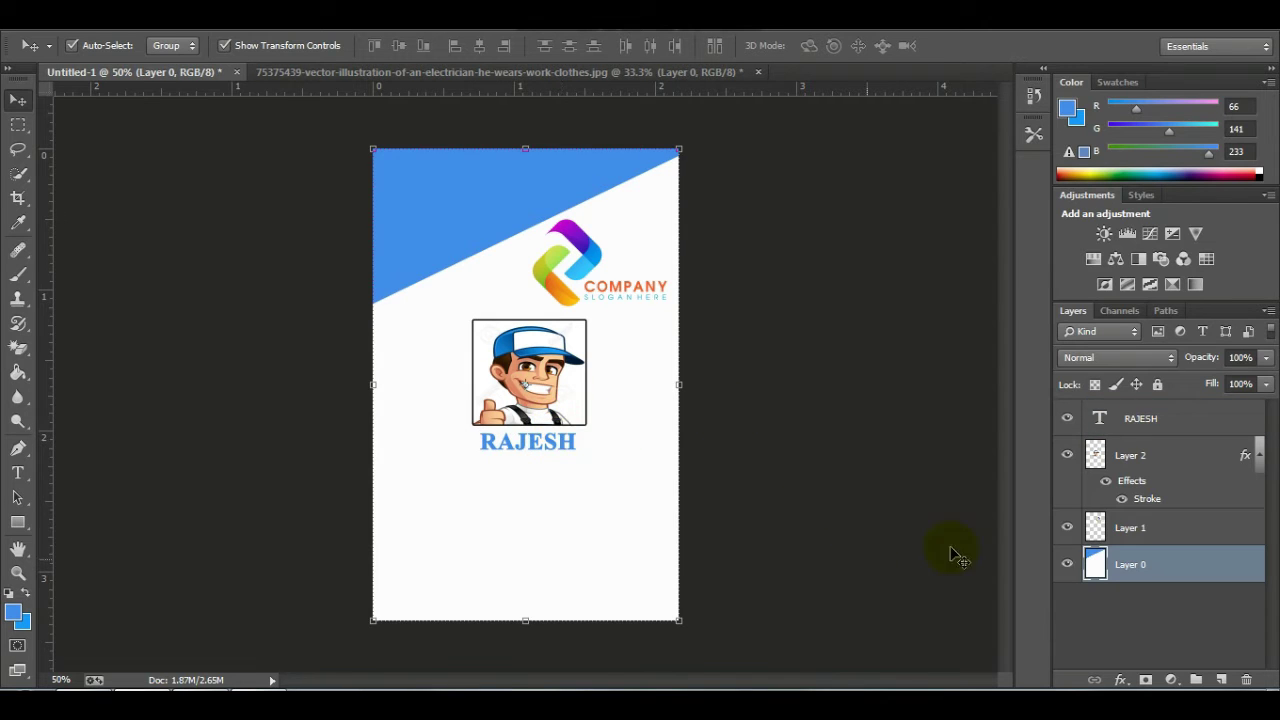
left_click(1189, 424)
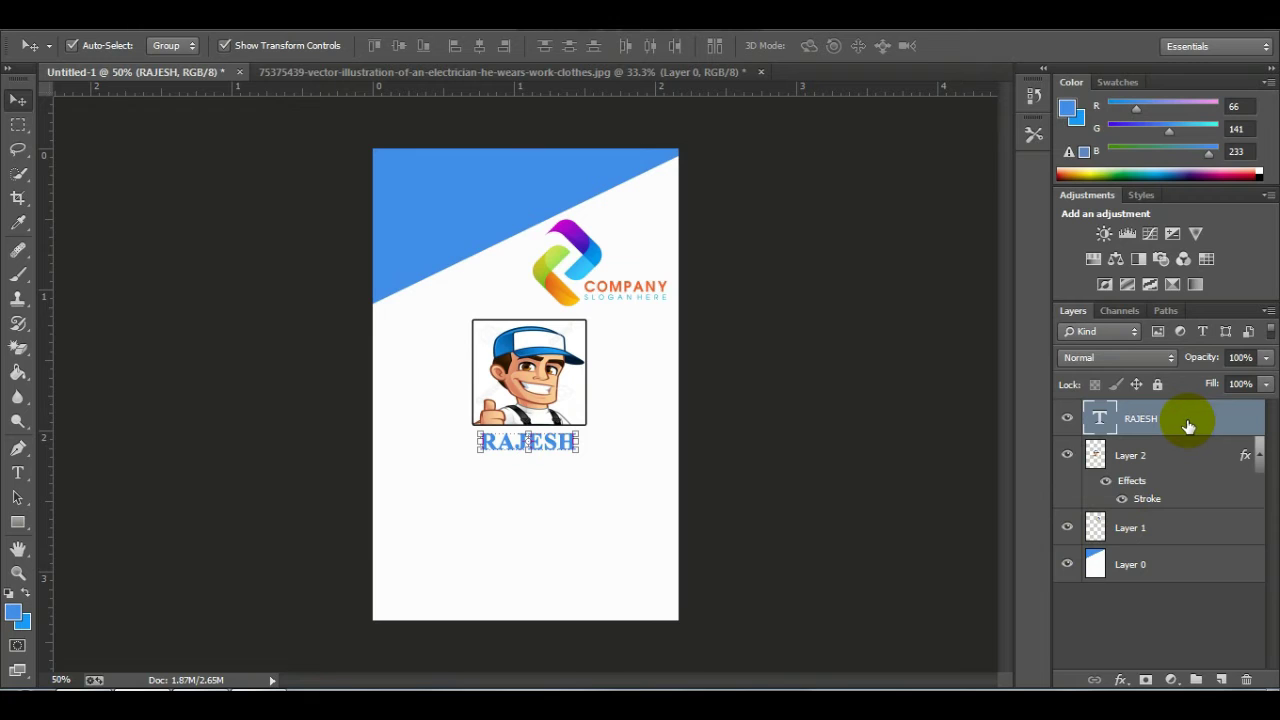
Step: Add an empty Layer 3 and copy the three employee detail lines from Notepad
key("ctrl+shift+n")
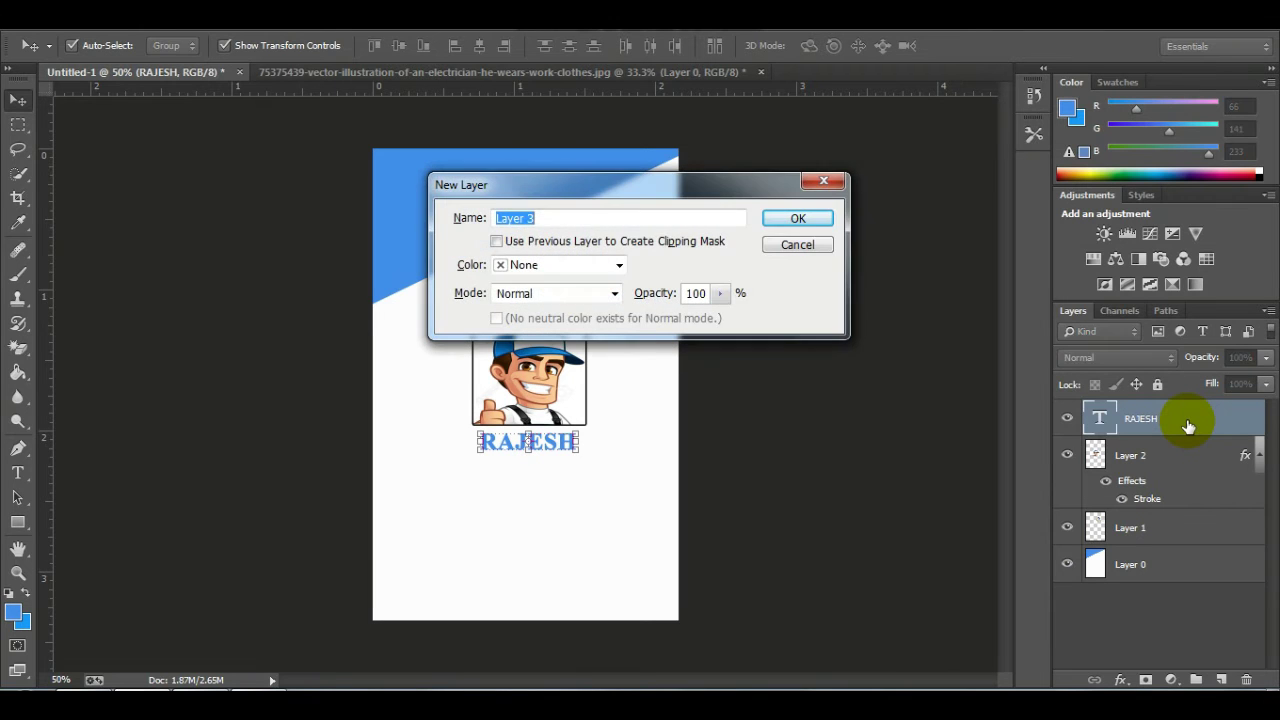
left_click(815, 222)
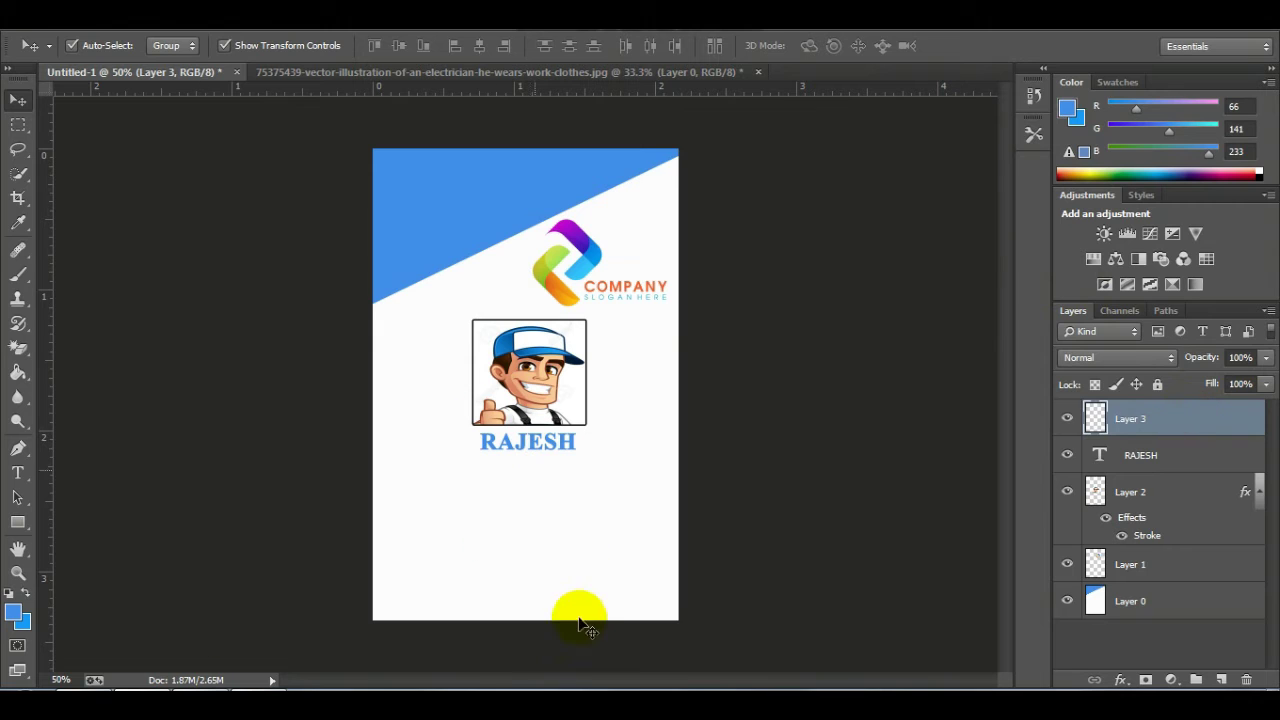
key("alt+Tab")
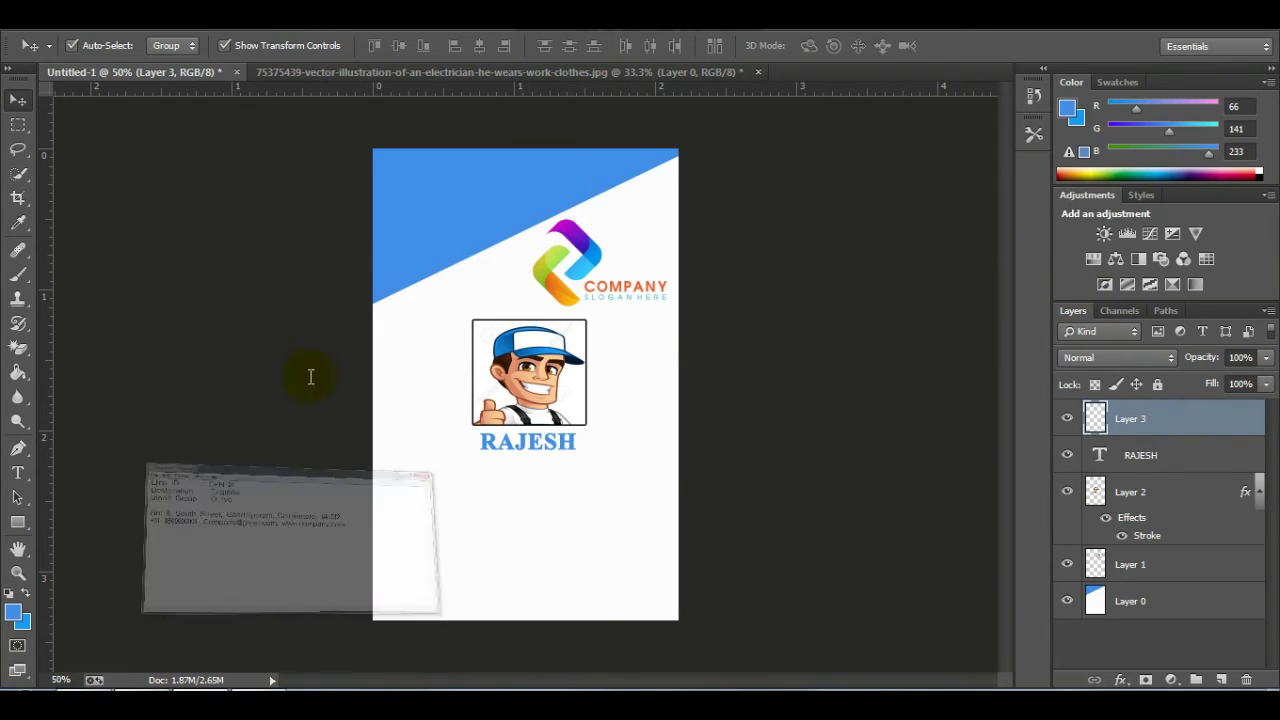
mouse_move(282, 148)
left_mouse_down()
mouse_move(72, 112)
mouse_move(66, 97)
left_mouse_up()
right_click(78, 98)
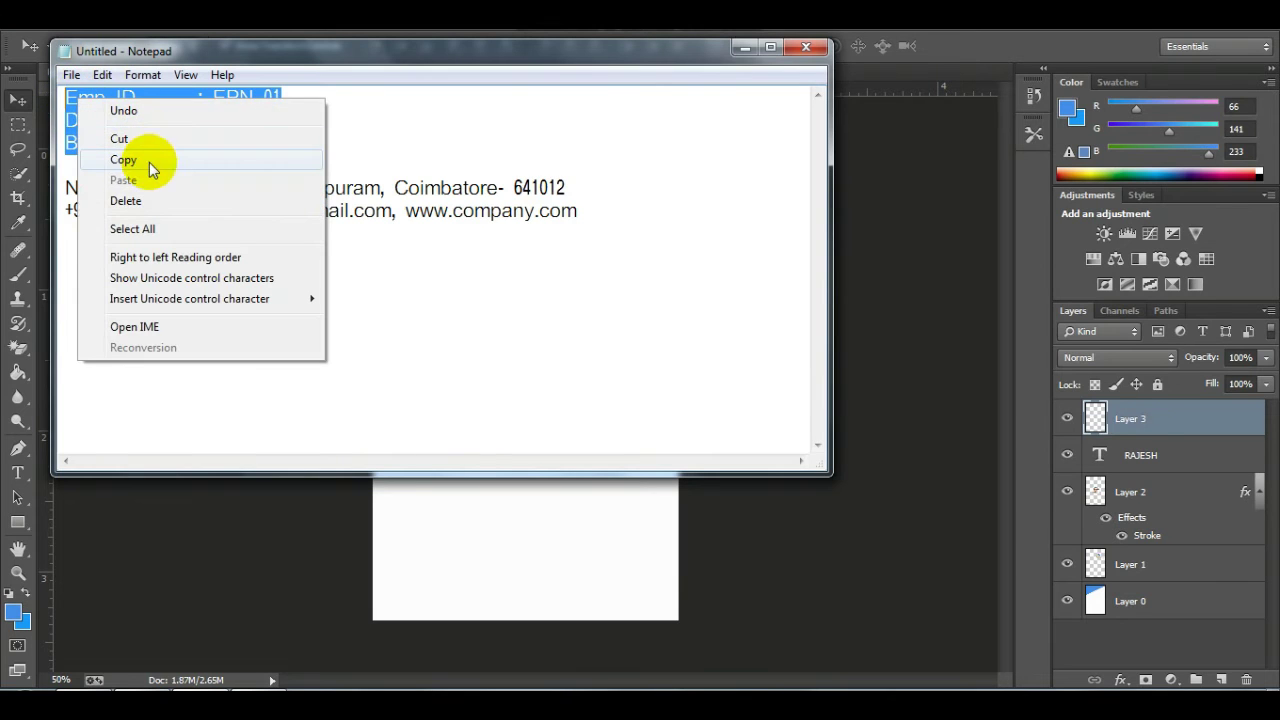
left_click(149, 168)
left_click(738, 48)
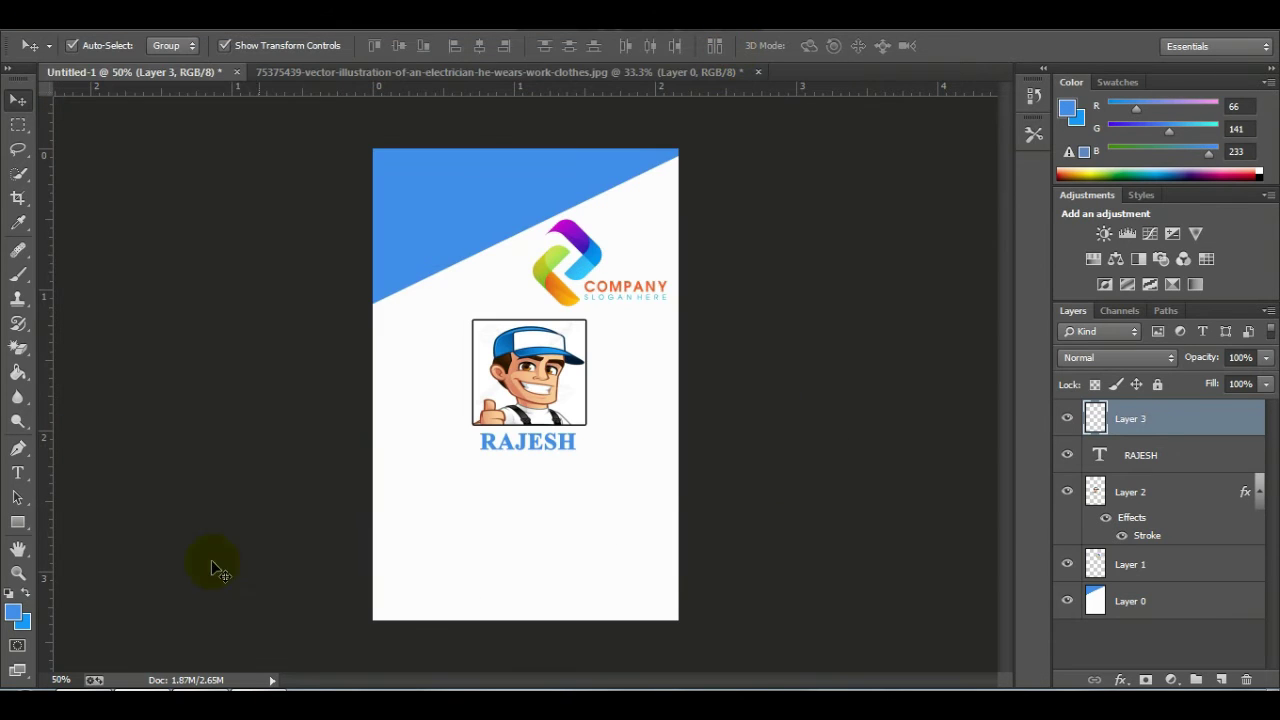
Step: Paste the Emp ID, Designation : Engineer and Blood Group : O +ve lines below RAJESH and select them
left_click(17, 472)
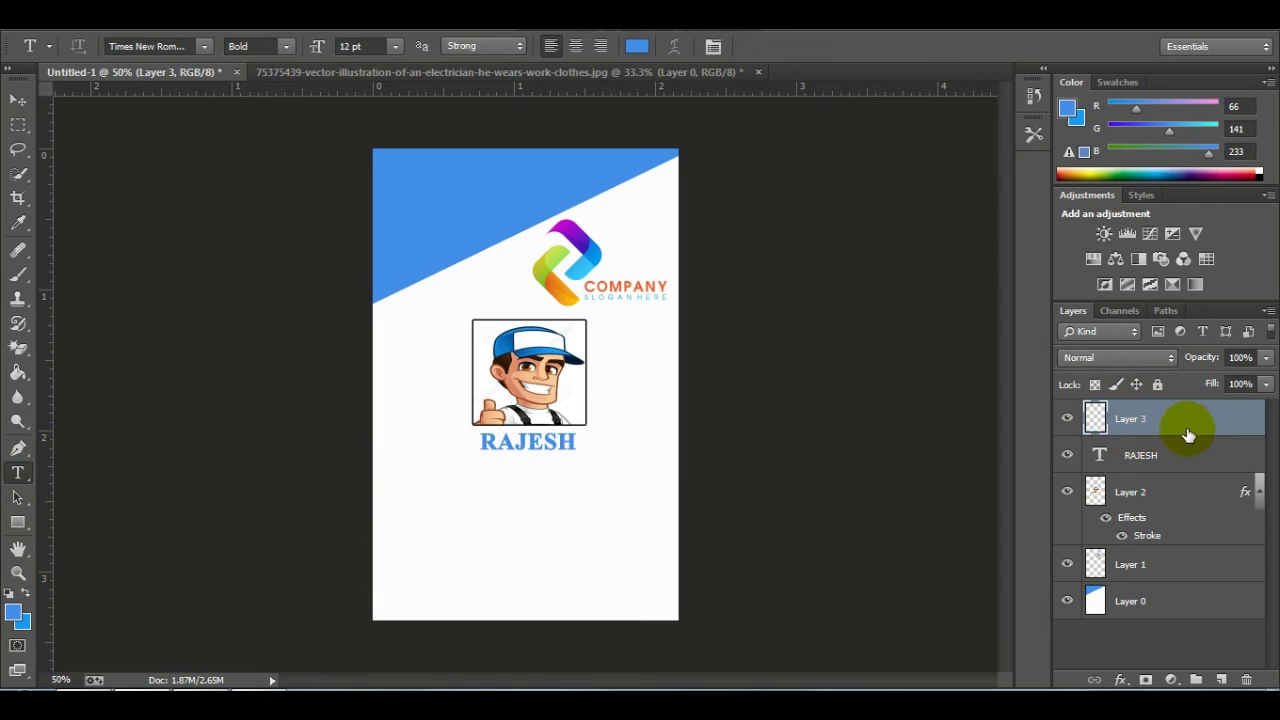
left_click(391, 488)
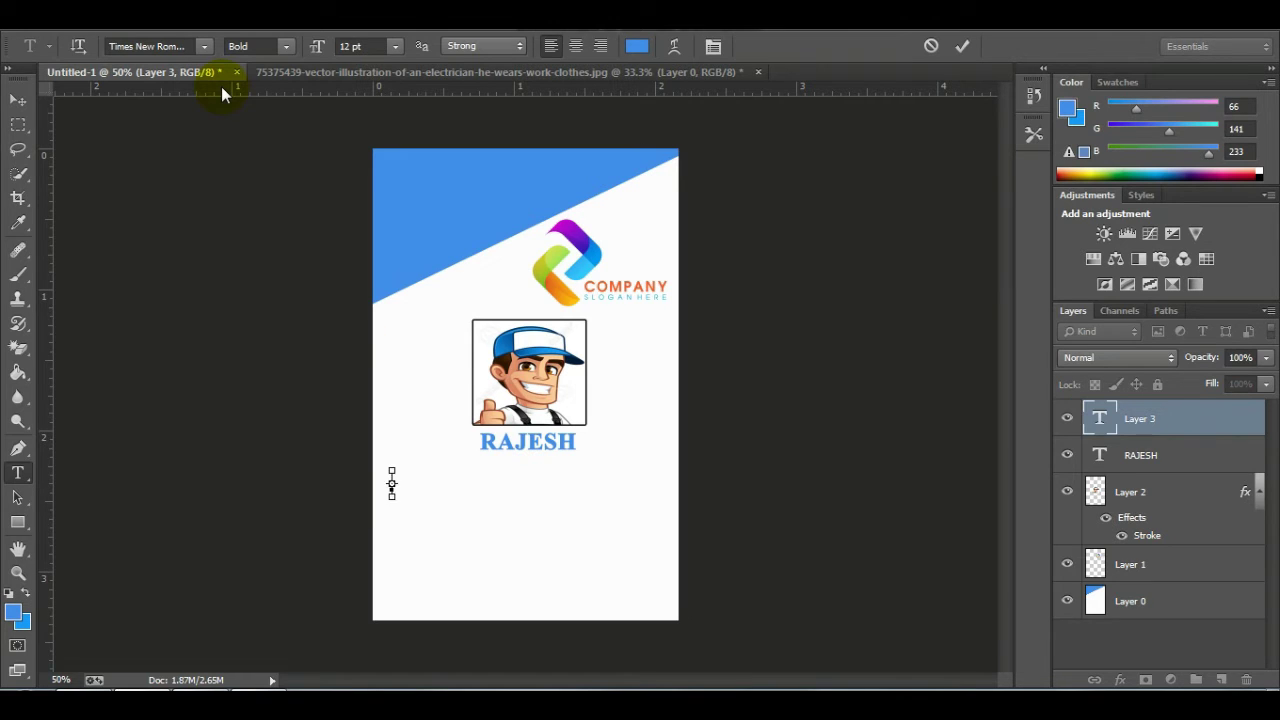
key("ctrl+v")
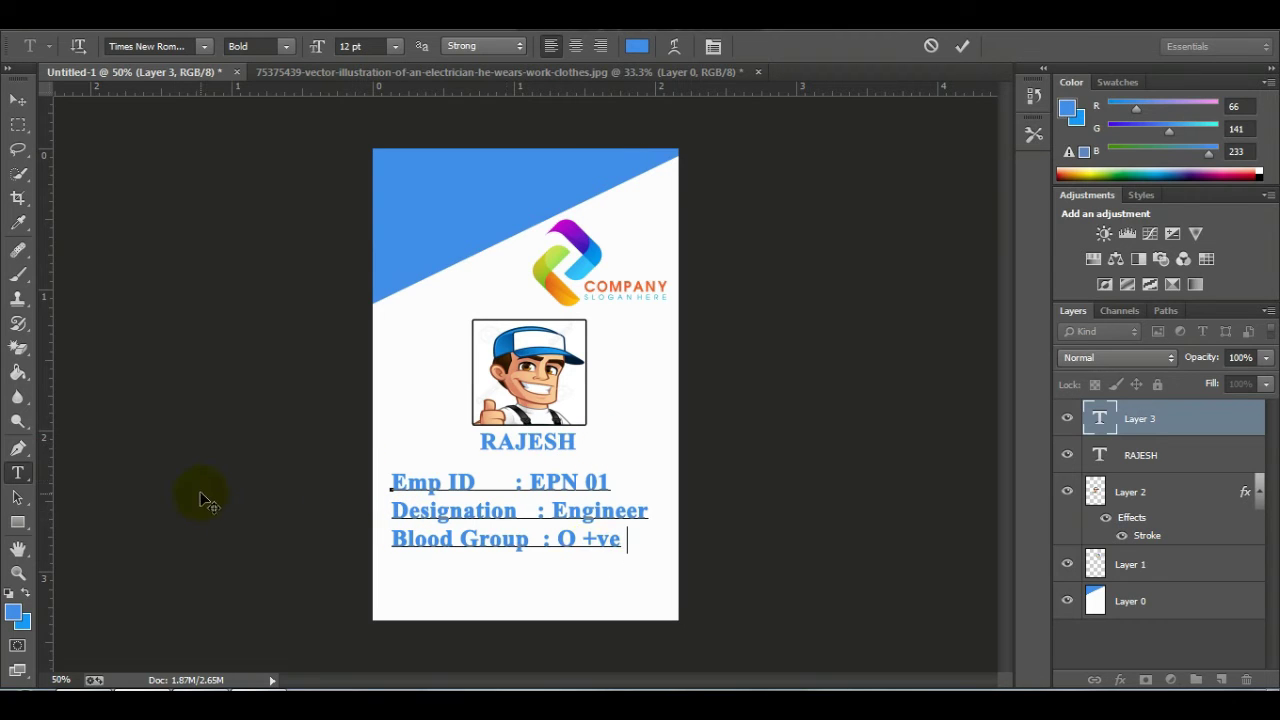
left_click(456, 538)
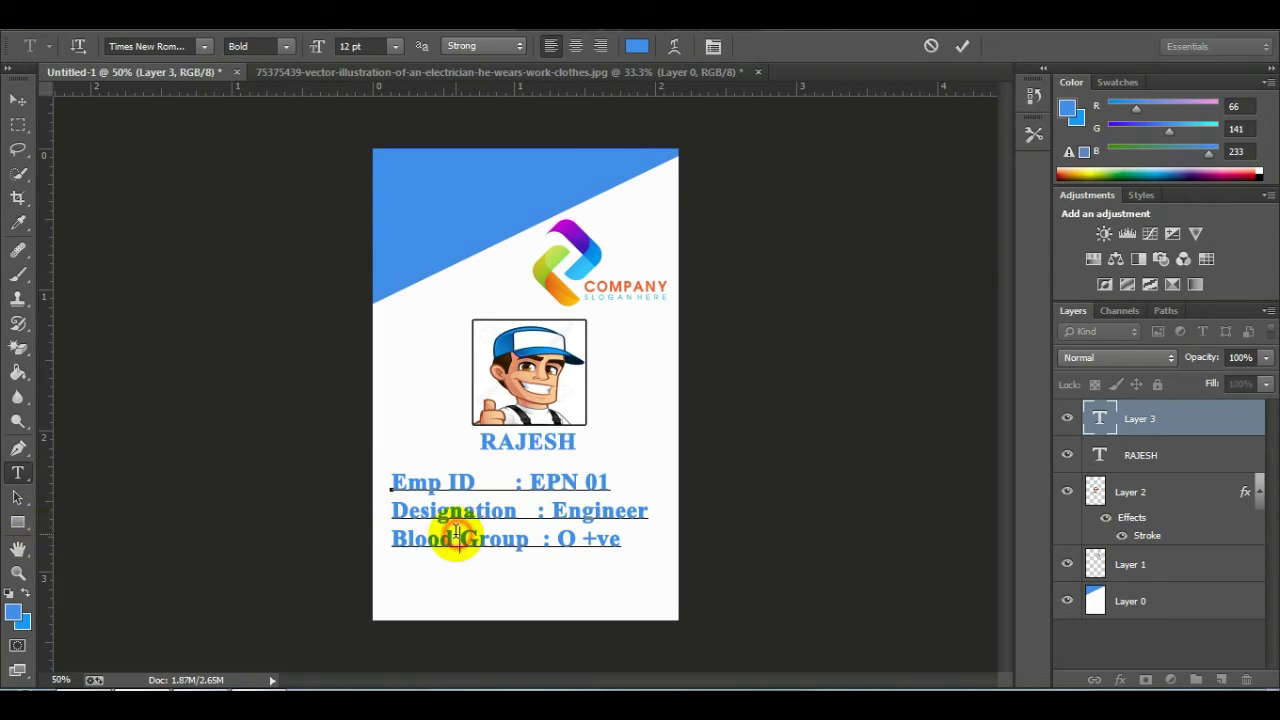
key("ctrl+a")
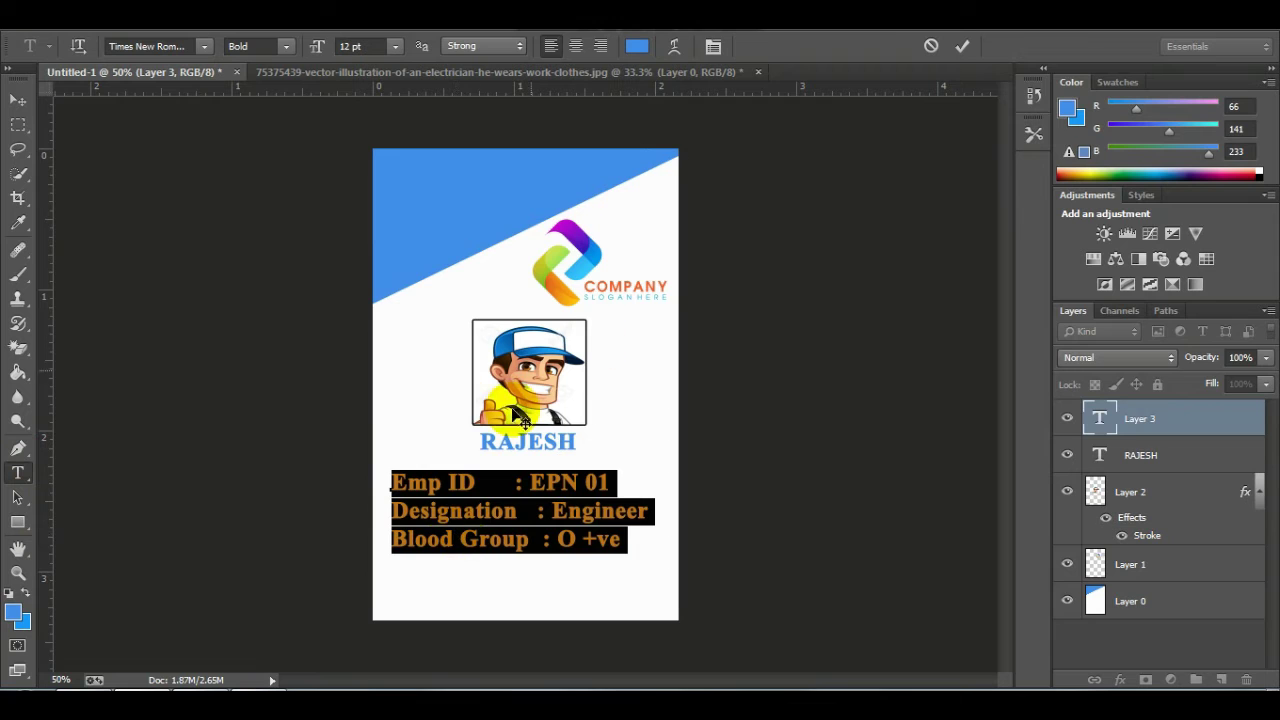
Step: Change the employee details text colour to near-black
left_click(636, 46)
left_click_drag(270, 350, 221, 566)
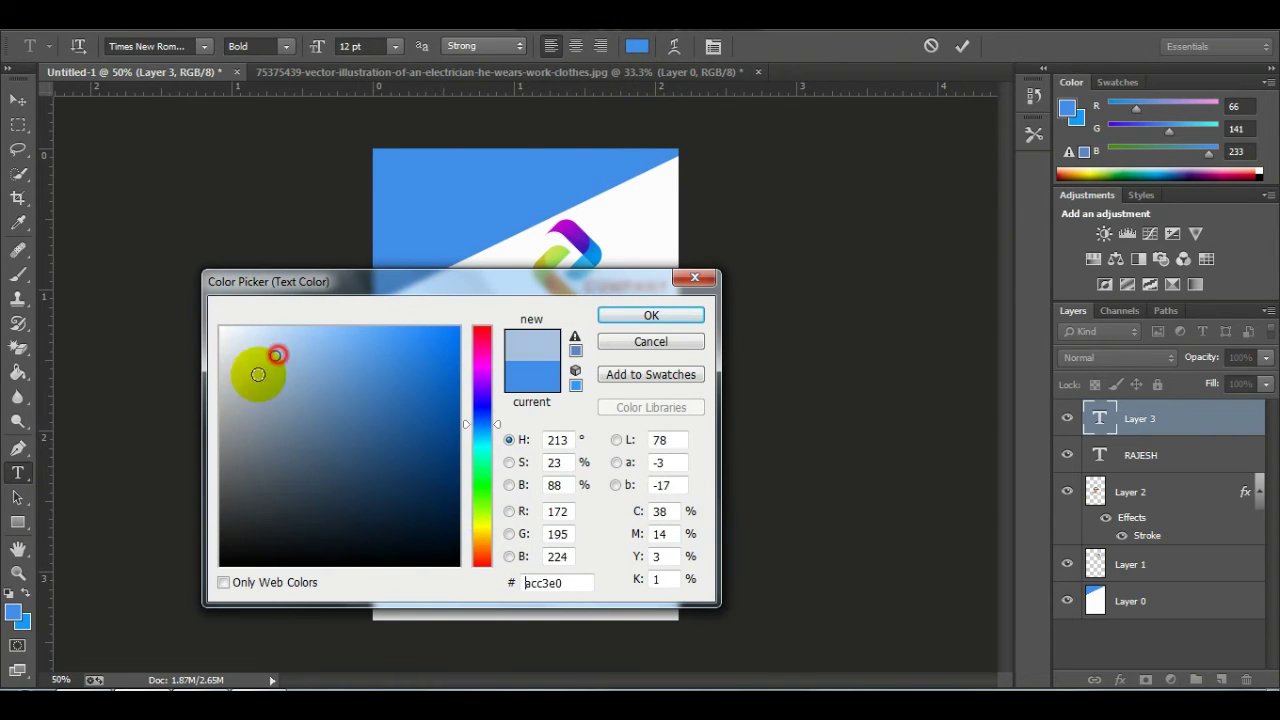
left_click(655, 318)
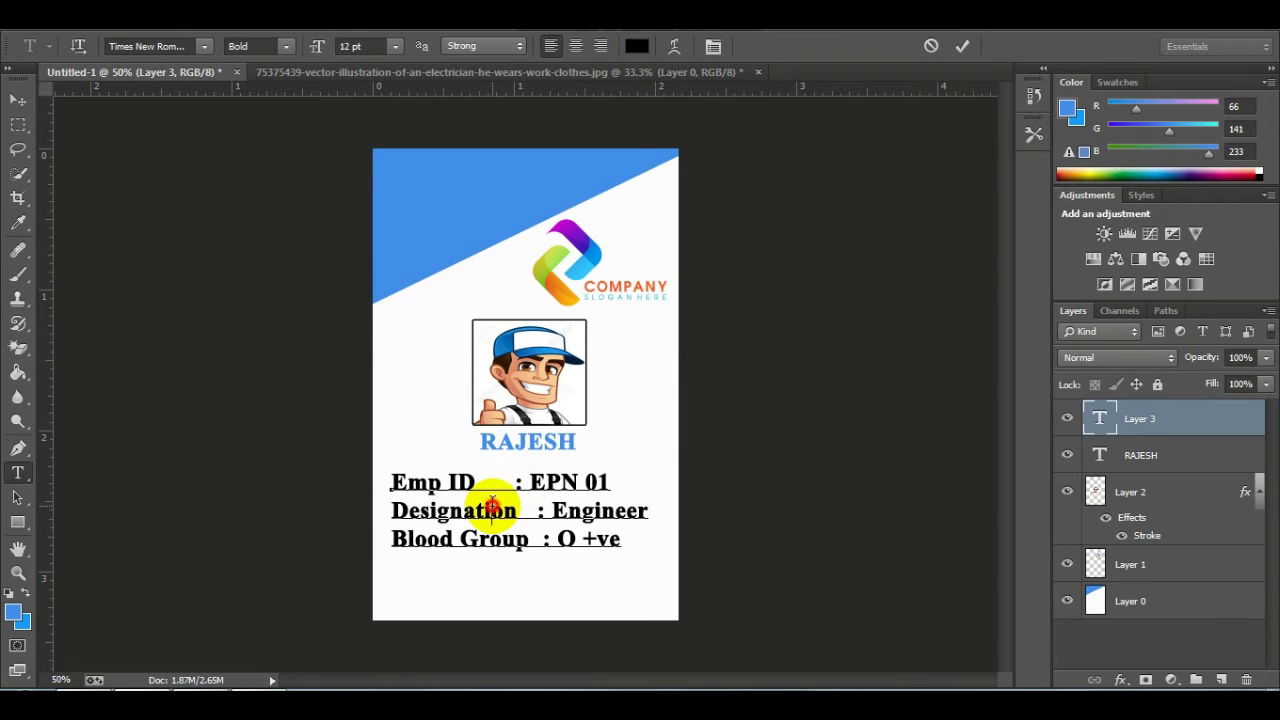
Step: Set the details text to Regular weight at 10 pt and commit it
key("ctrl+a")
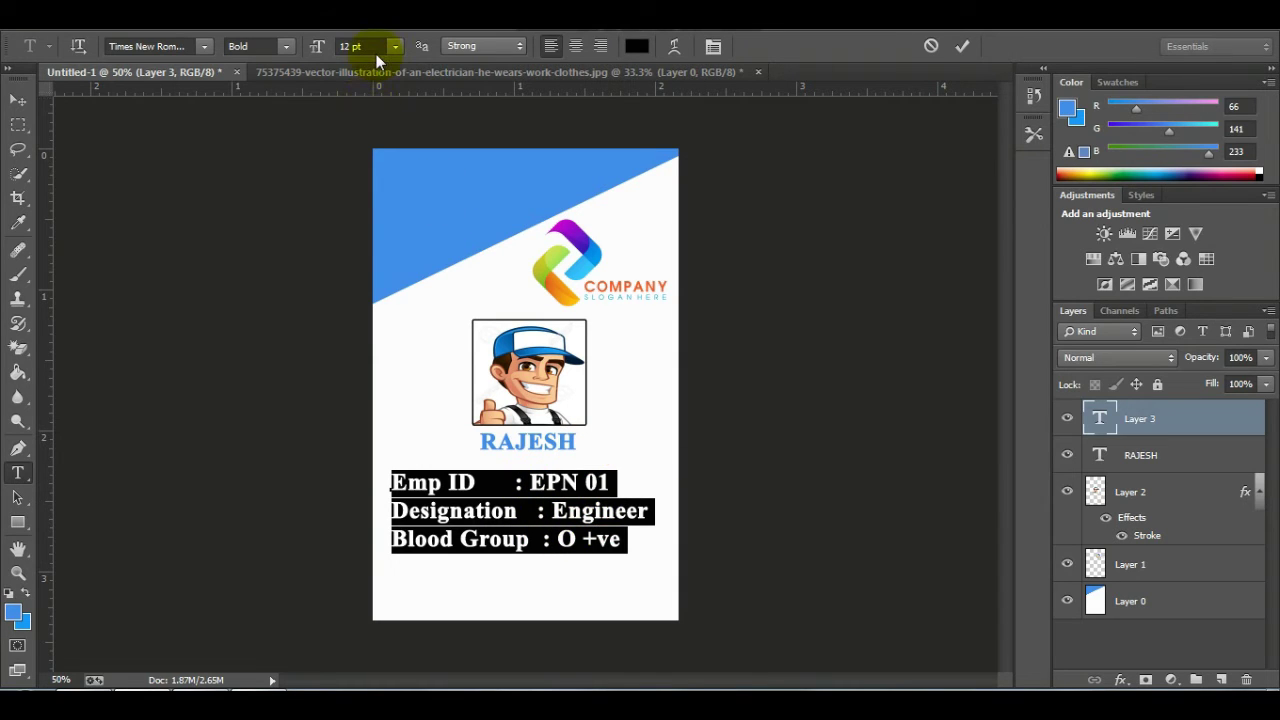
left_click(284, 46)
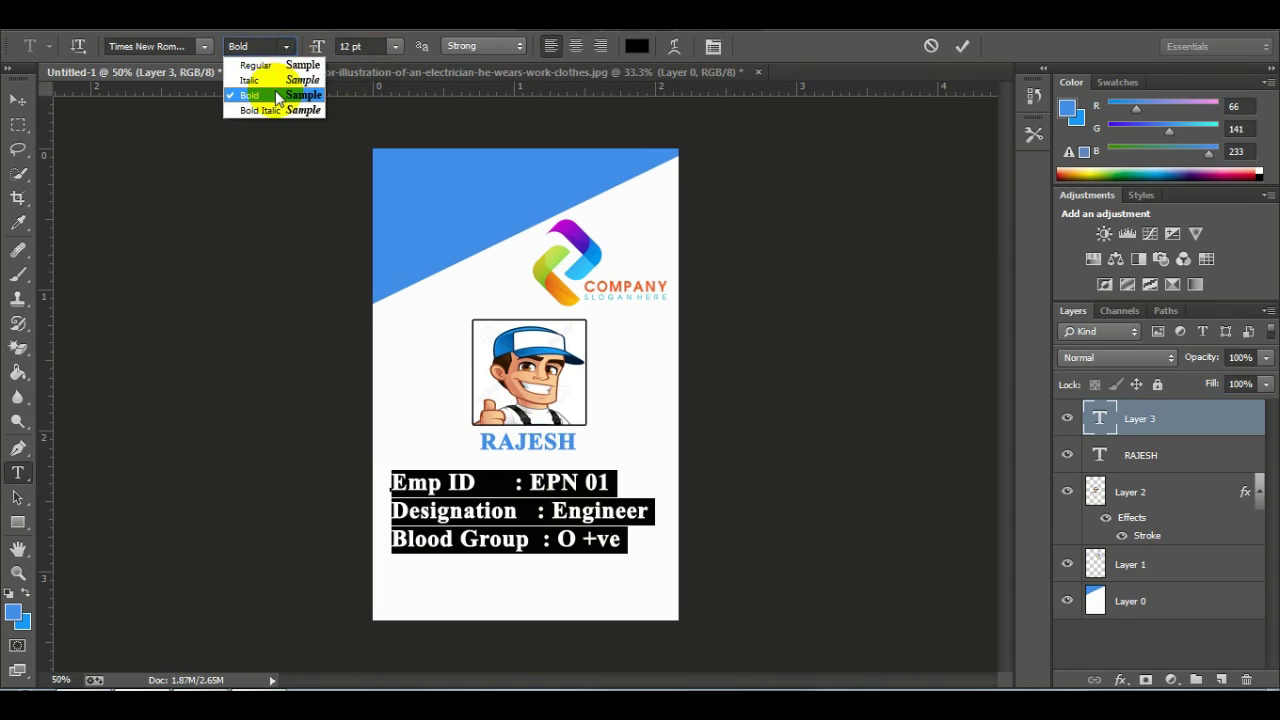
left_click(278, 67)
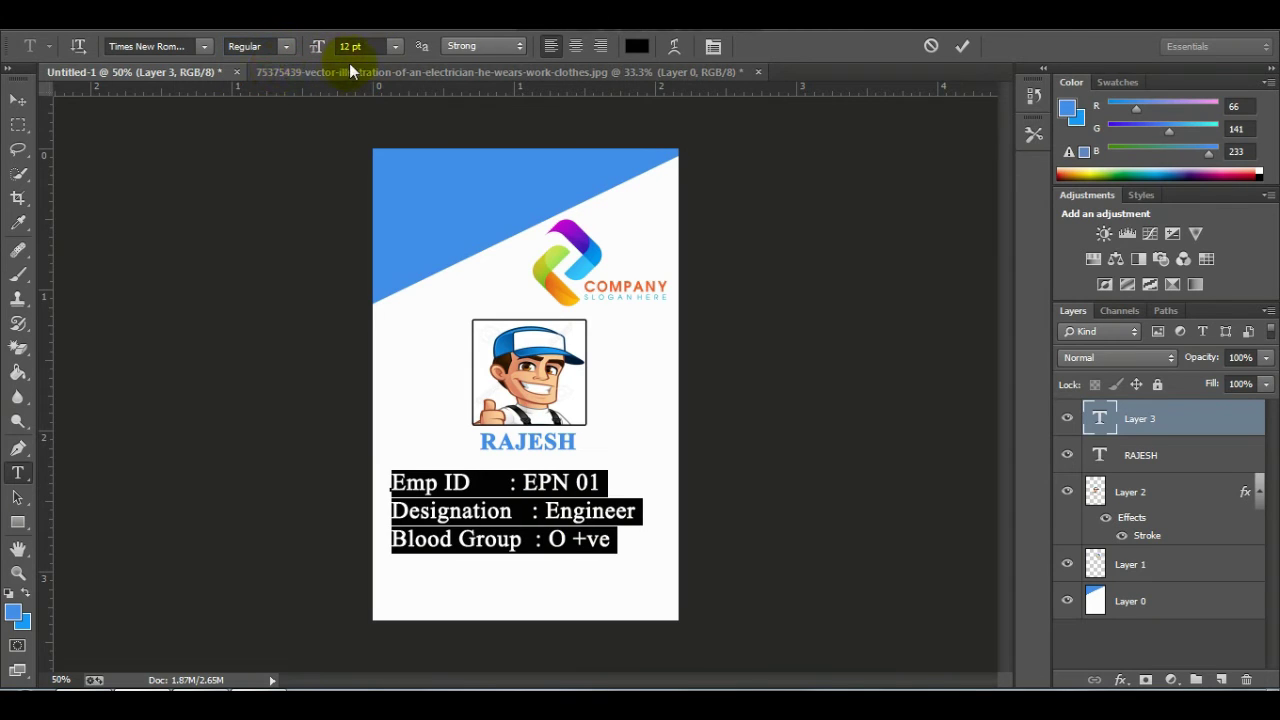
left_click(397, 47)
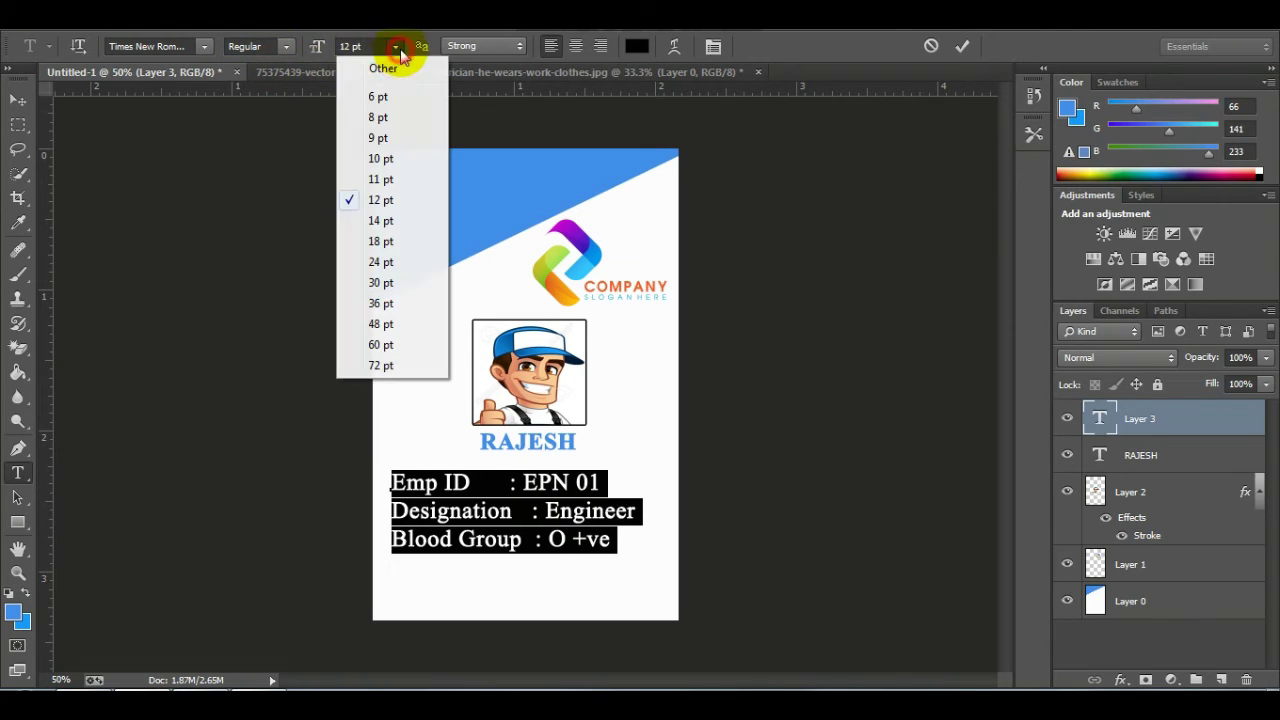
left_click(381, 159)
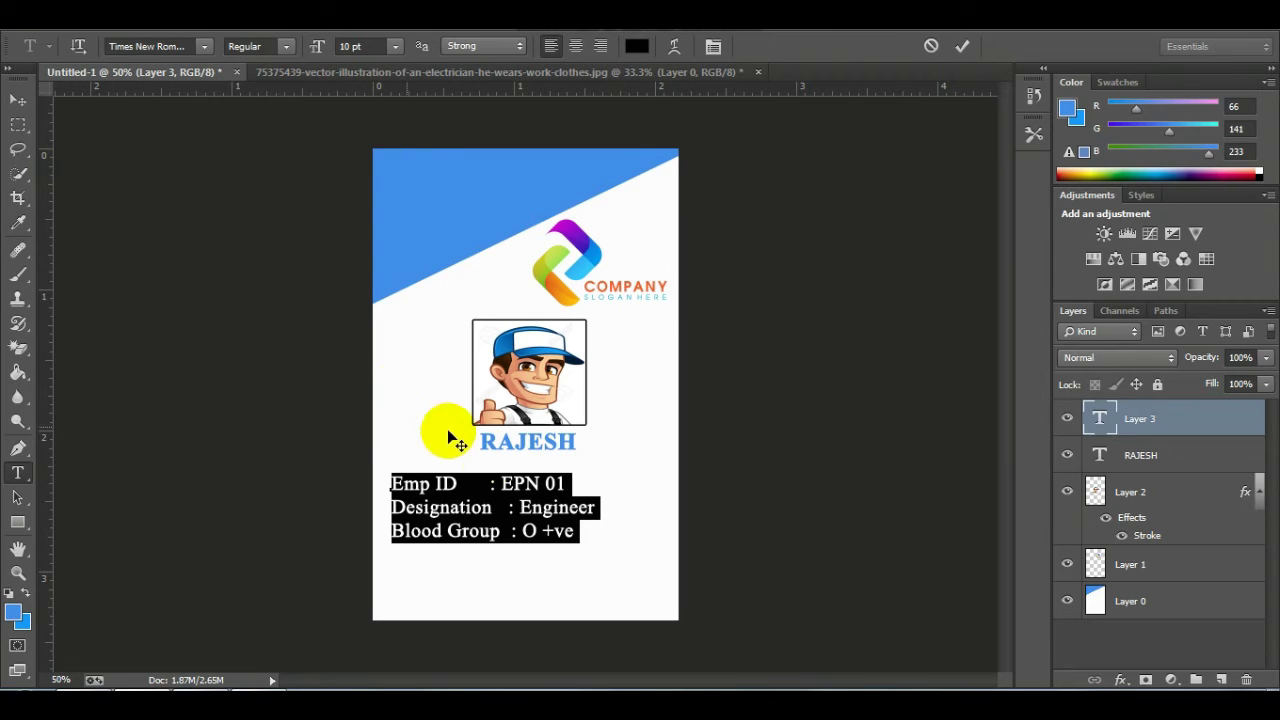
left_click(440, 497)
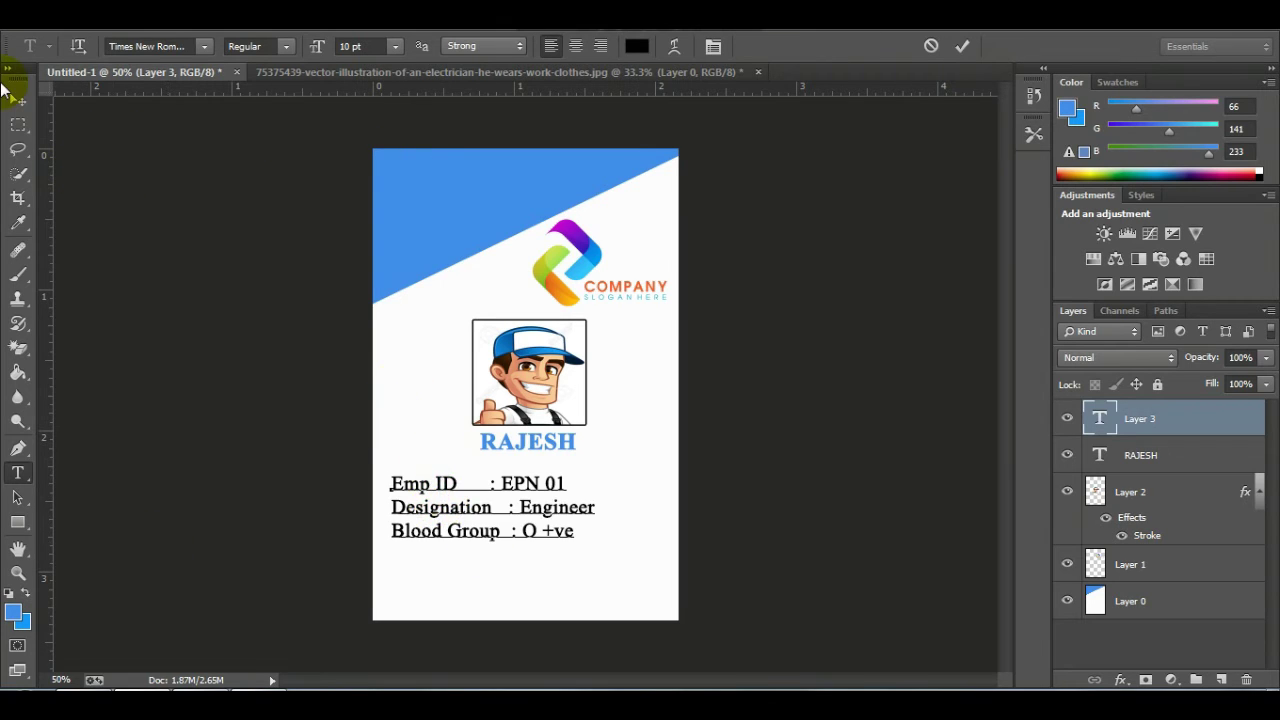
left_click(18, 100)
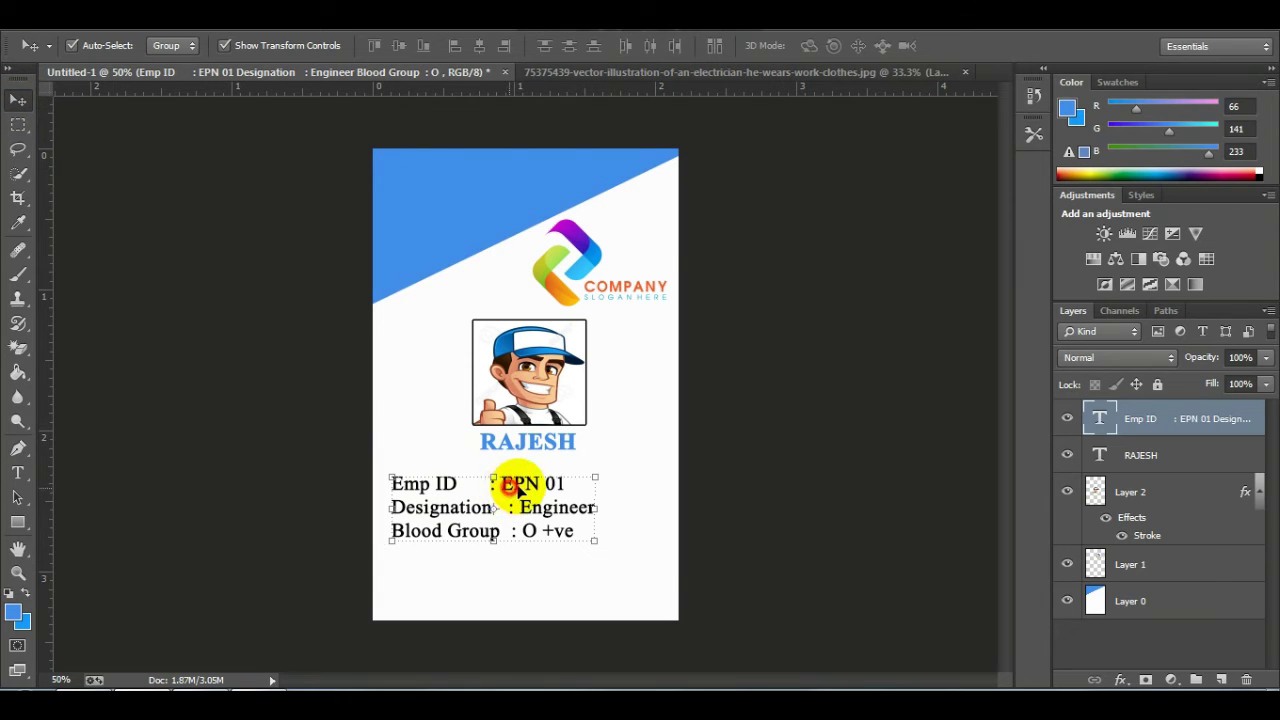
Step: Shift the details block right and pad the Emp ID line with spaces to align the colons
mouse_move(511, 487)
left_mouse_down()
mouse_move(545, 493)
mouse_move(521, 487)
left_mouse_up()
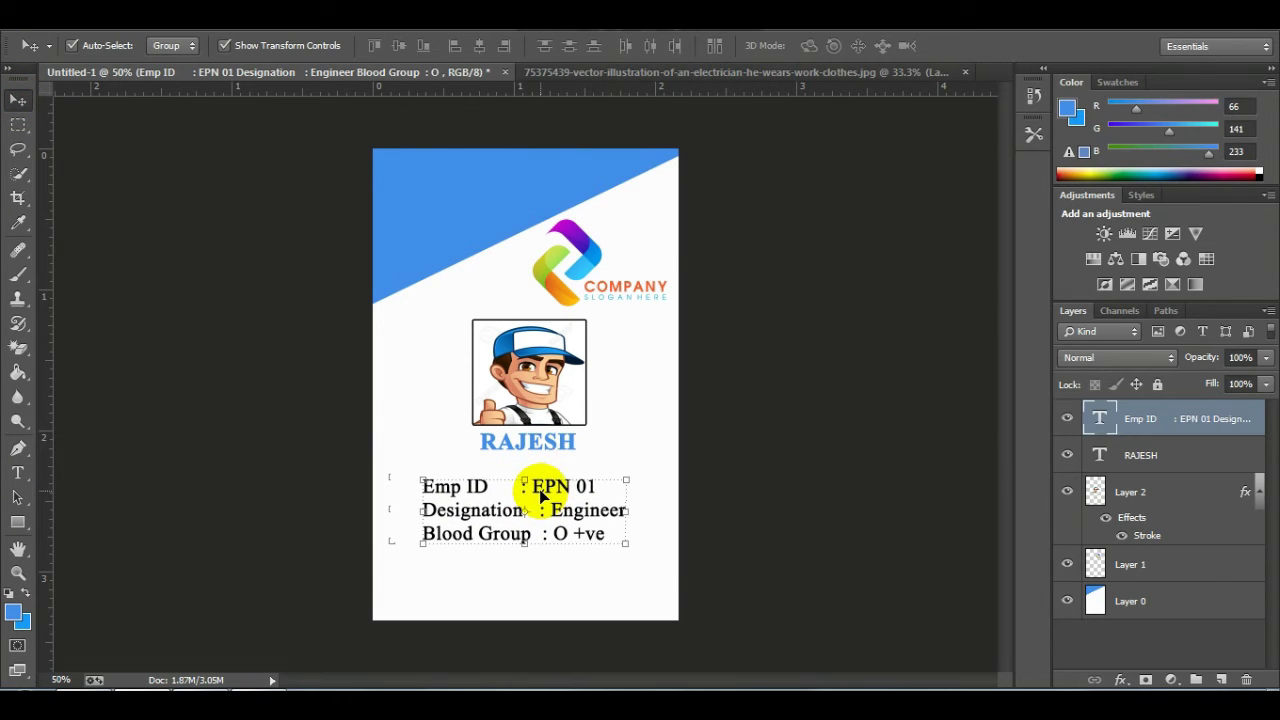
left_click(17, 472)
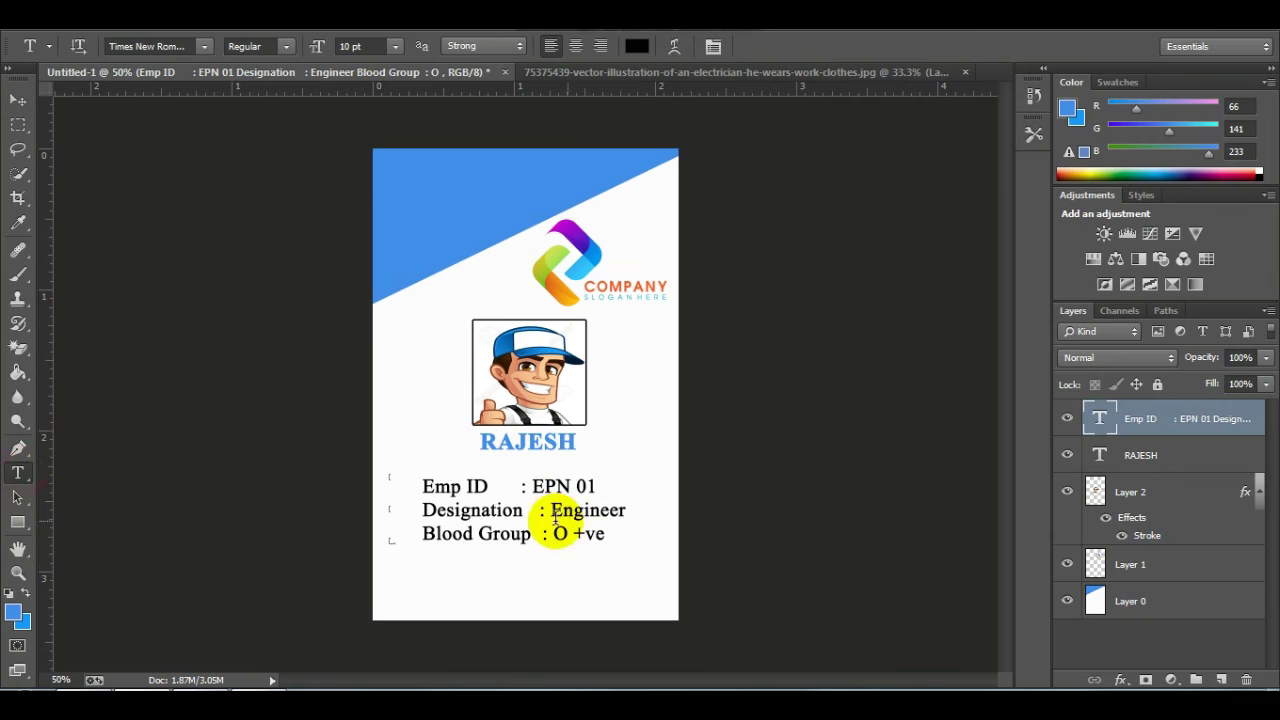
left_click(518, 492)
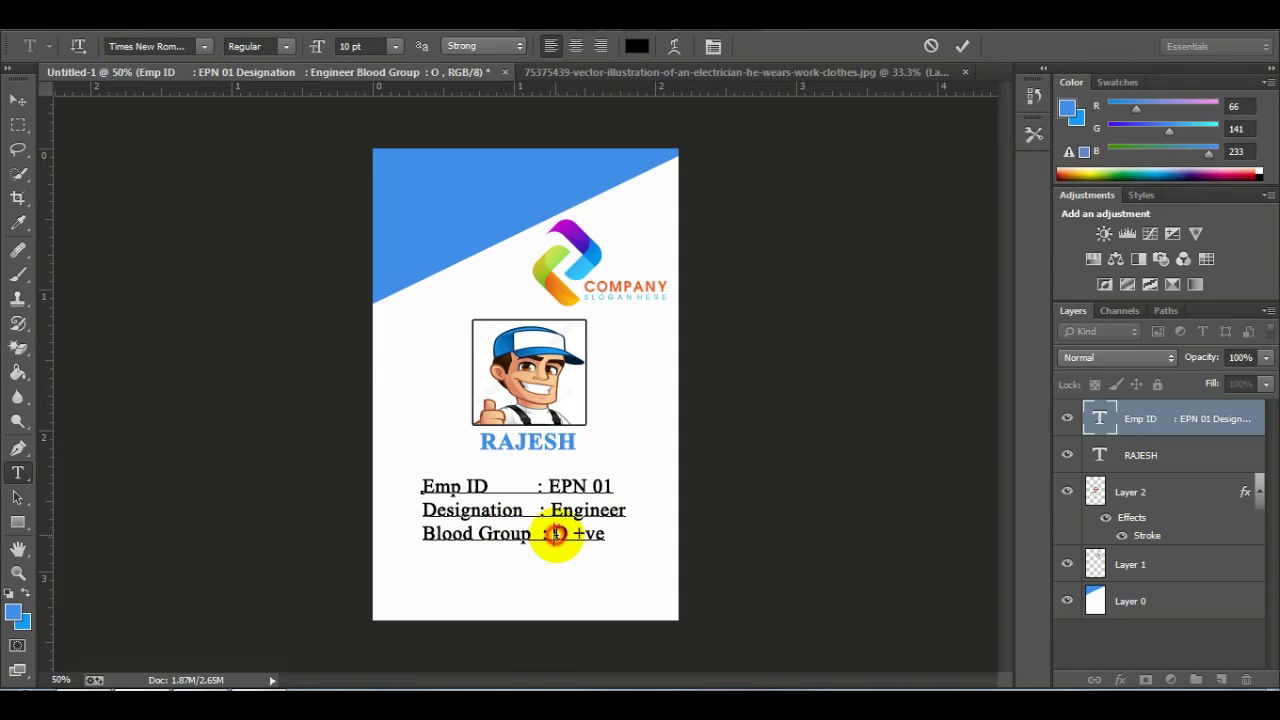
left_click(409, 394)
Step: Nudge the details block slightly right and up, centring it beneath RAJESH
left_click(20, 100)
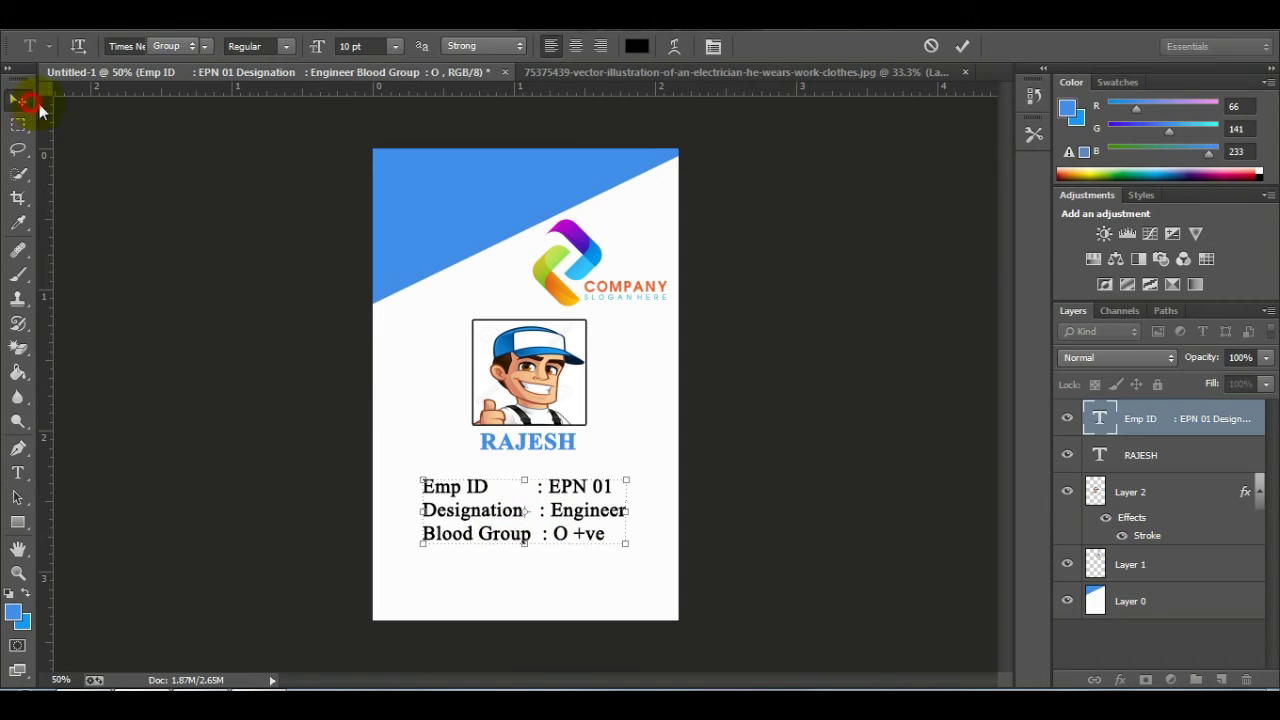
left_click(286, 366)
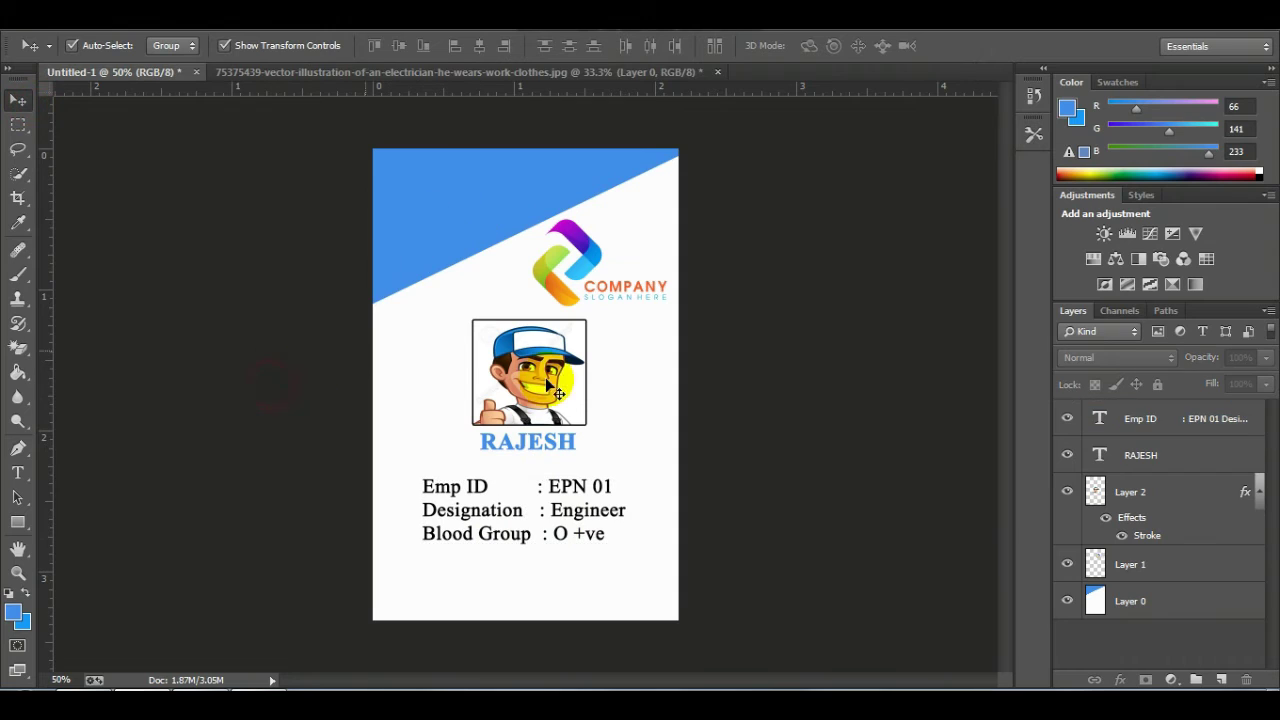
left_click(562, 508)
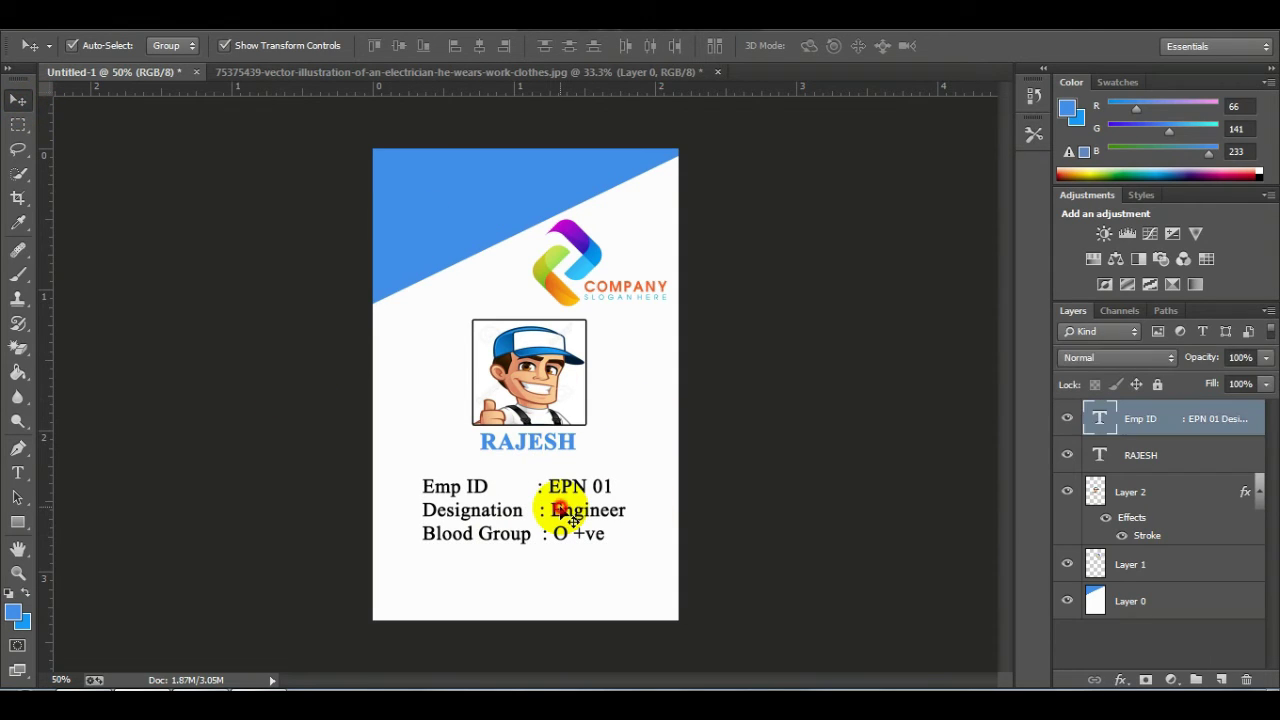
key("Right")
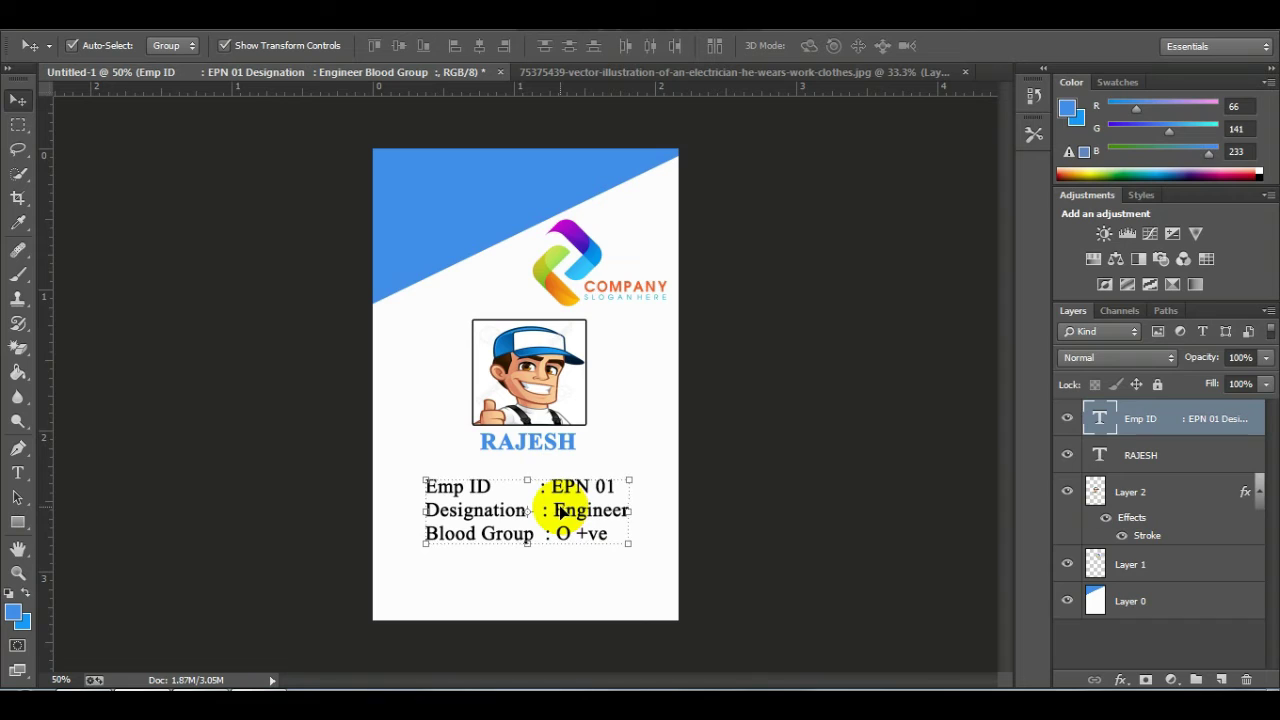
key("Up")
key("Up")
key("Up")
left_click(144, 374)
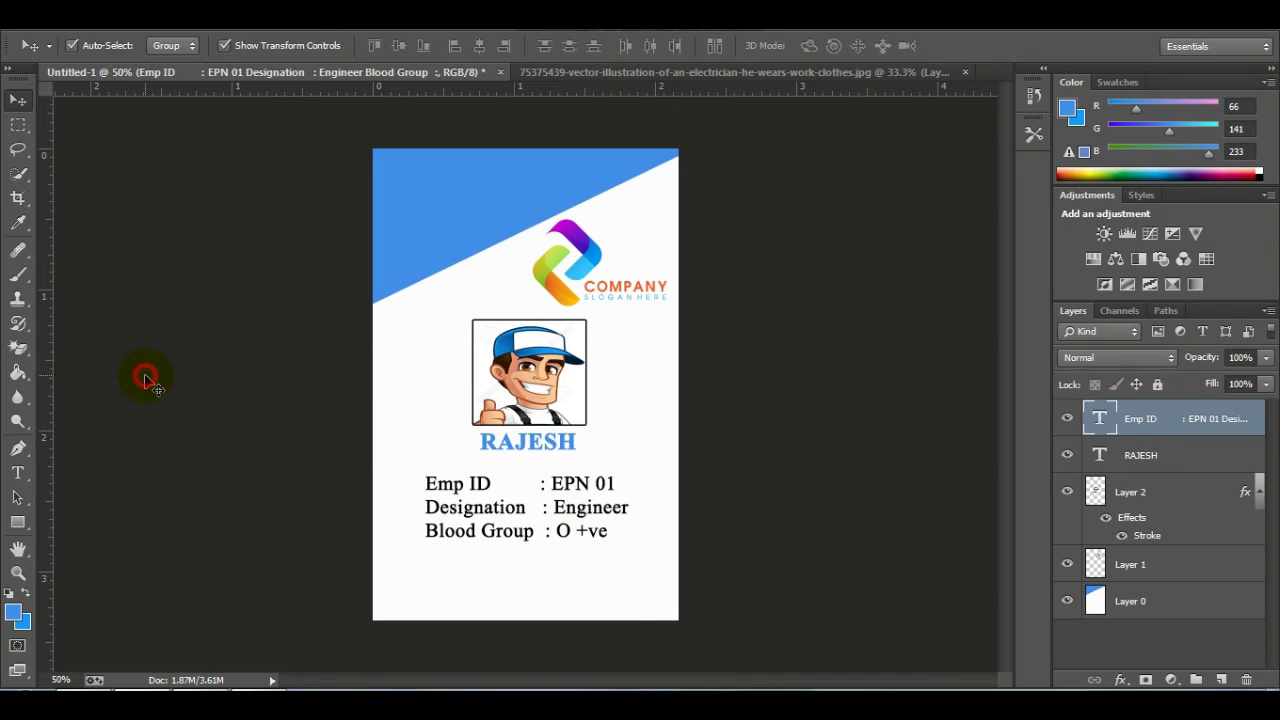
Step: Draw a blue rectangle across the bottom of the card with its stroke set to No Color
left_click(15, 524)
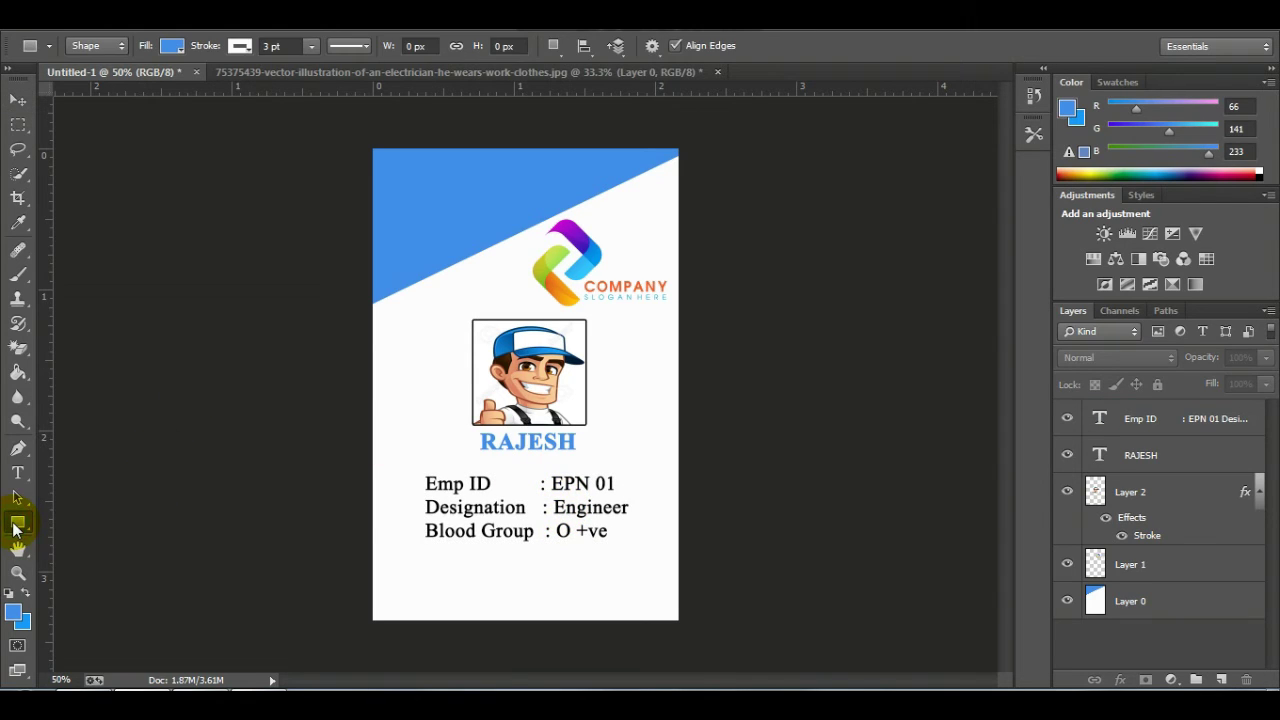
left_click(119, 515)
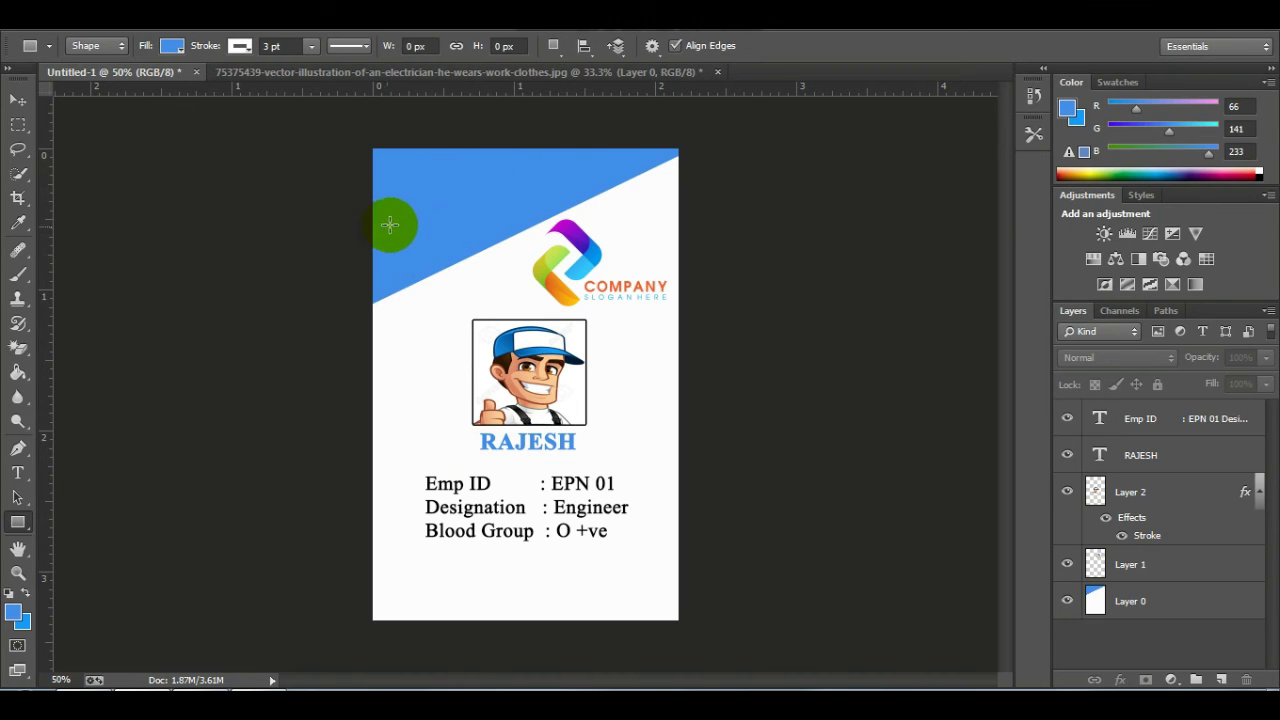
left_click(420, 357)
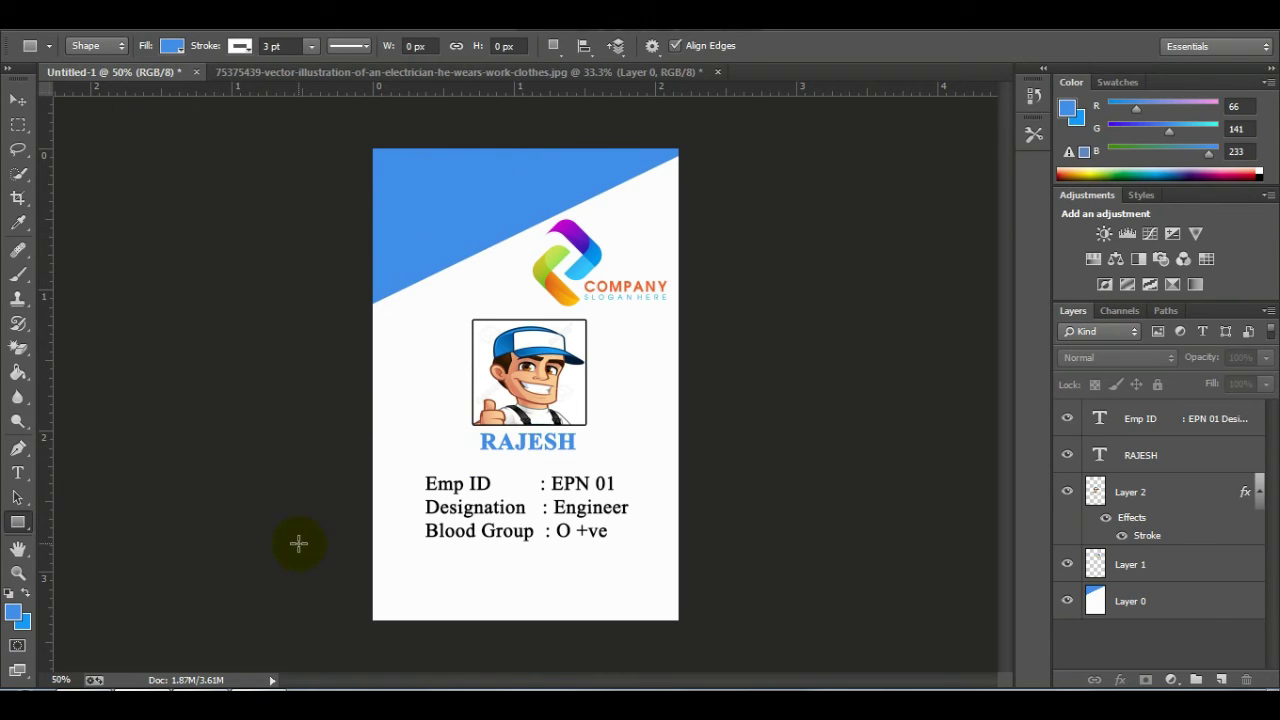
mouse_move(394, 600)
left_mouse_down()
mouse_move(365, 626)
mouse_move(665, 563)
mouse_move(678, 572)
left_mouse_up()
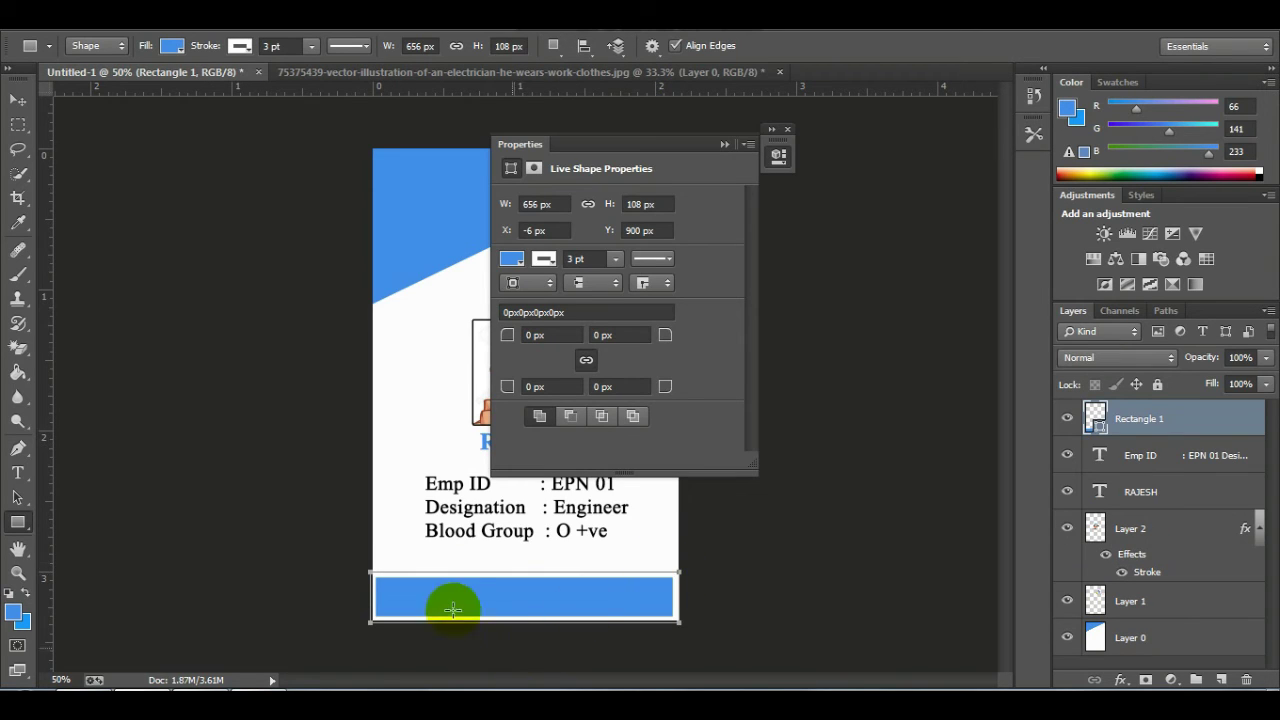
left_click(548, 261)
left_click(528, 299)
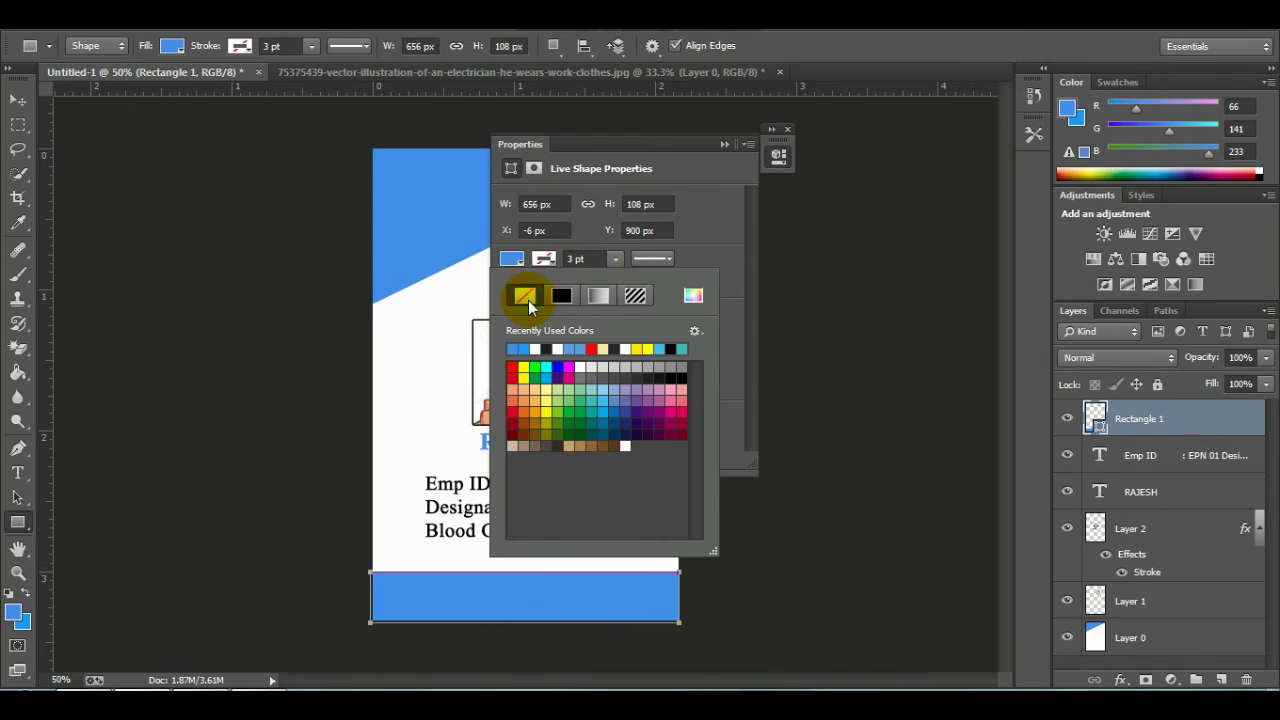
left_click(724, 230)
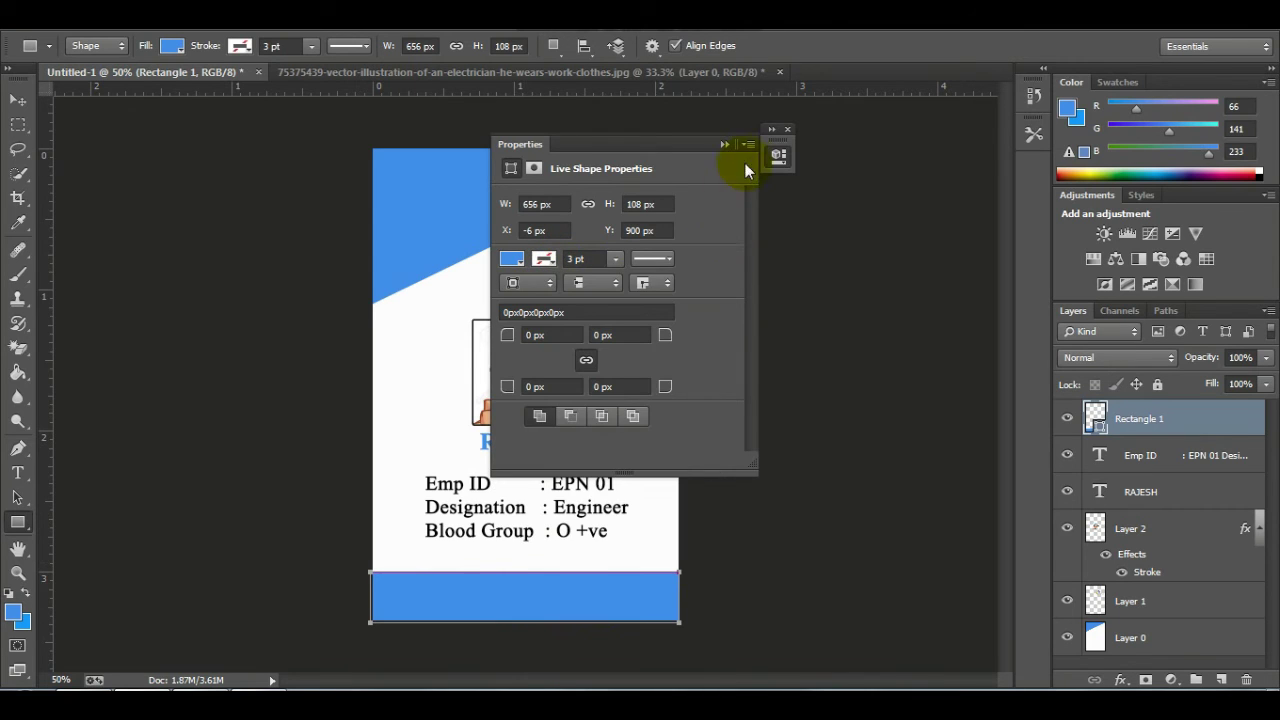
left_click(786, 130)
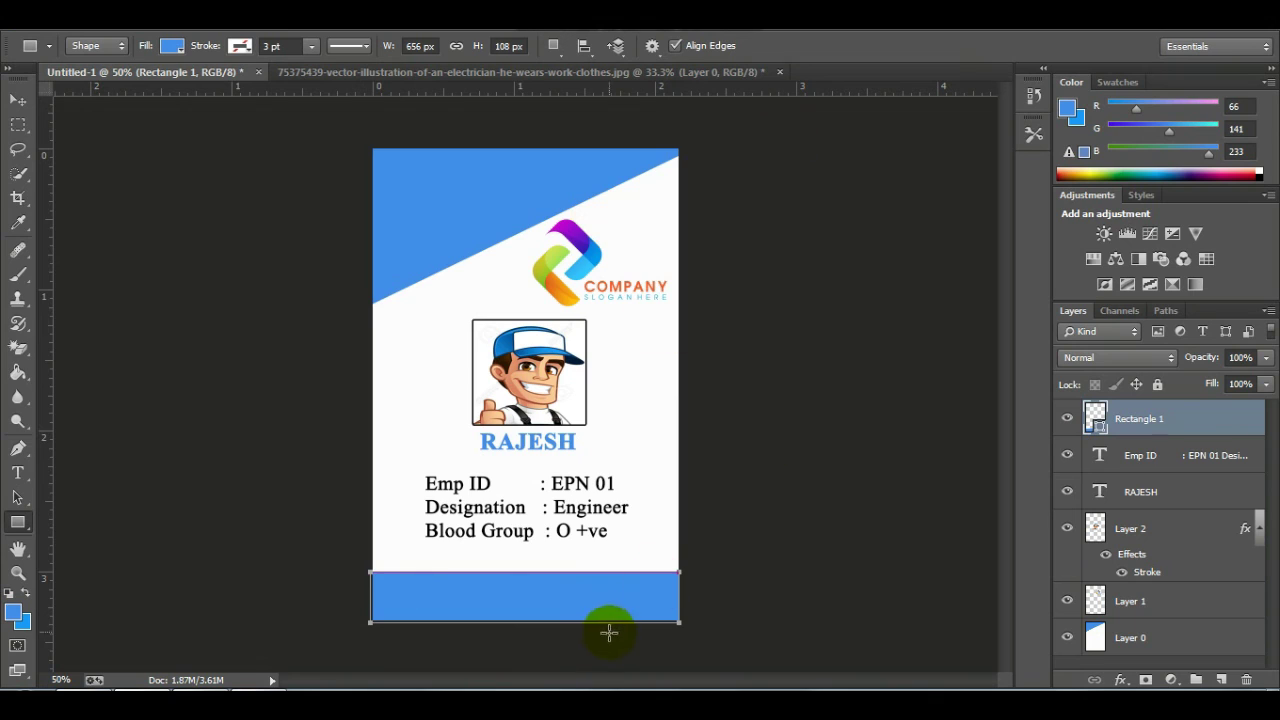
Step: Trim the footer bar's height slightly from its top edge and apply the transform
left_click(17, 99)
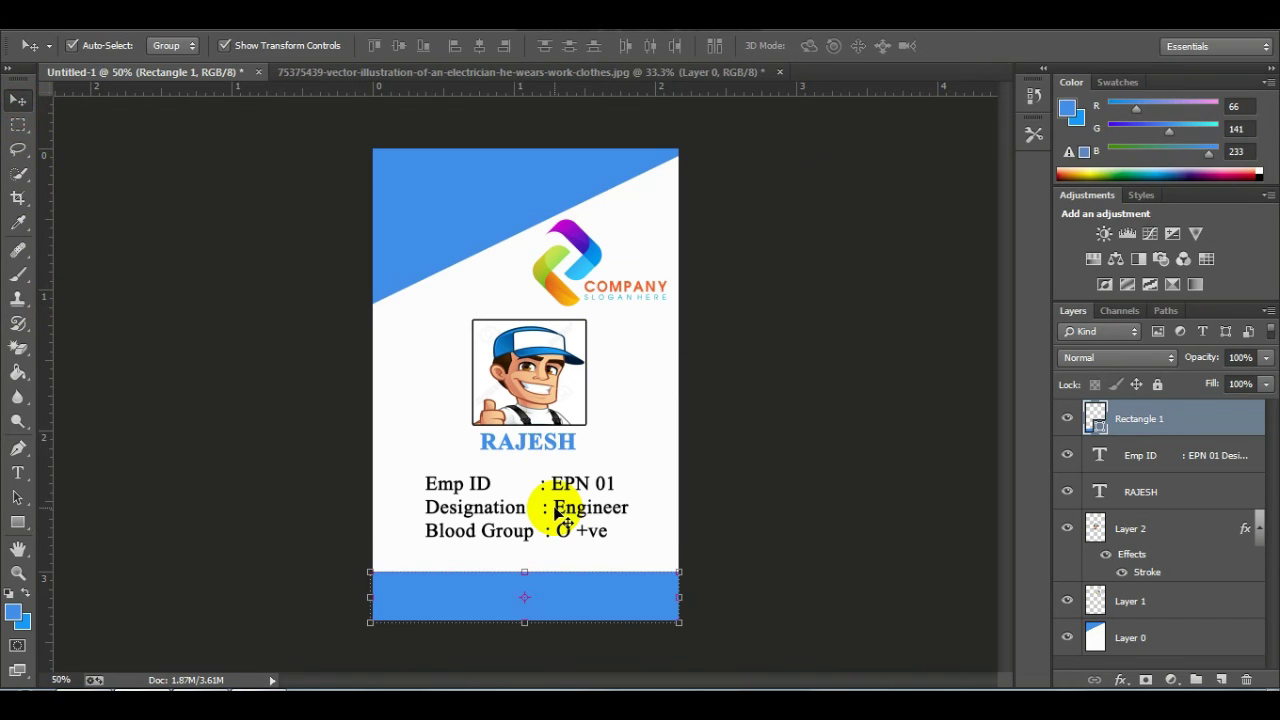
key("Up")
key("Up")
key("Up")
key("Up")
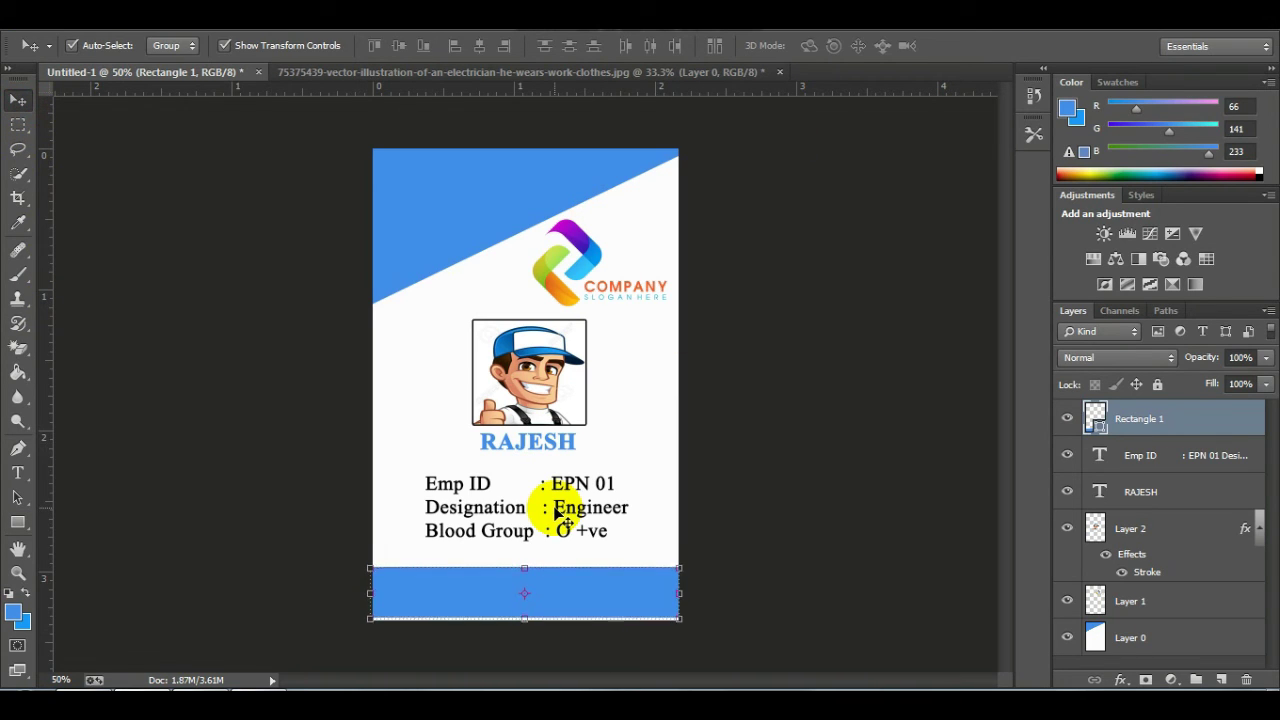
key("Down")
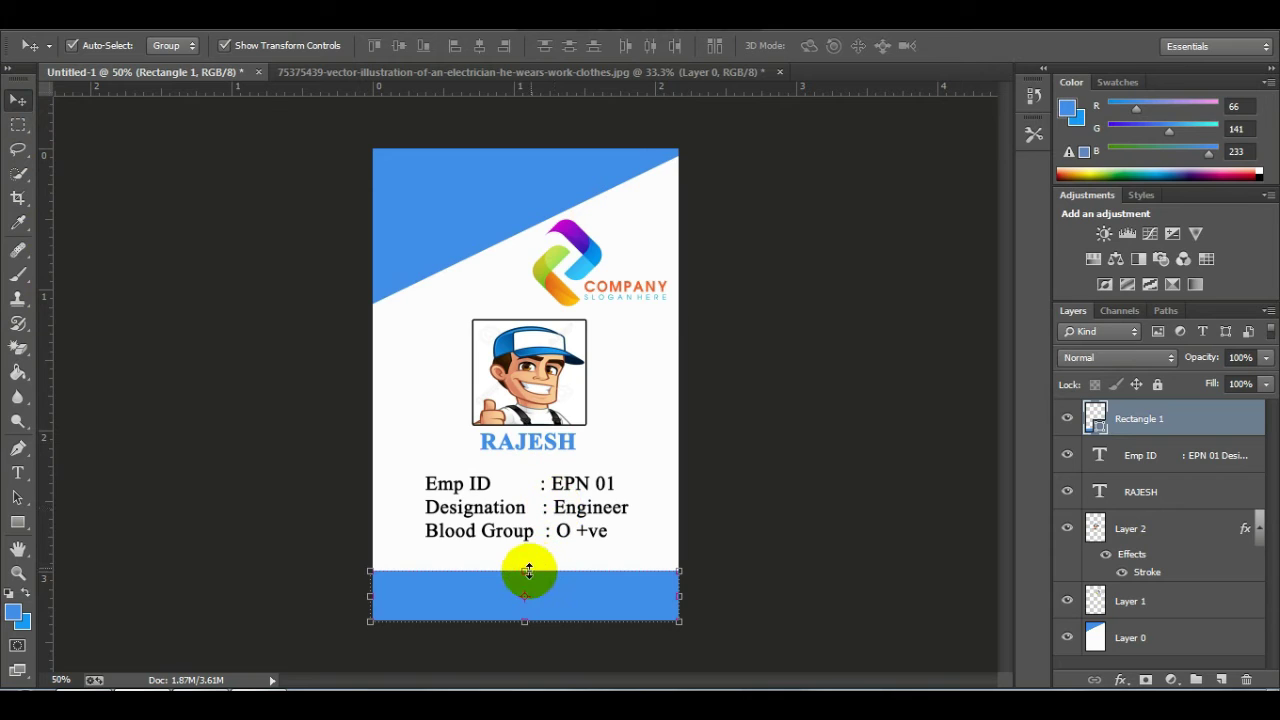
left_click_drag(525, 571, 528, 583)
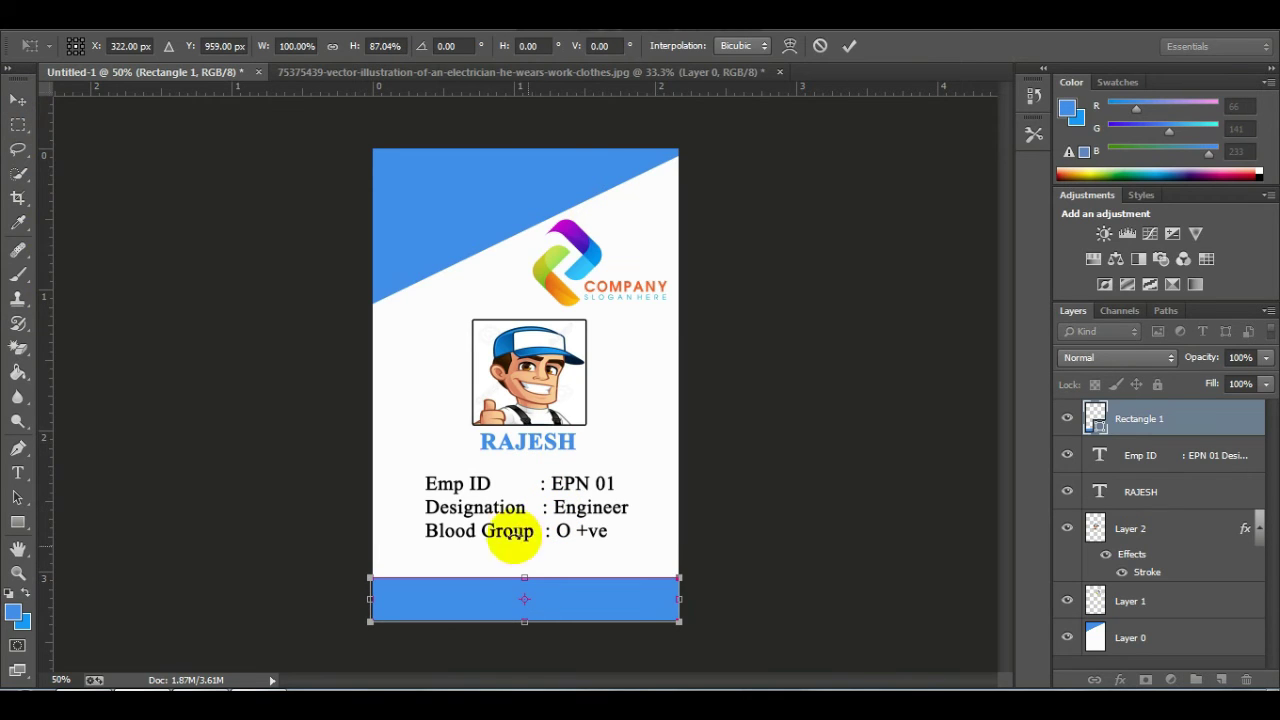
left_click(15, 102)
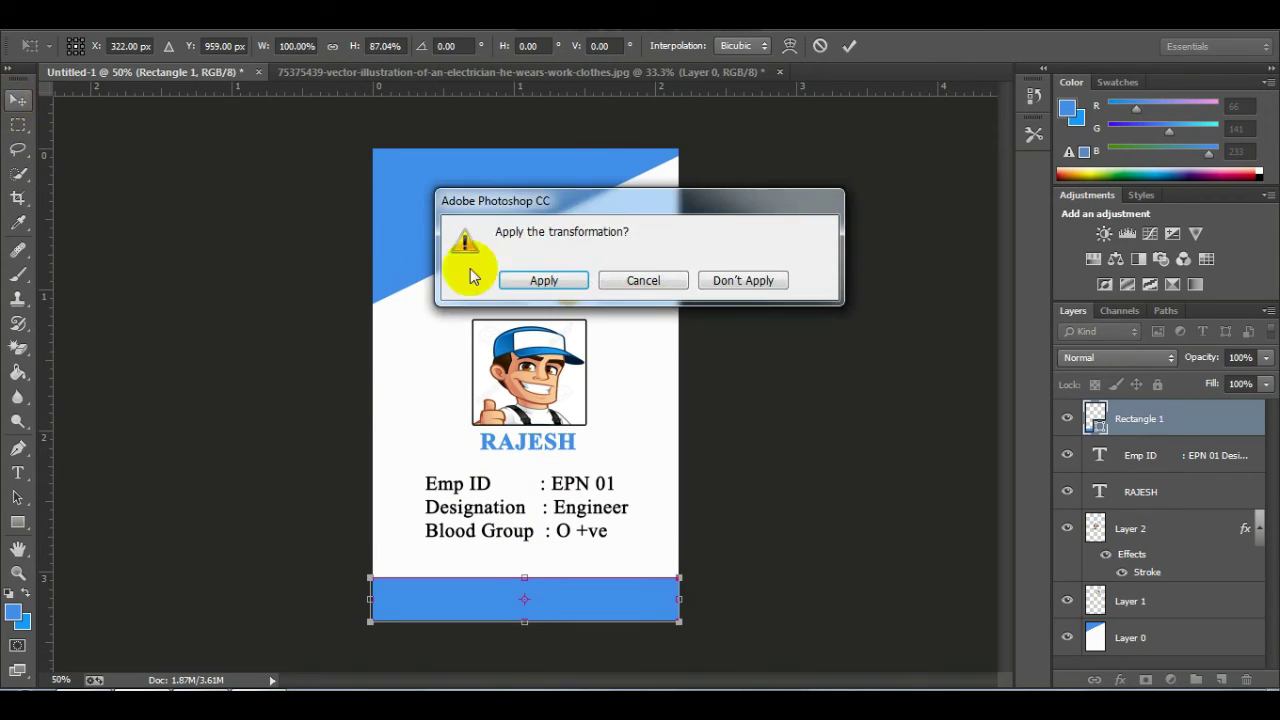
left_click(523, 278)
left_click(398, 358)
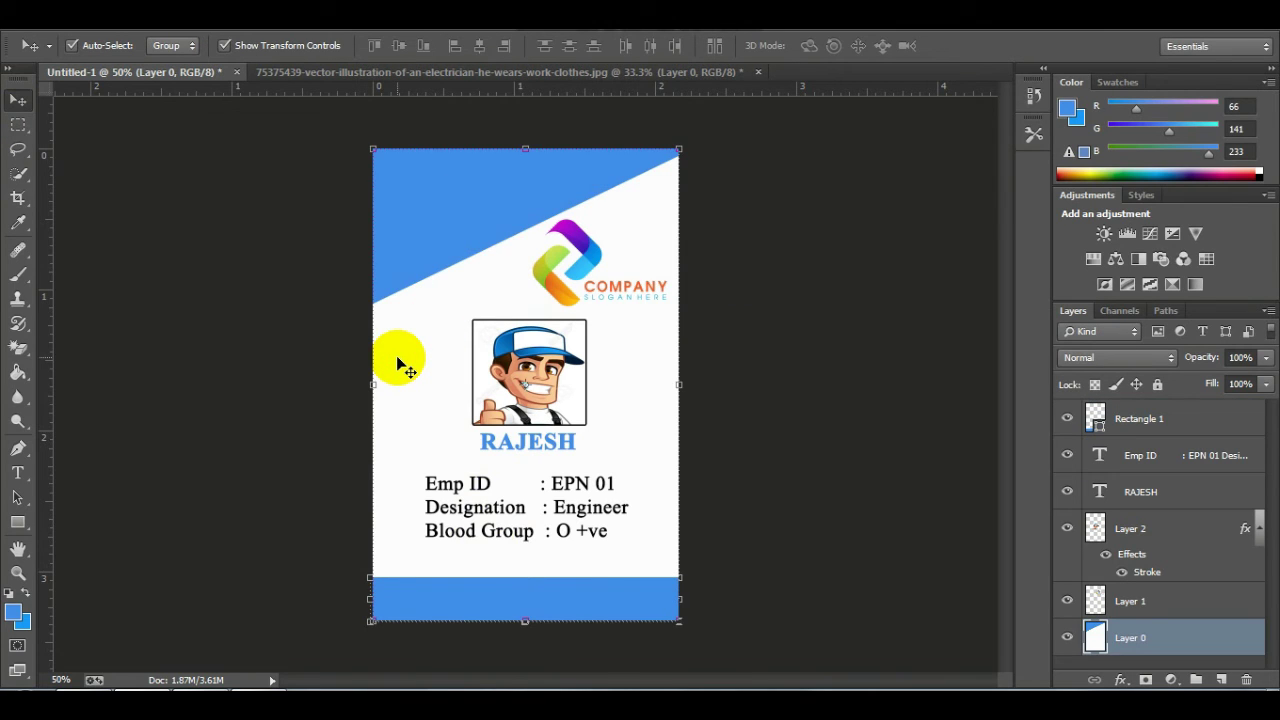
Step: Copy the two address and contact lines from Notepad, then minimize it
left_click(215, 700)
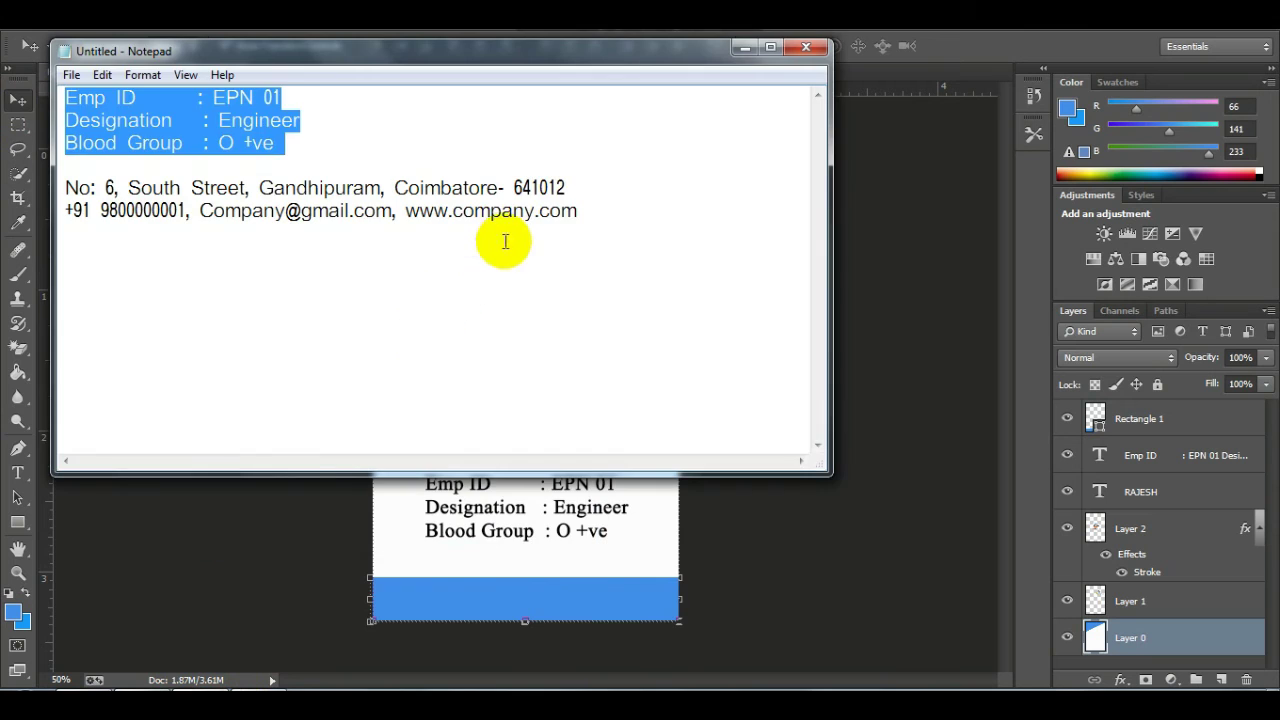
left_click(503, 240)
left_click_drag(584, 221, 63, 187)
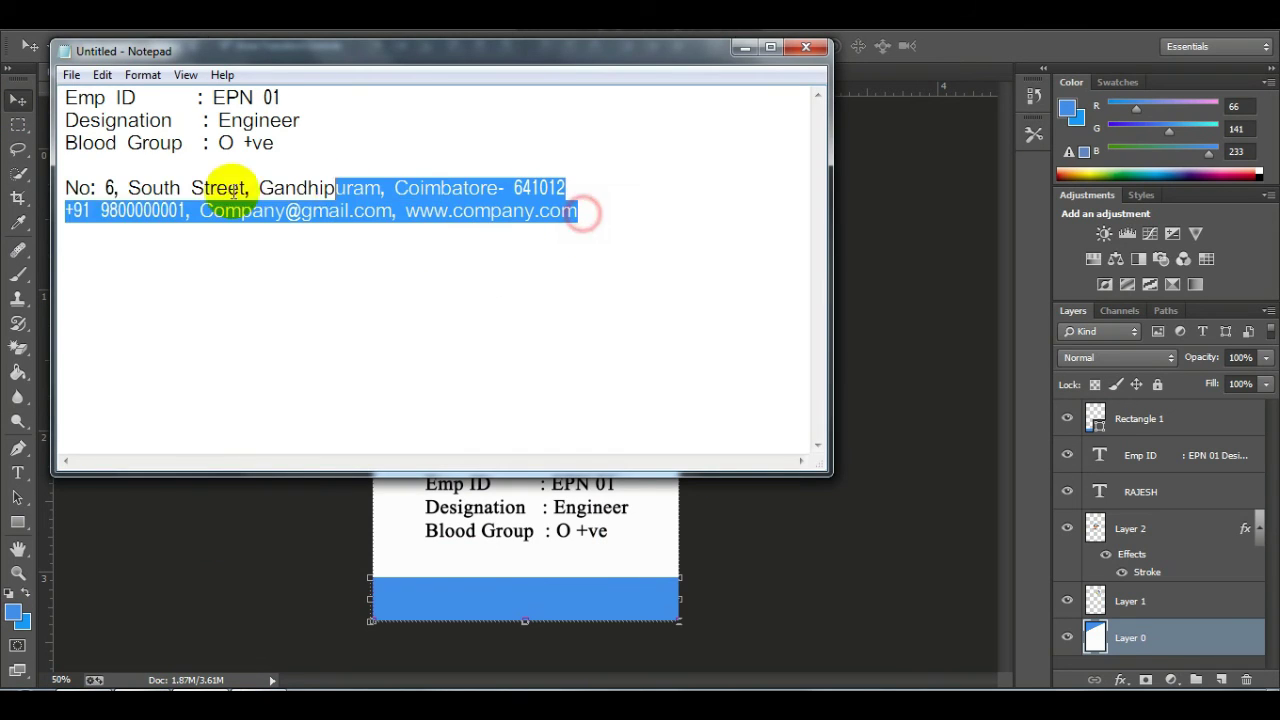
right_click(92, 187)
left_click(183, 251)
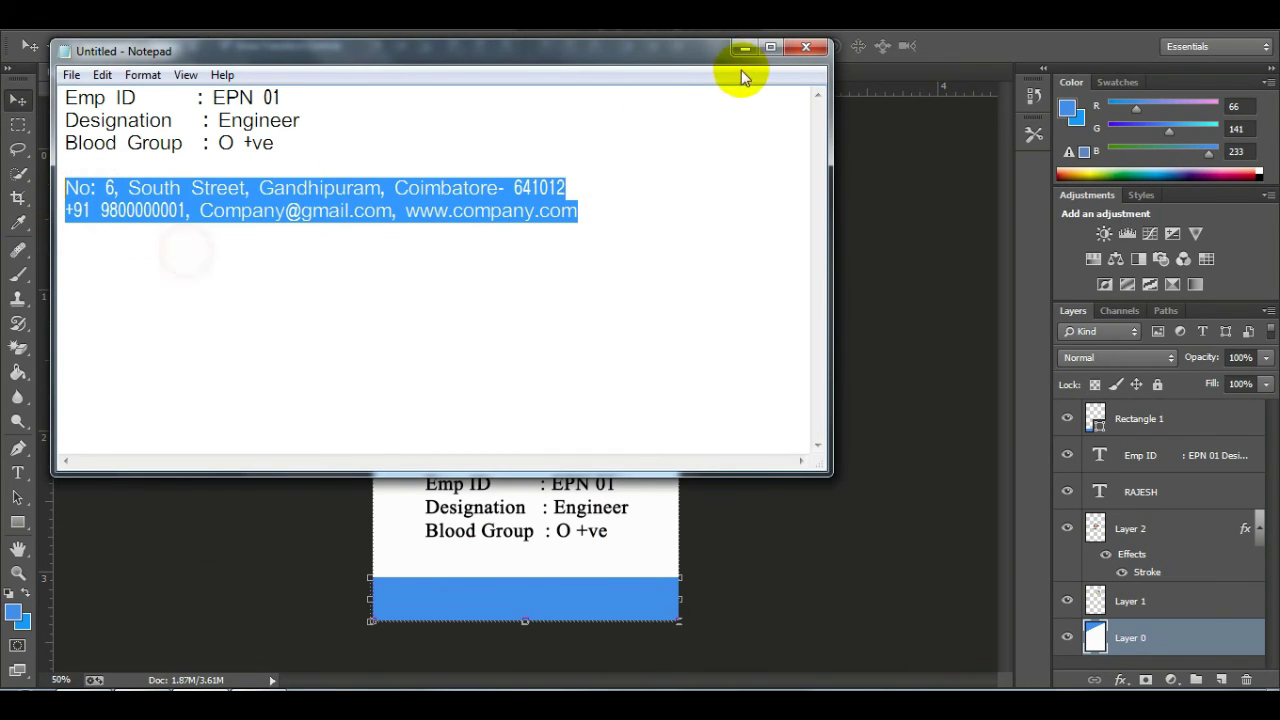
left_click(743, 50)
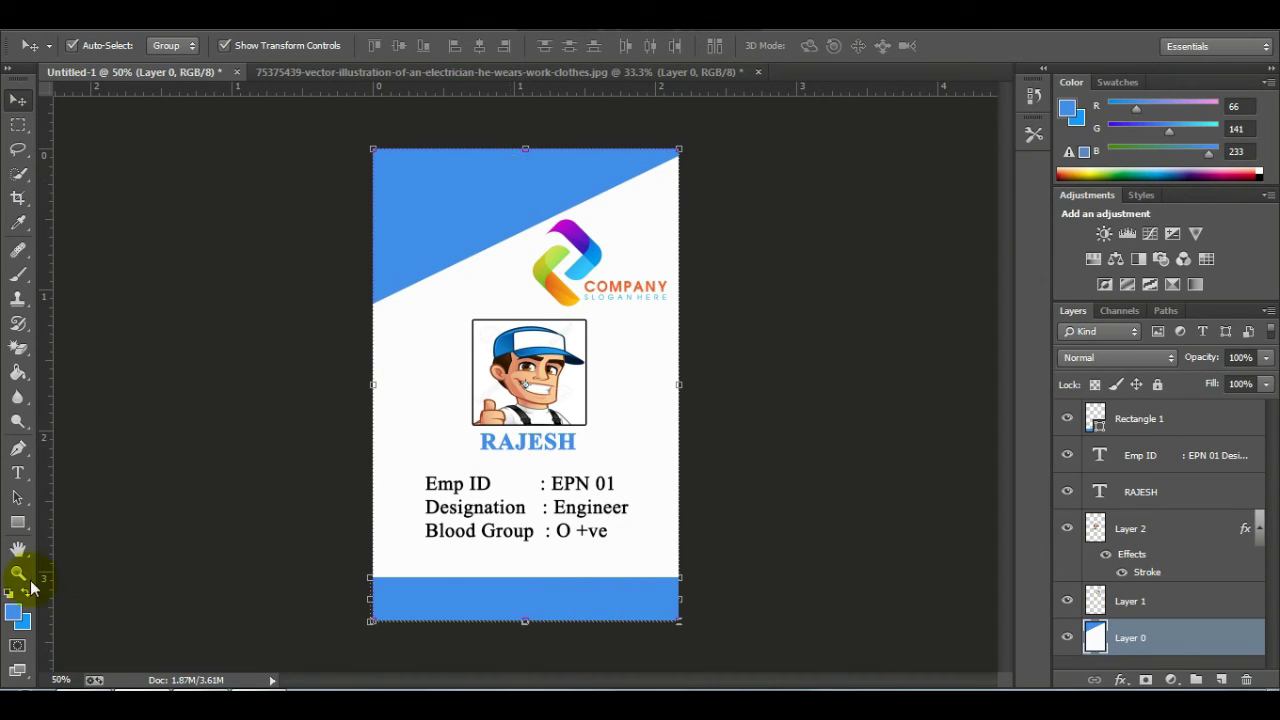
Step: Add a new layer above Rectangle 1 and paste the address and contact text onto the footer bar
left_click(1184, 416)
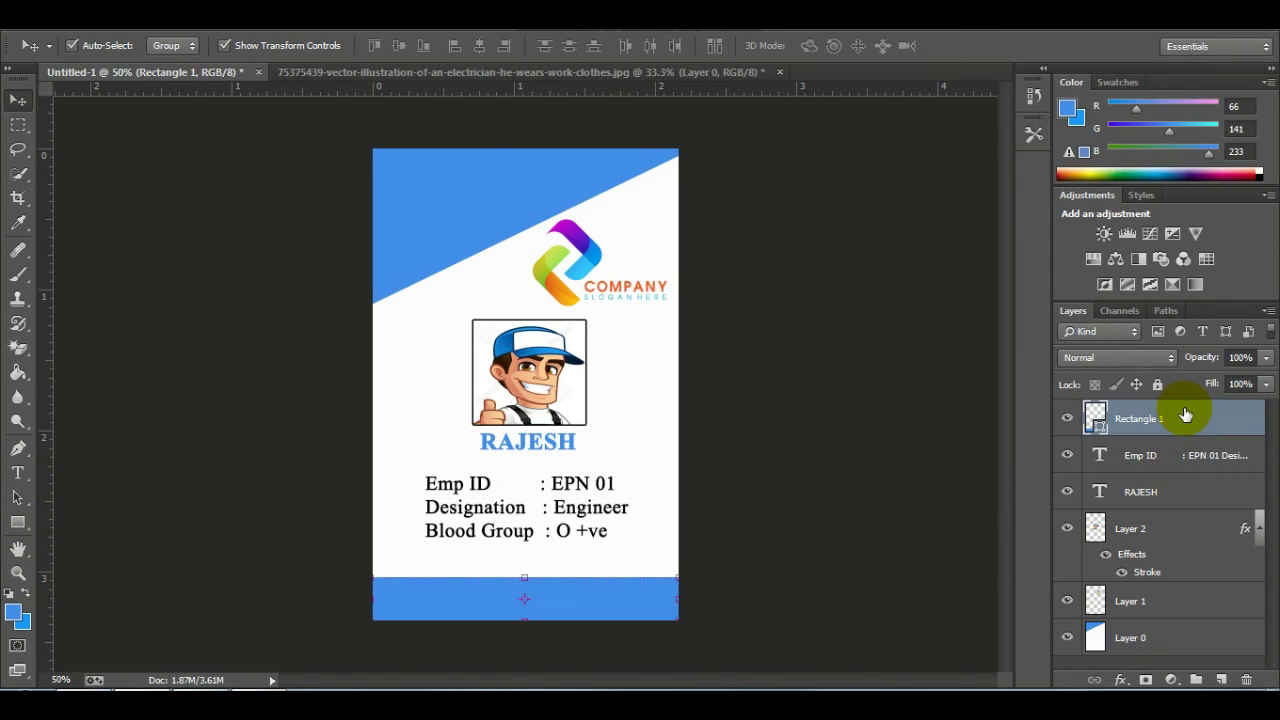
key("ctrl+shift+n")
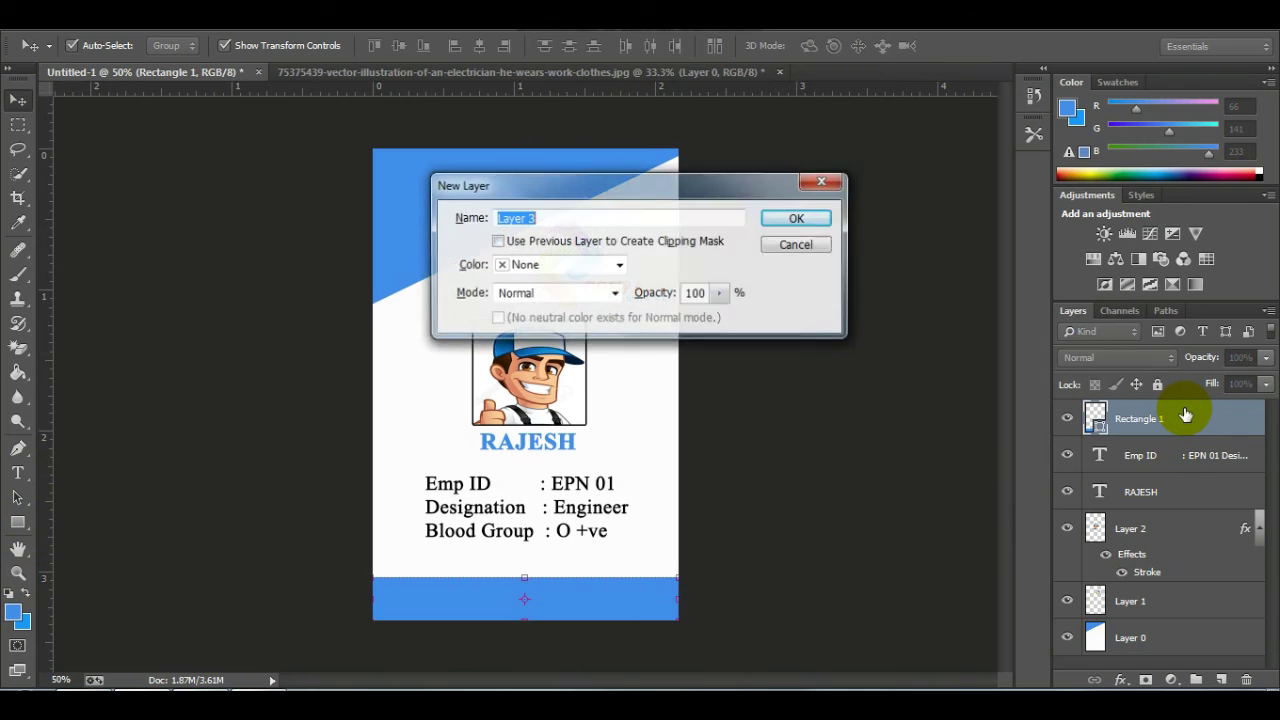
key("Return")
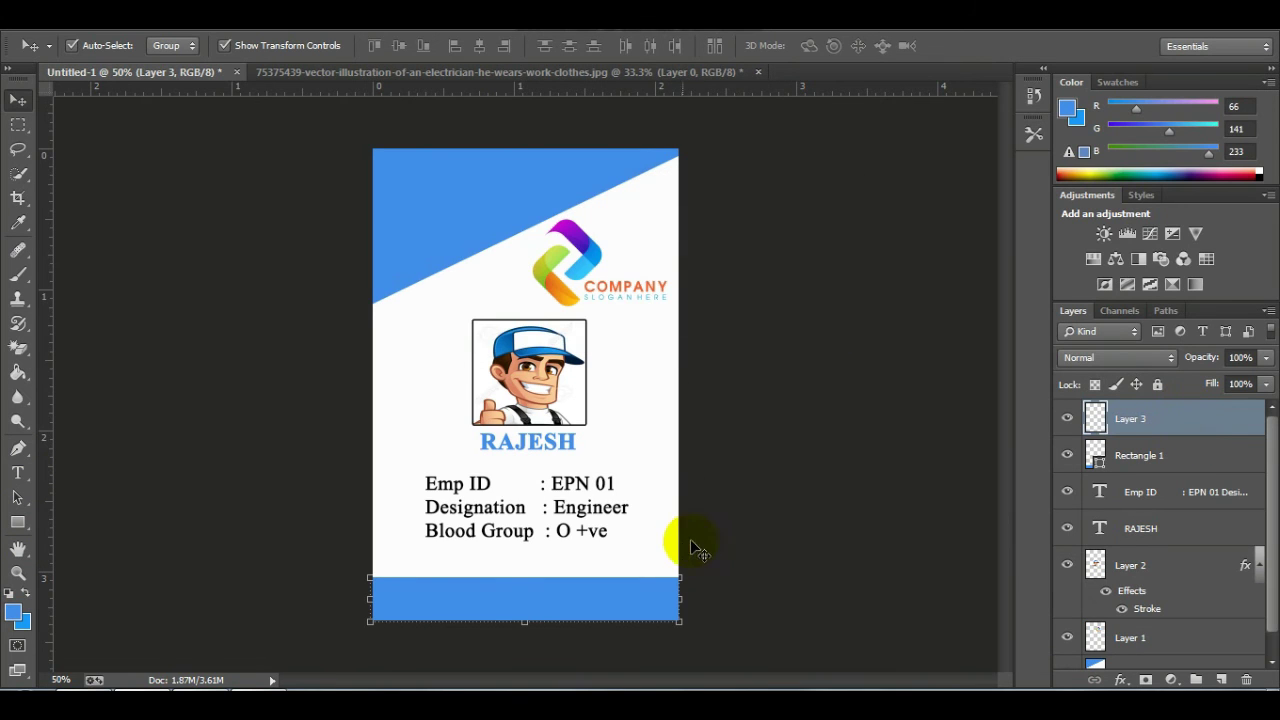
left_click(19, 478)
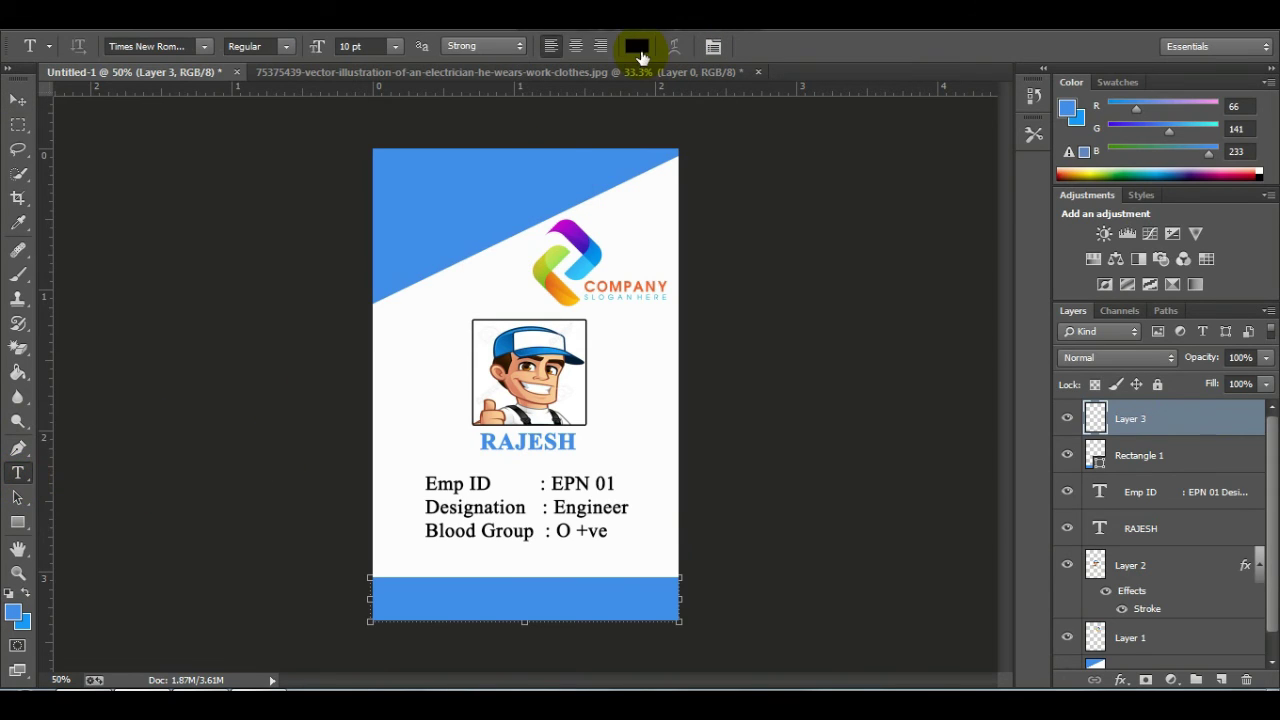
left_click(382, 598)
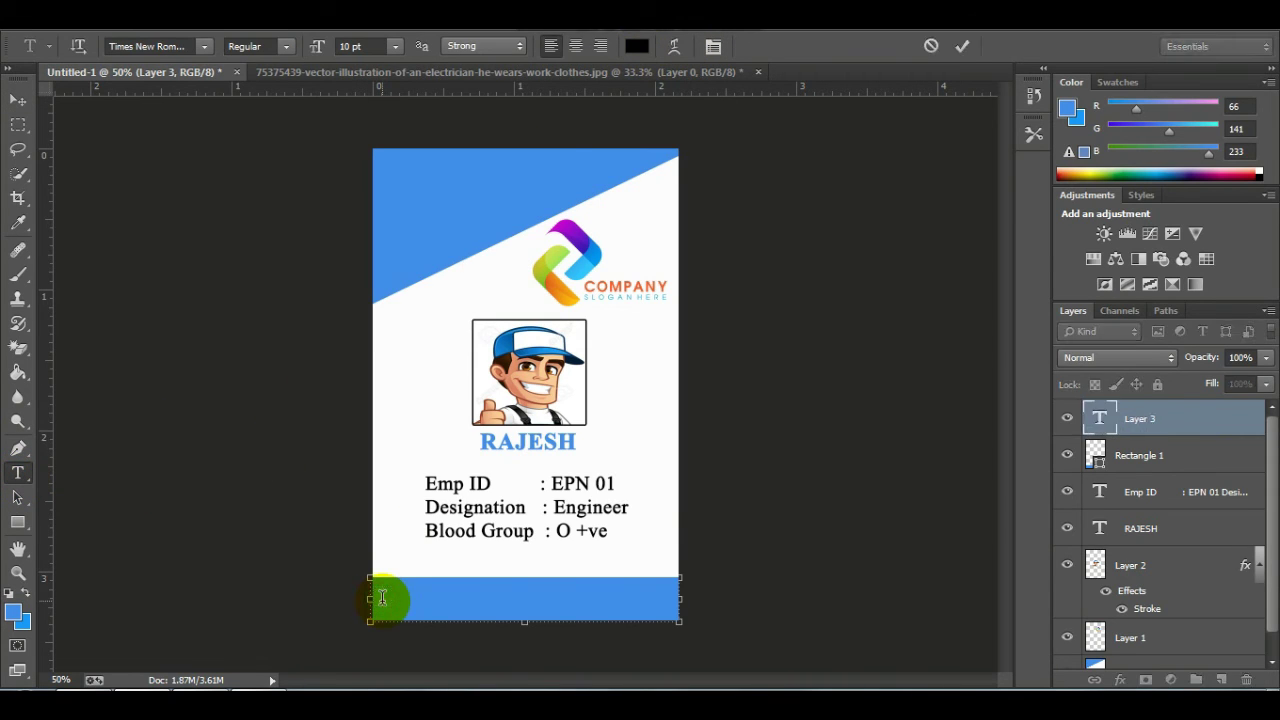
key("ctrl+v")
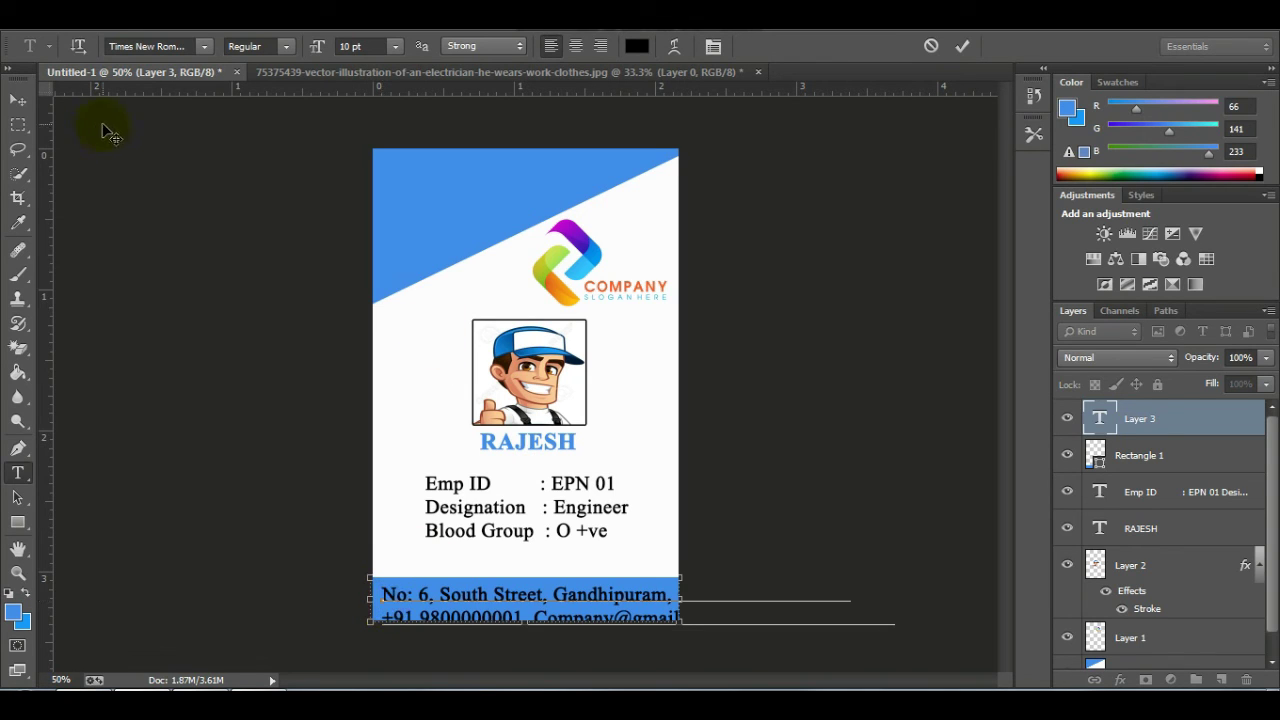
left_click(20, 101)
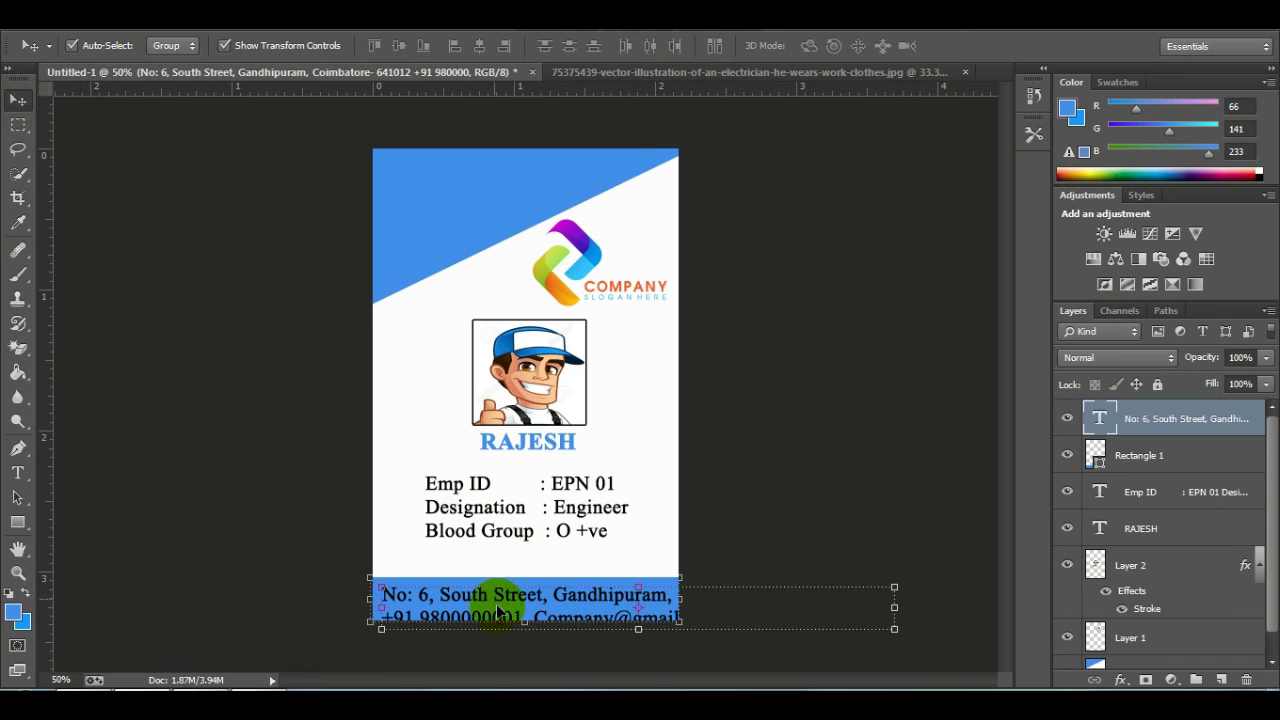
left_click(17, 472)
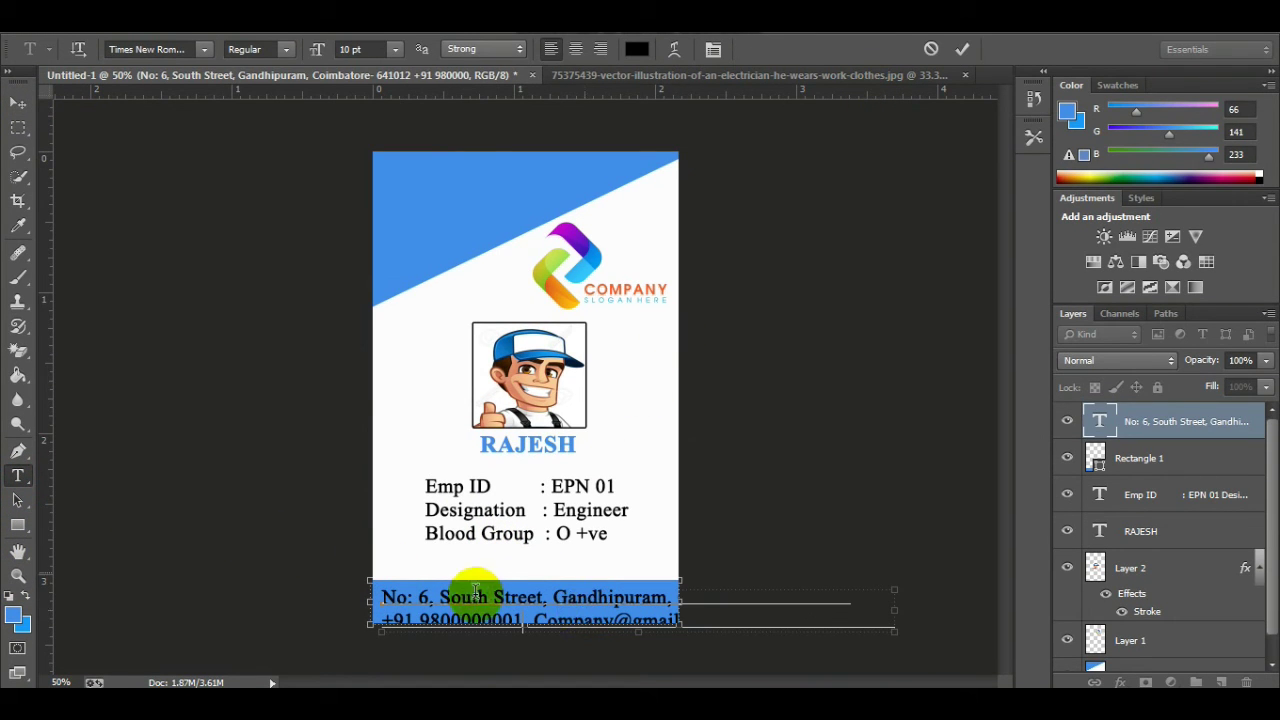
Step: Resize all of the address and contact text to 6 pt
key("ctrl+a")
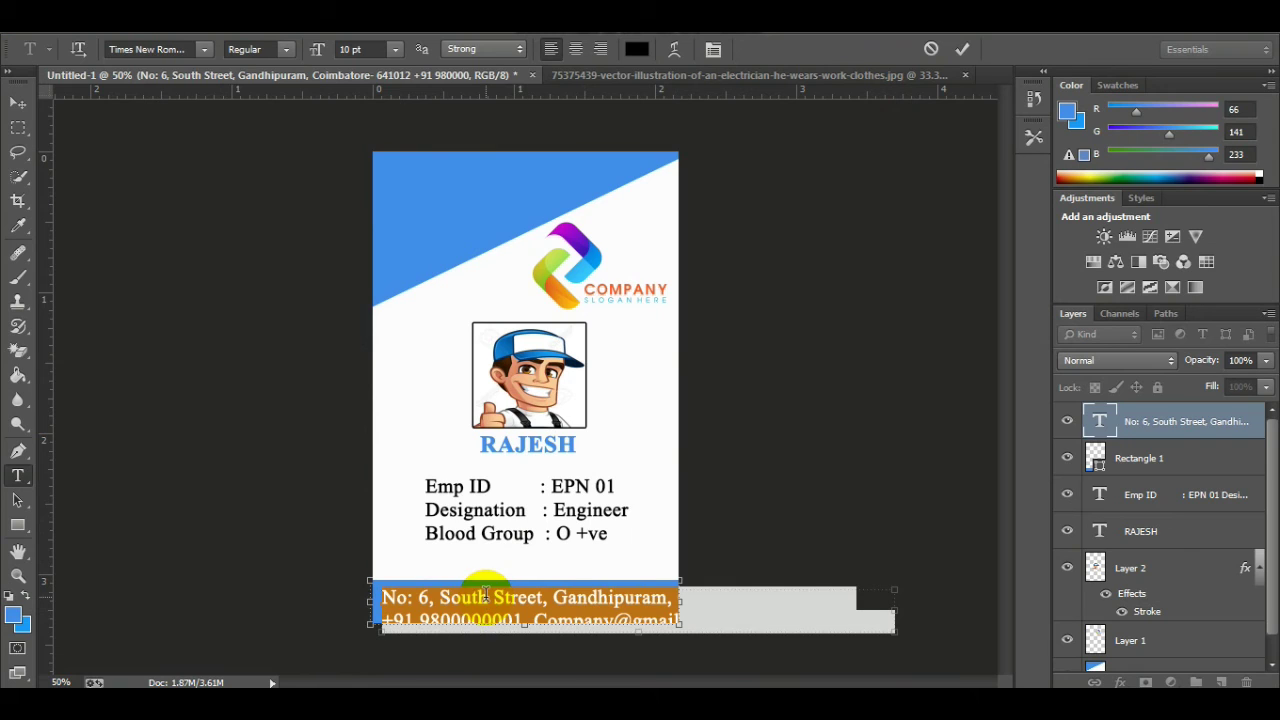
left_click(394, 49)
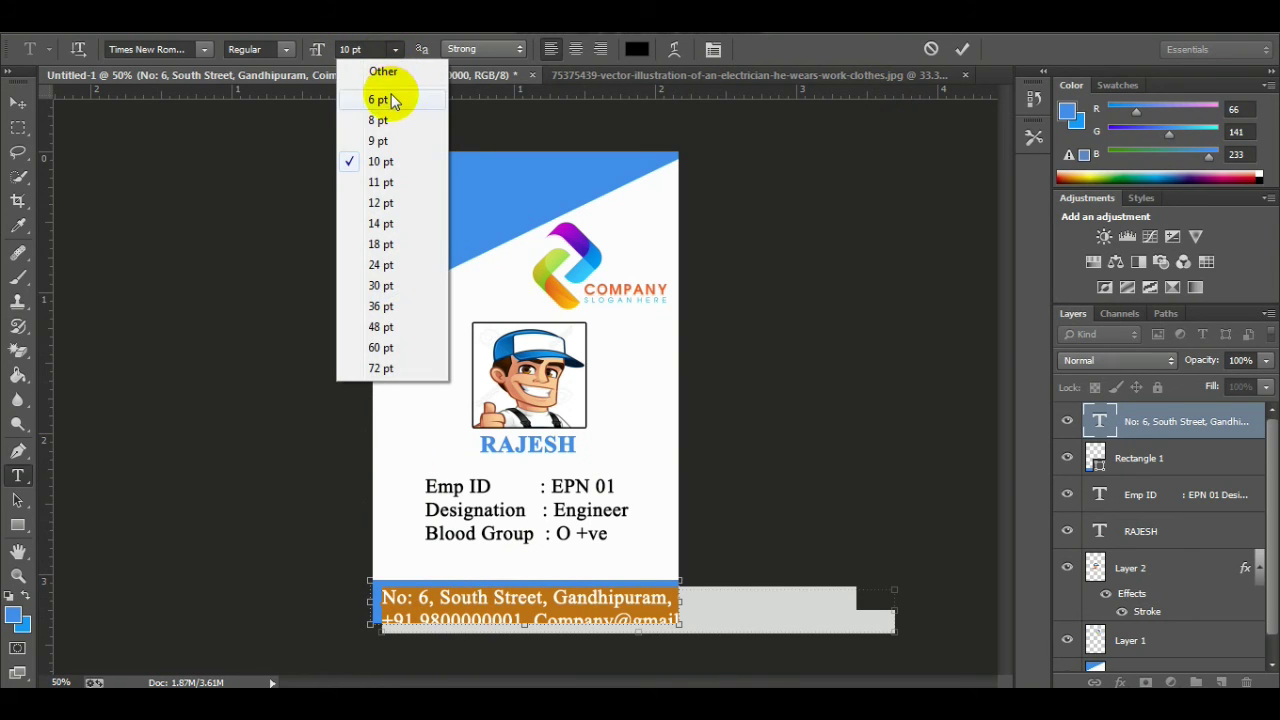
left_click(388, 94)
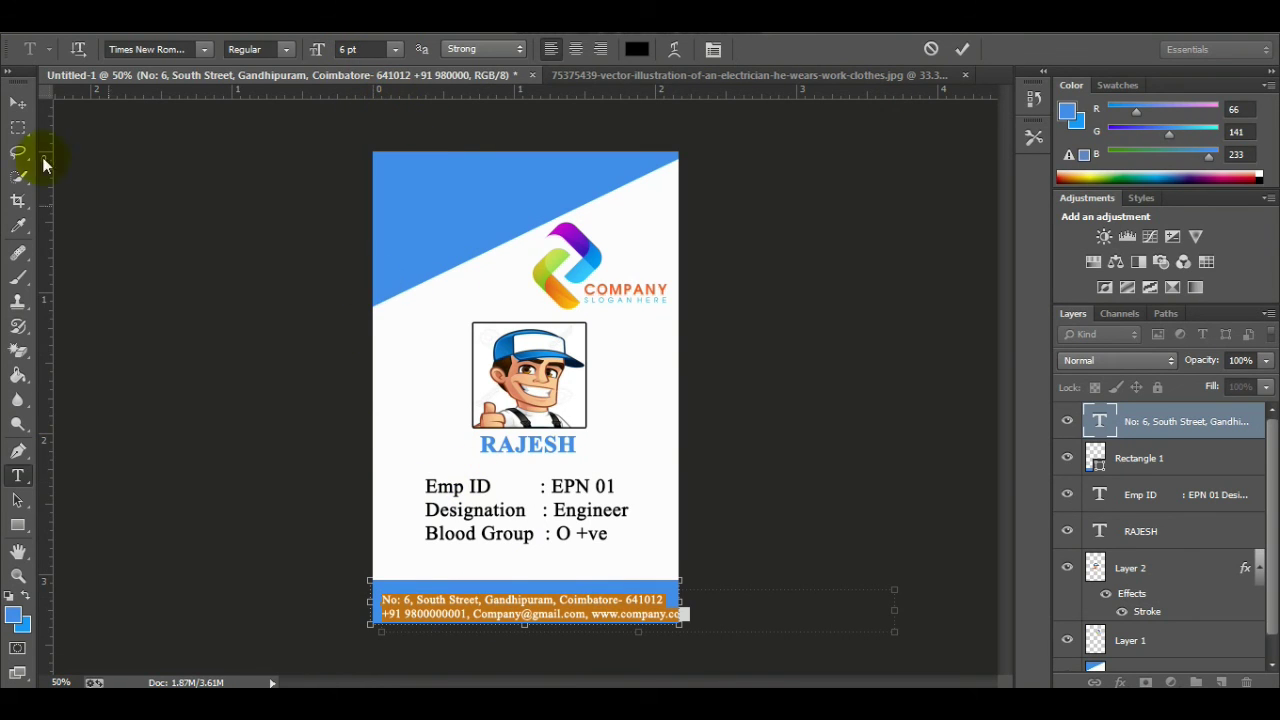
left_click(18, 102)
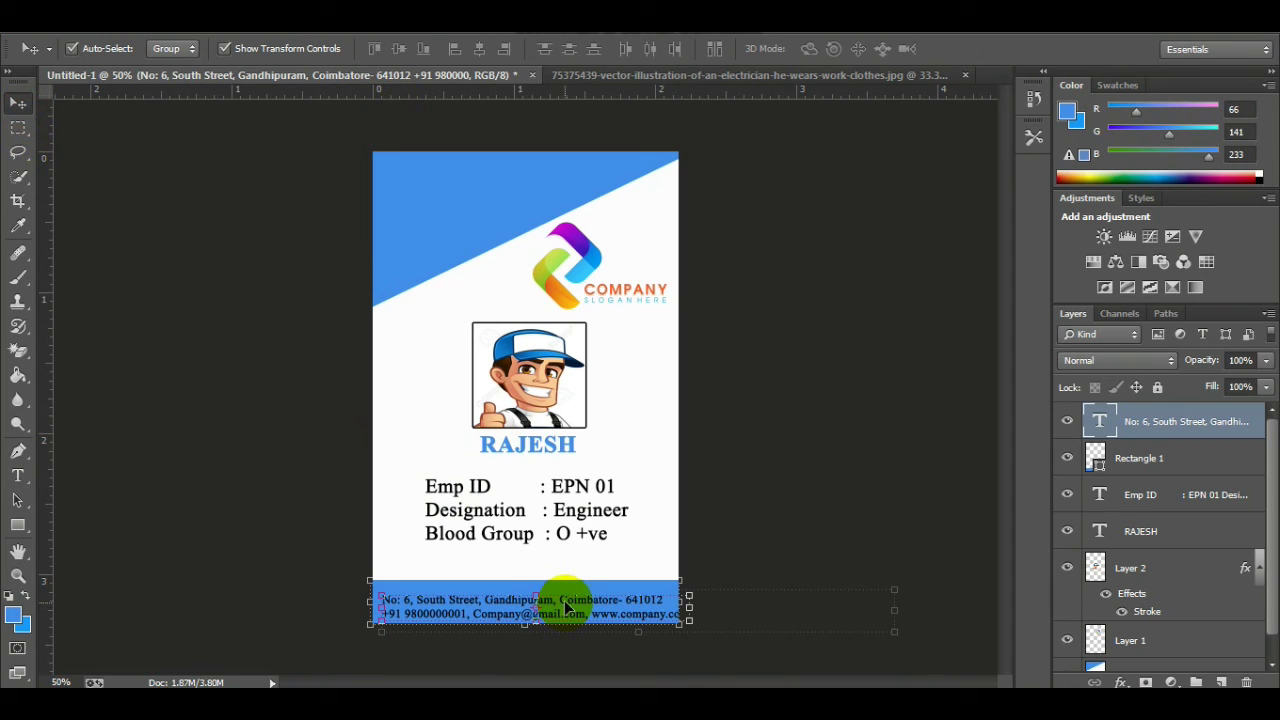
Step: Move the address text into the blue footer bar and nudge it slightly up
left_click_drag(566, 606, 560, 600)
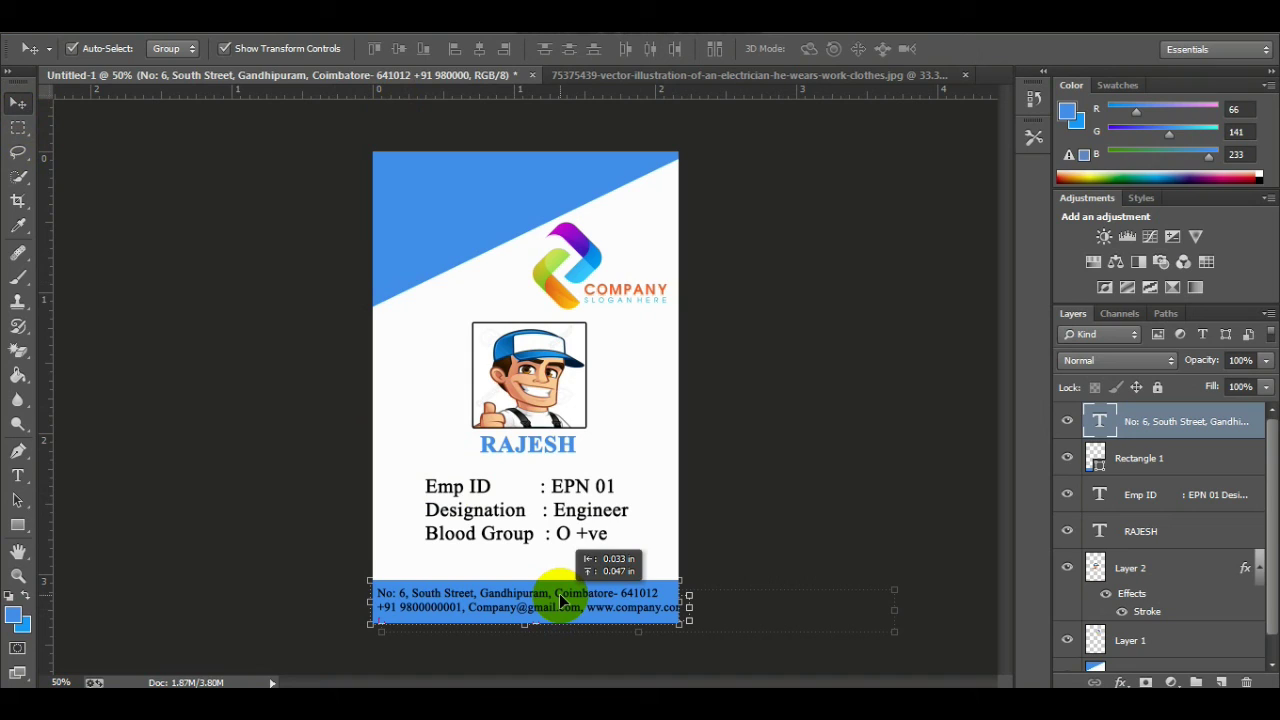
key("Up")
key("Up")
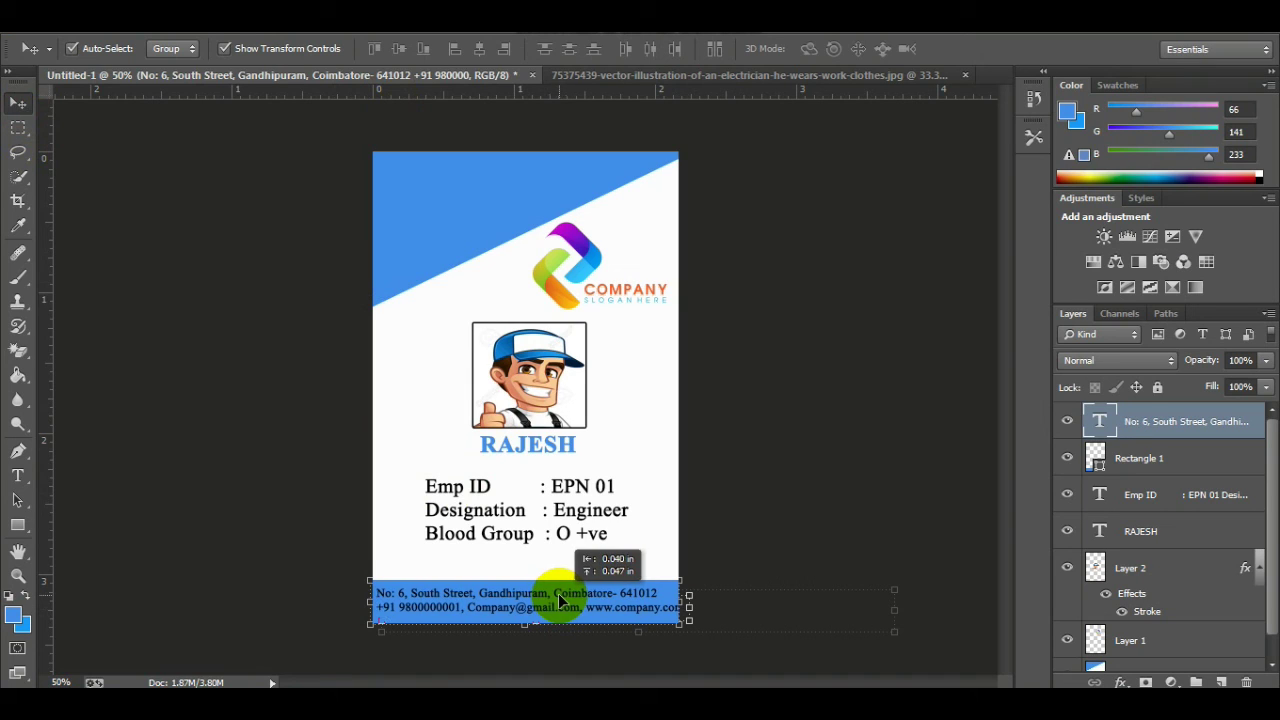
key("Up")
key("Up")
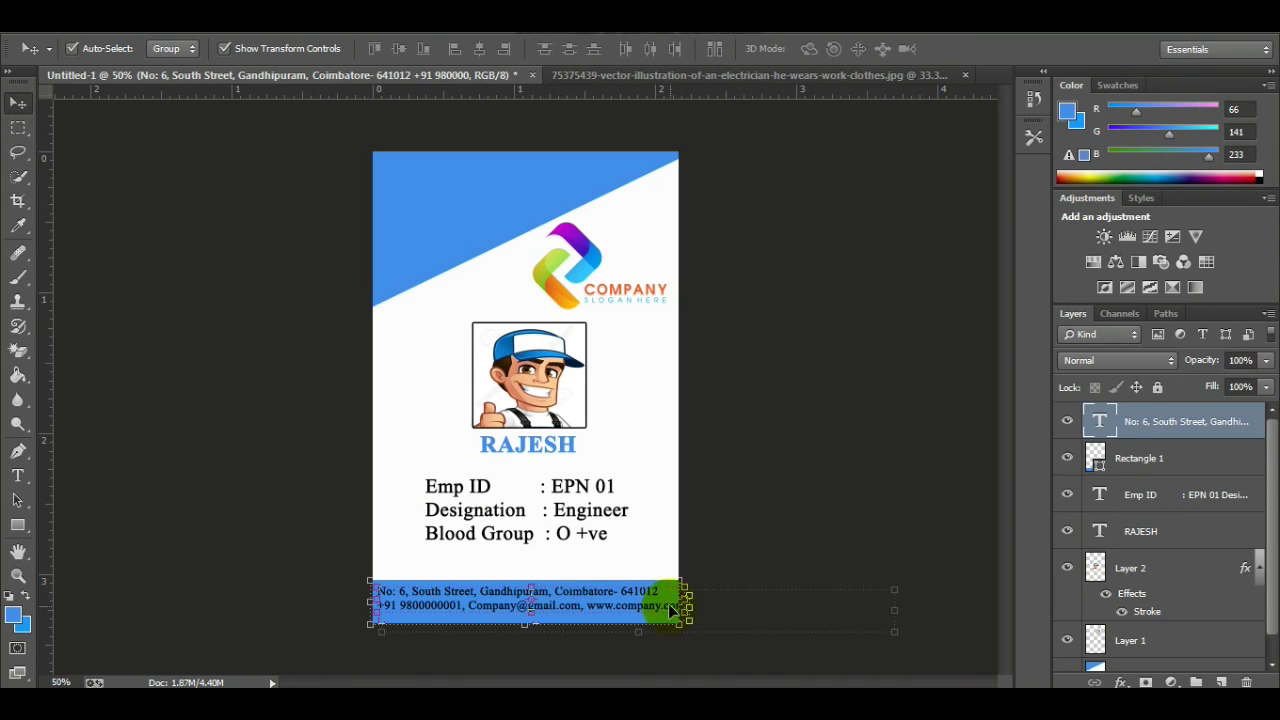
Step: Edit the footer text so the website address moves onto its own line
left_click(18, 476)
scroll(874, 534, "up", 2)
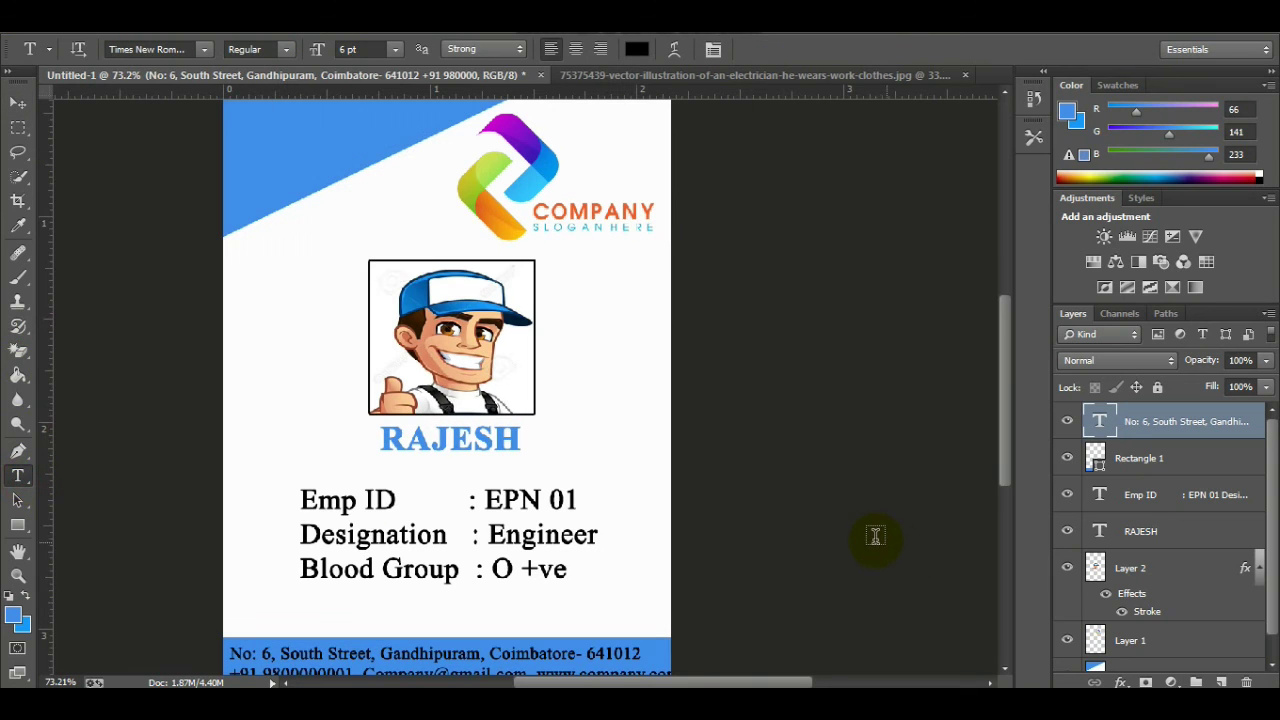
left_click_drag(1004, 428, 999, 508)
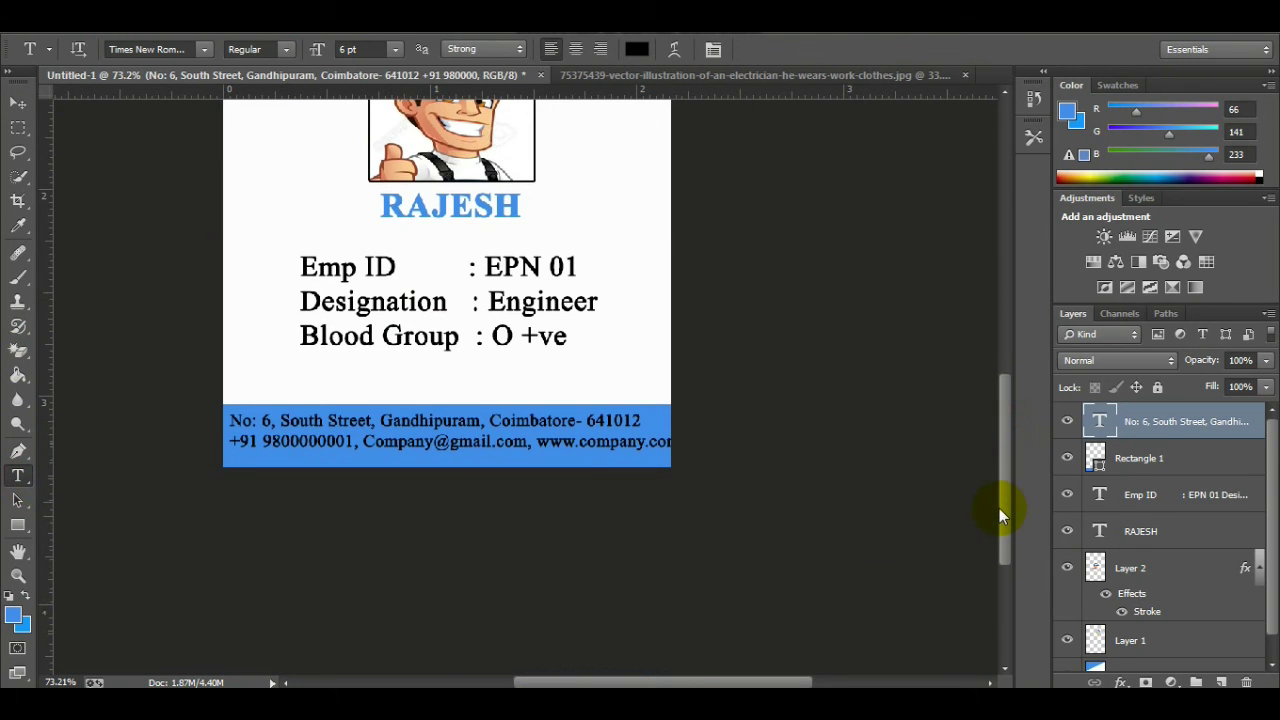
scroll(545, 449, "up", 2)
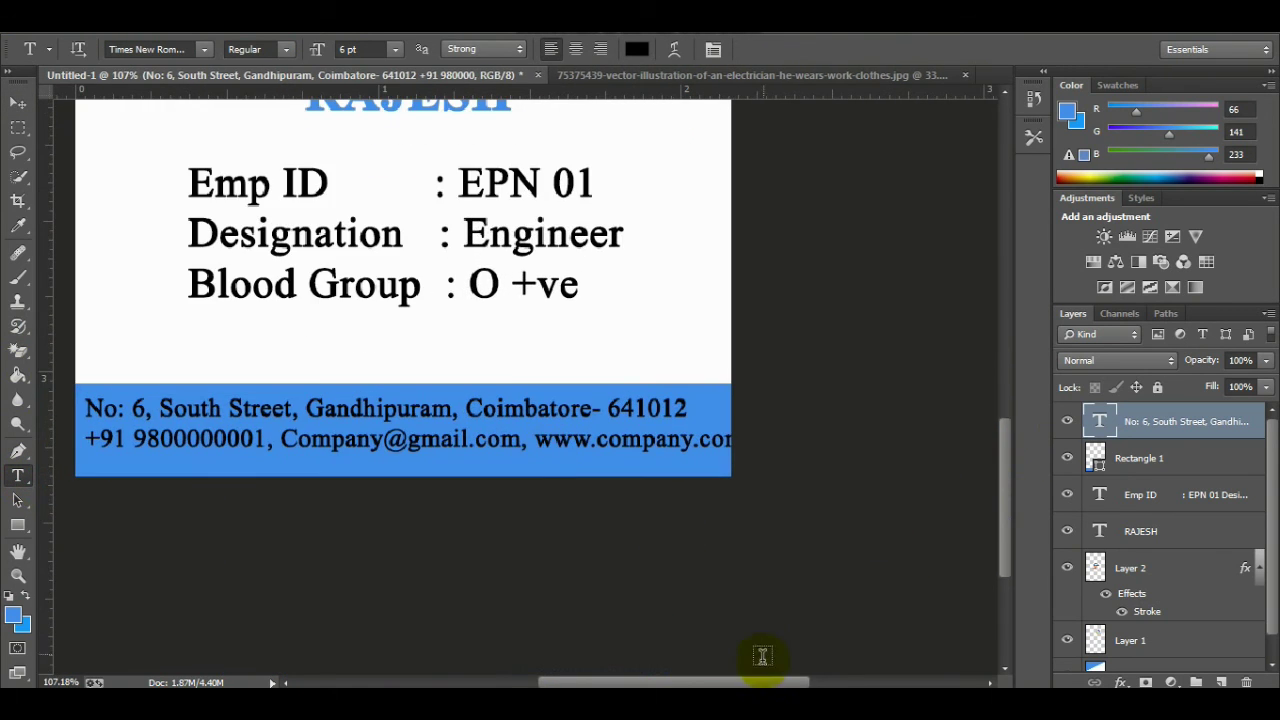
left_click_drag(749, 682, 712, 684)
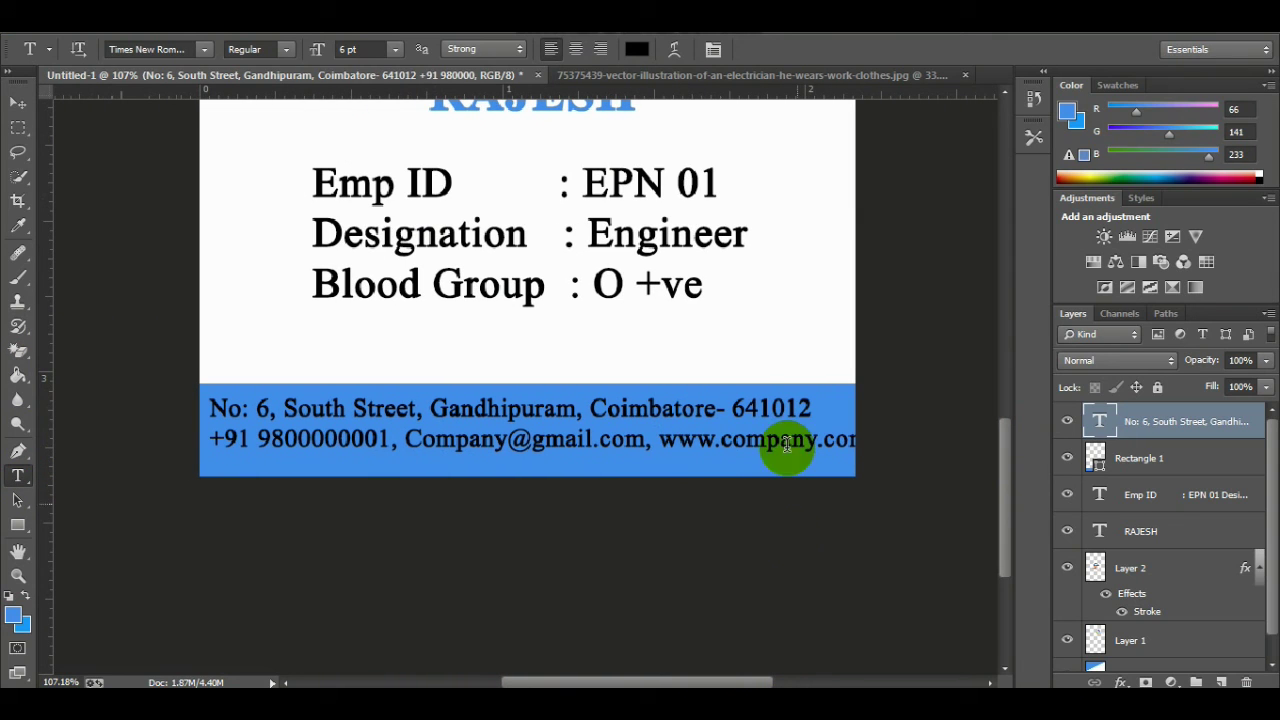
left_click(665, 450)
key("Return")
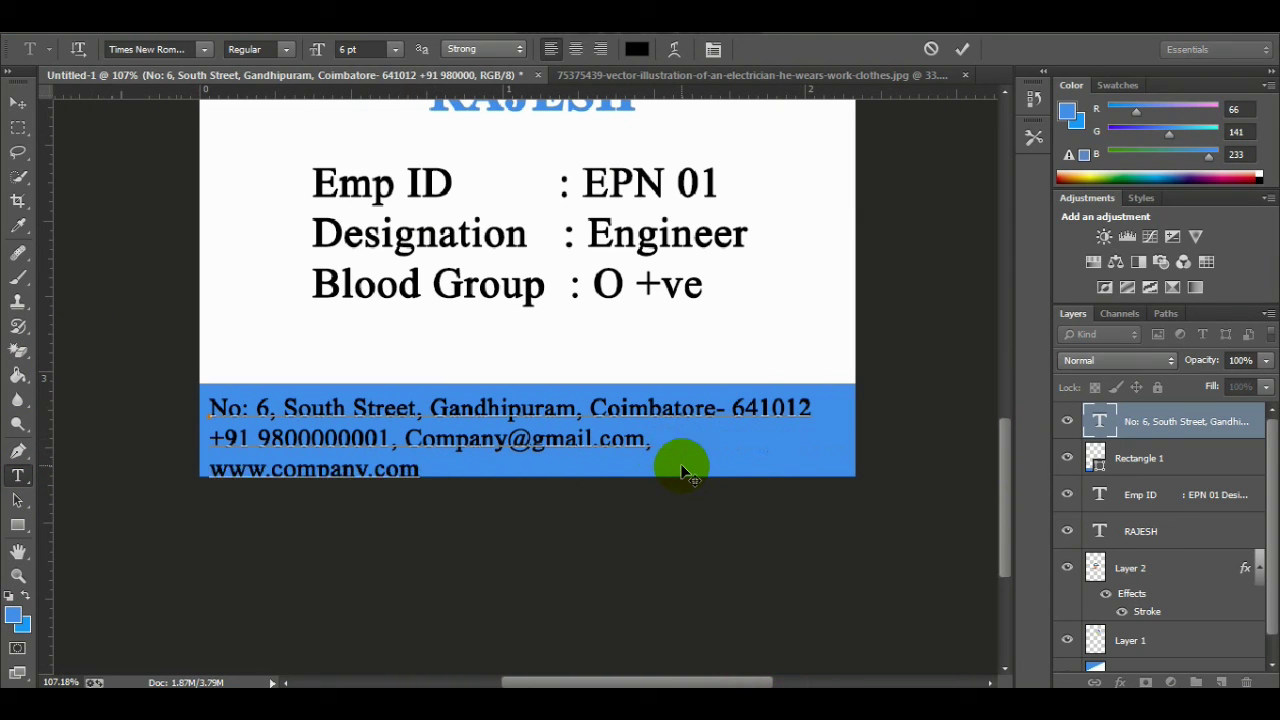
left_click(213, 438)
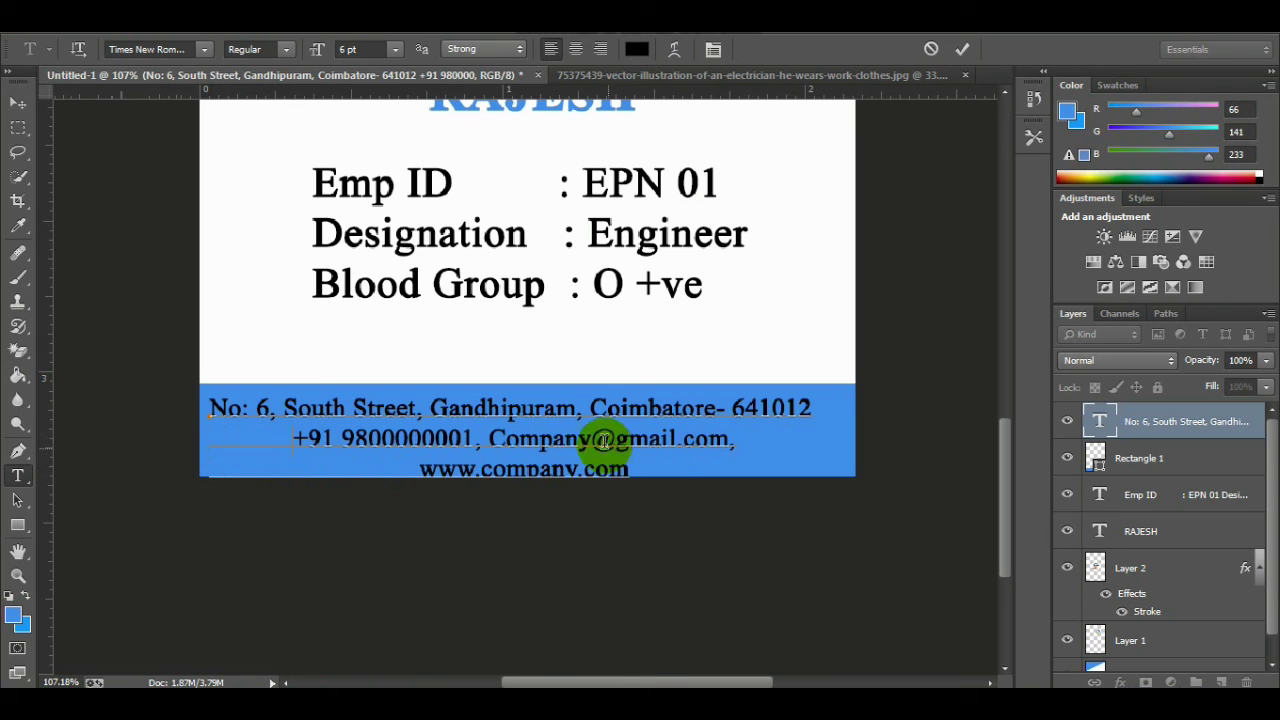
Step: Commit the centred three-line footer text and raise it slightly within the blue bar
left_click(17, 104)
left_click(714, 476)
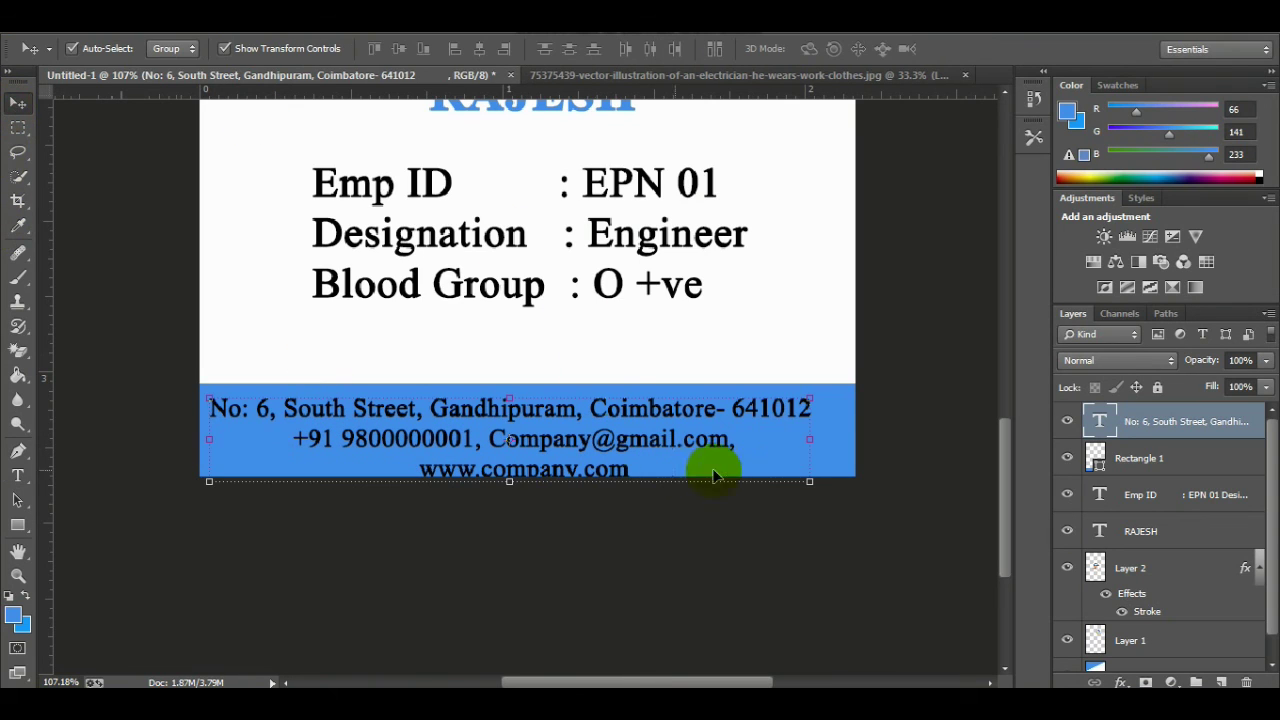
left_click(578, 447)
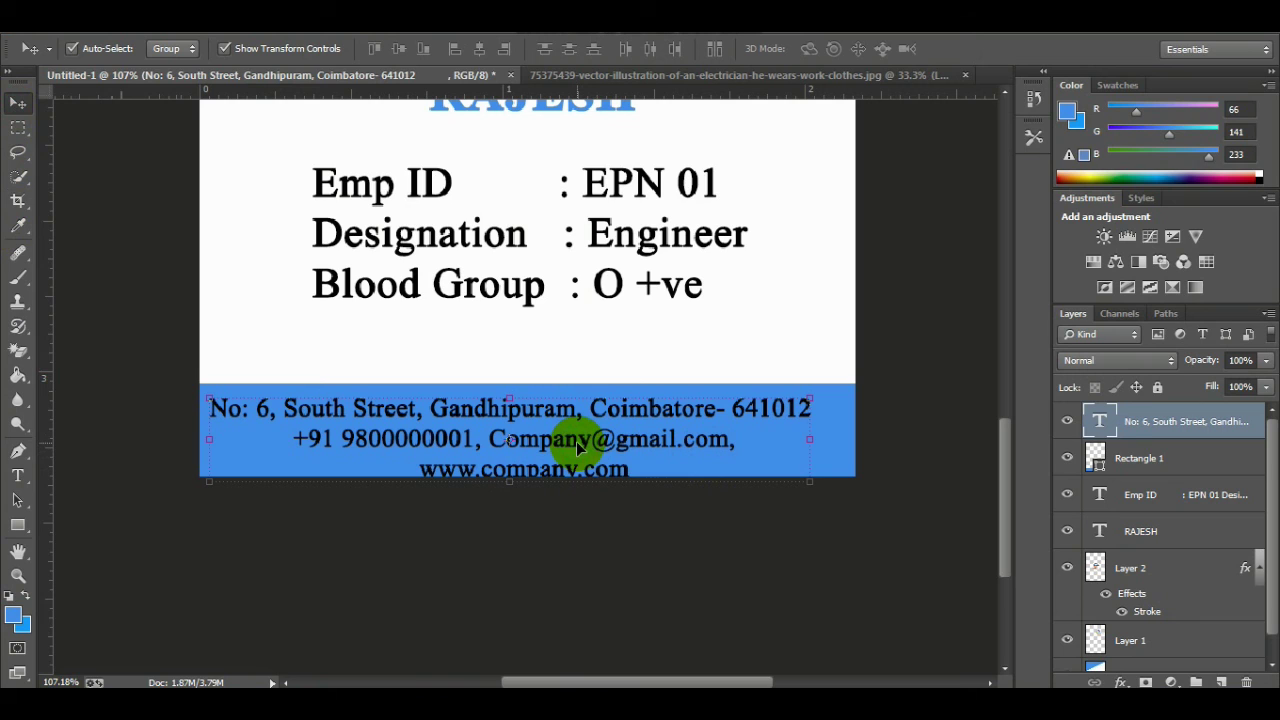
key("Up")
key("Up")
key("Up")
key("Up")
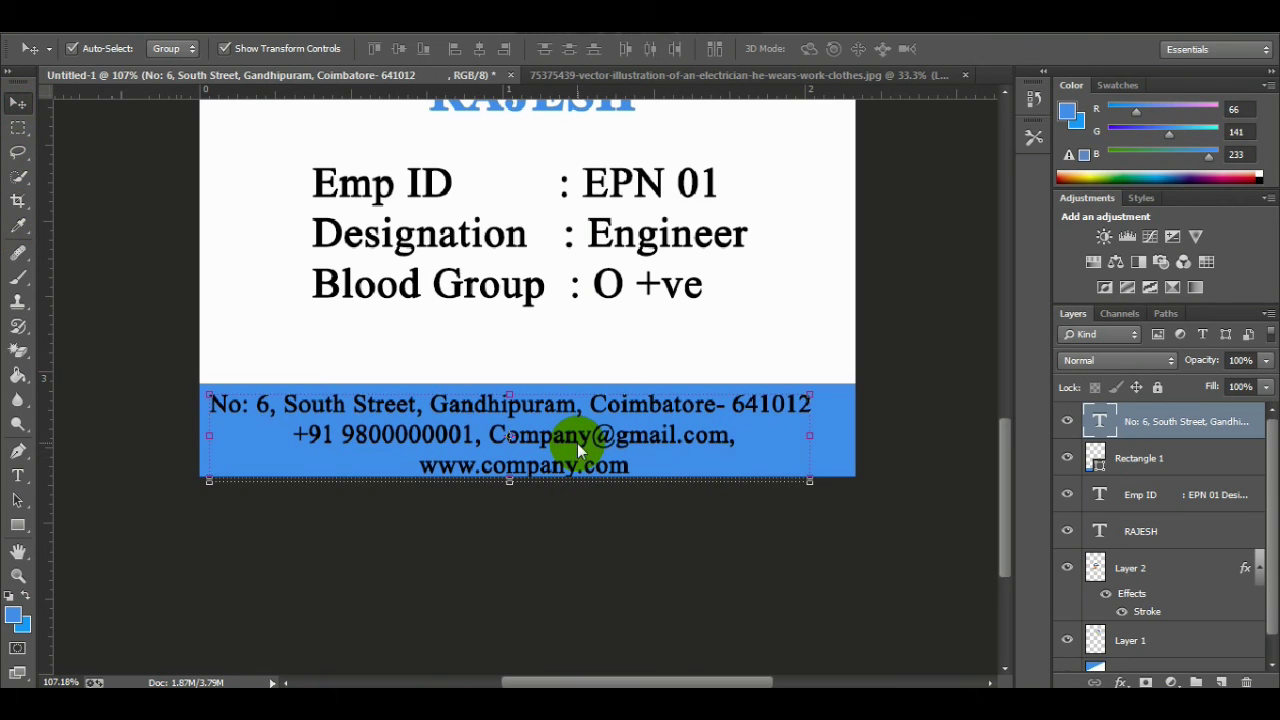
key("Up")
key("Up")
key("Up")
key("Up")
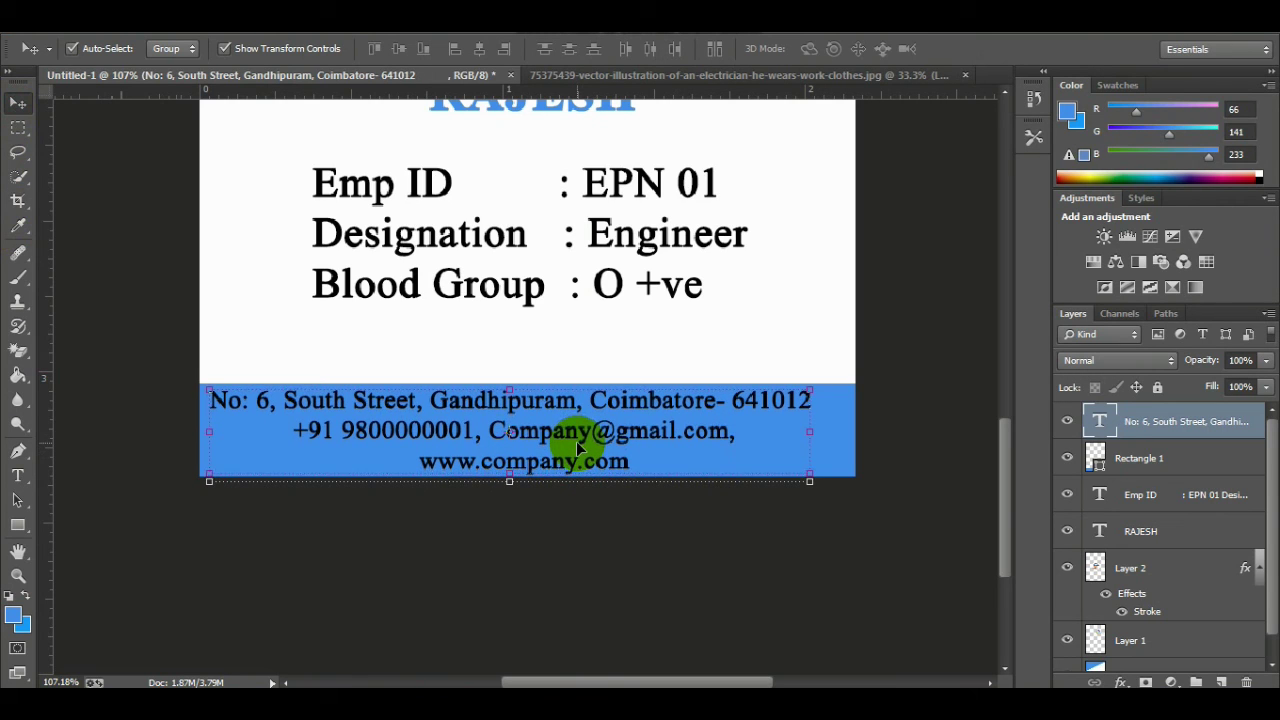
key("Up")
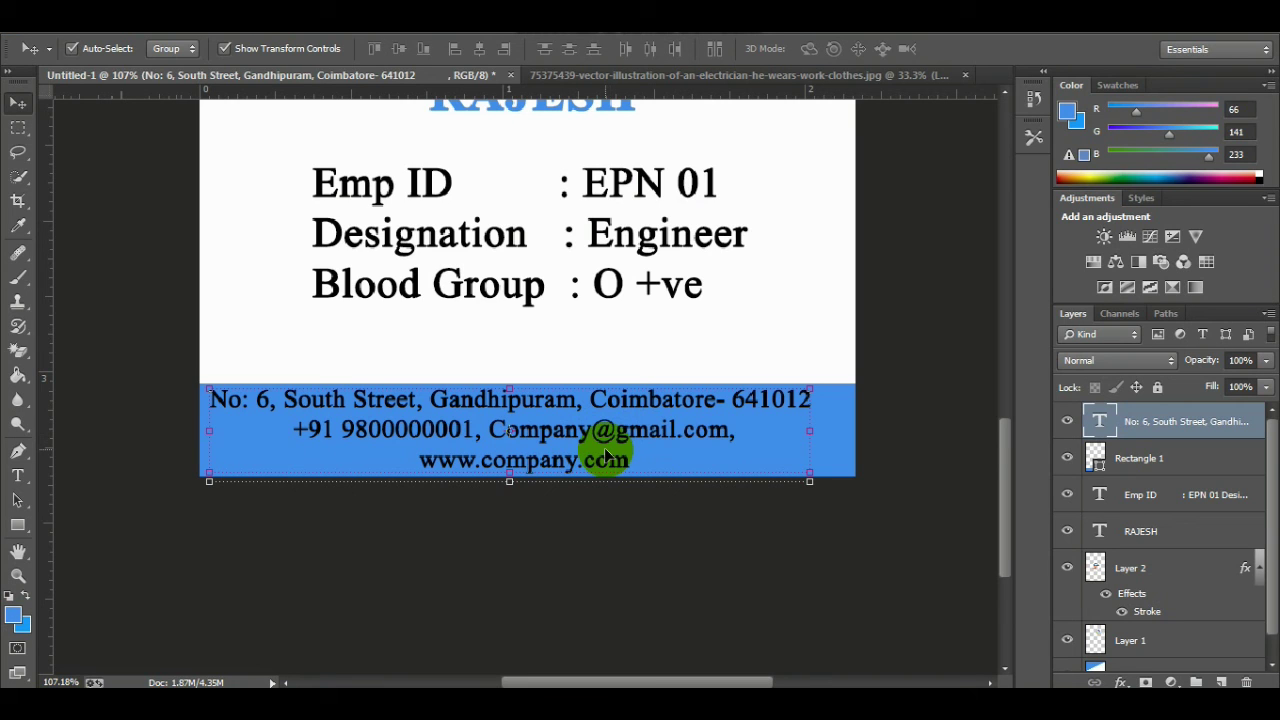
Step: Zoom out to show the whole card, then nudge the COMPANY logo slightly up and right
left_click(548, 333)
scroll(573, 366, "down", 2)
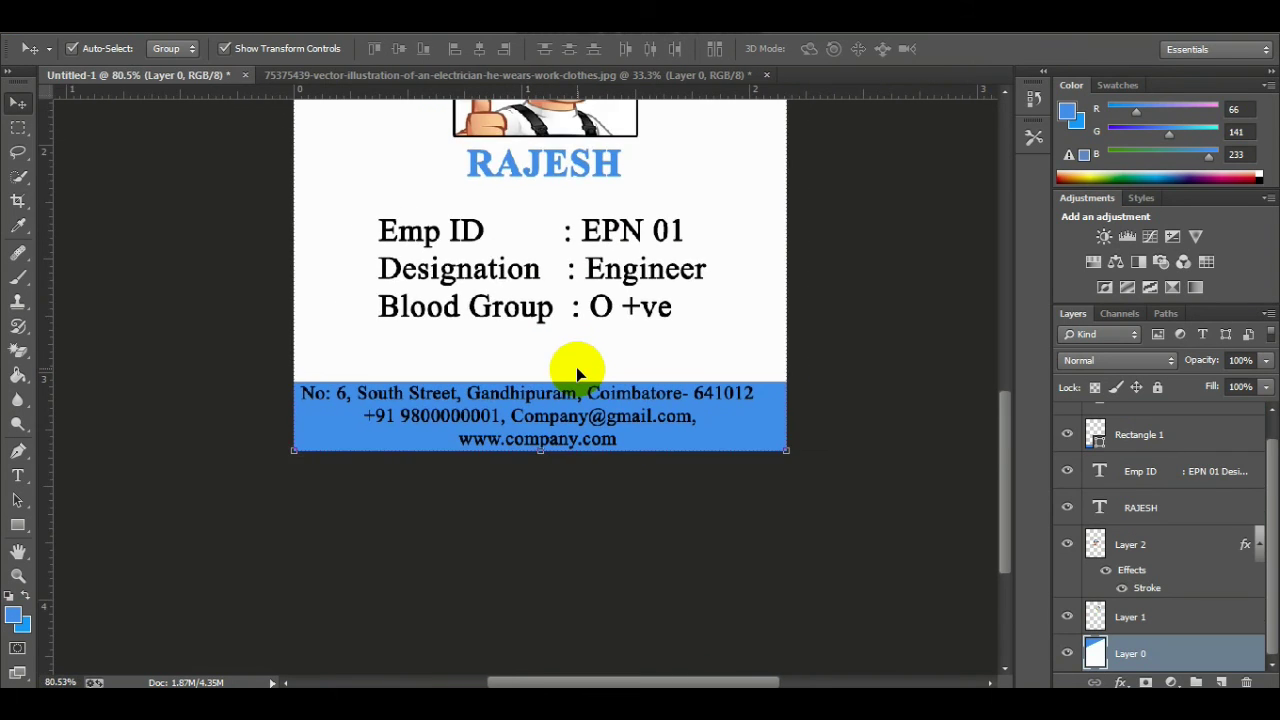
scroll(577, 374, "down", 2)
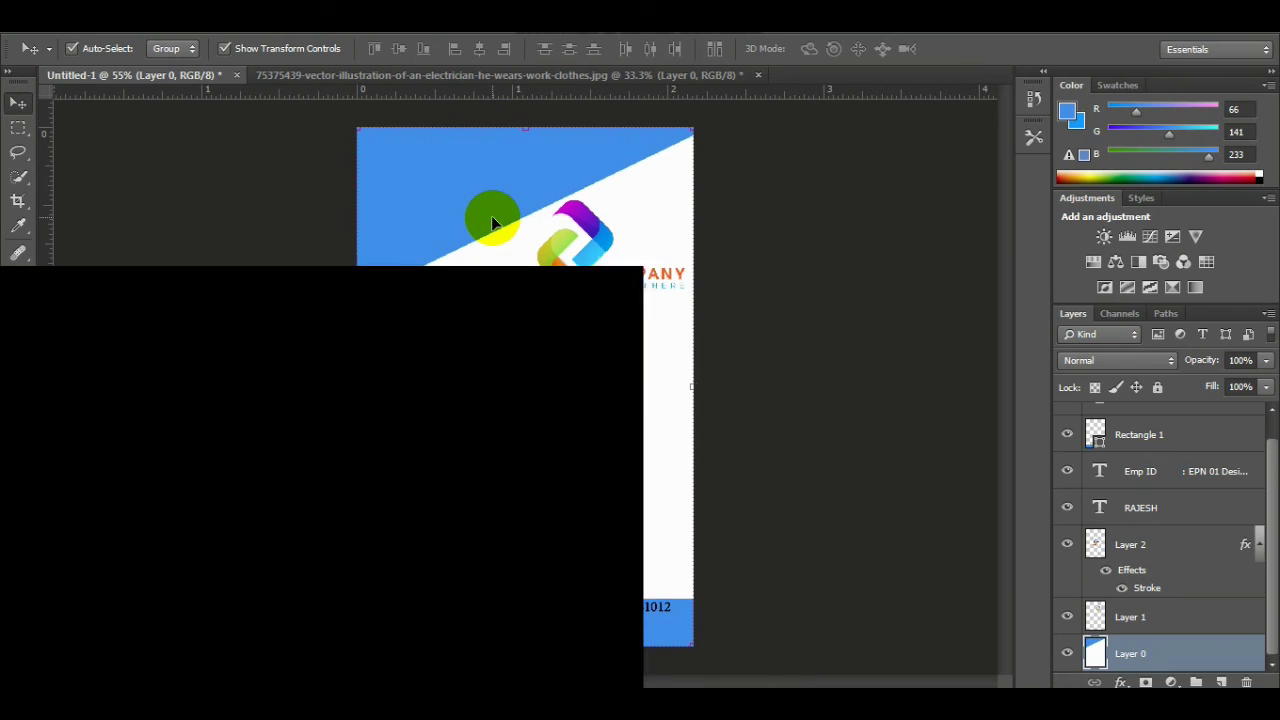
mouse_move(471, 214)
left_mouse_down()
mouse_move(492, 222)
mouse_move(451, 234)
left_mouse_up()
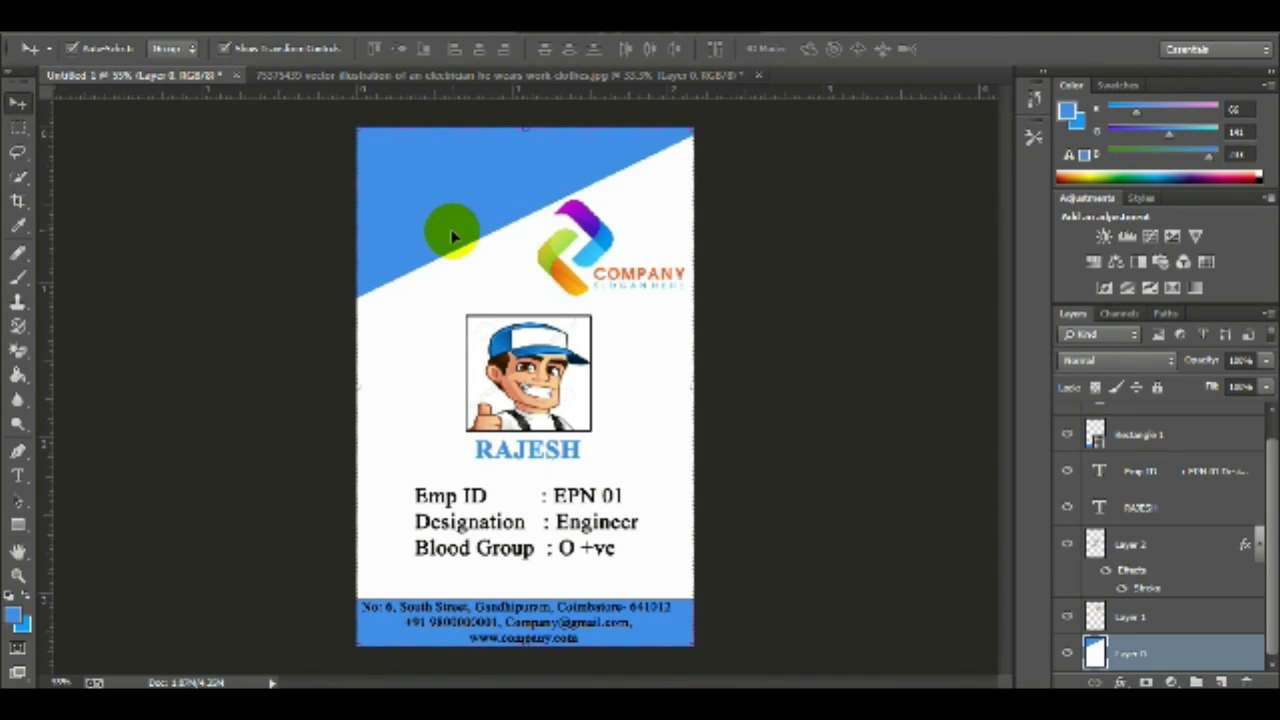